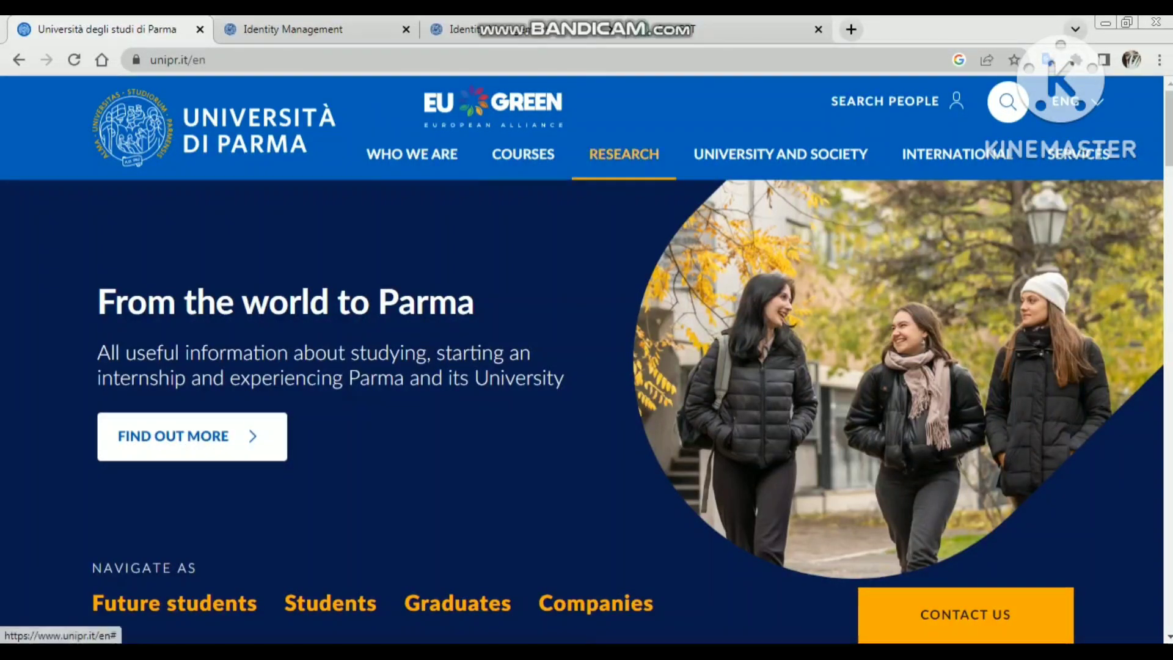
Open 'Second-cycle degree courses' from the COURSES menu and scroll down the page.
mouse_move(523, 154)
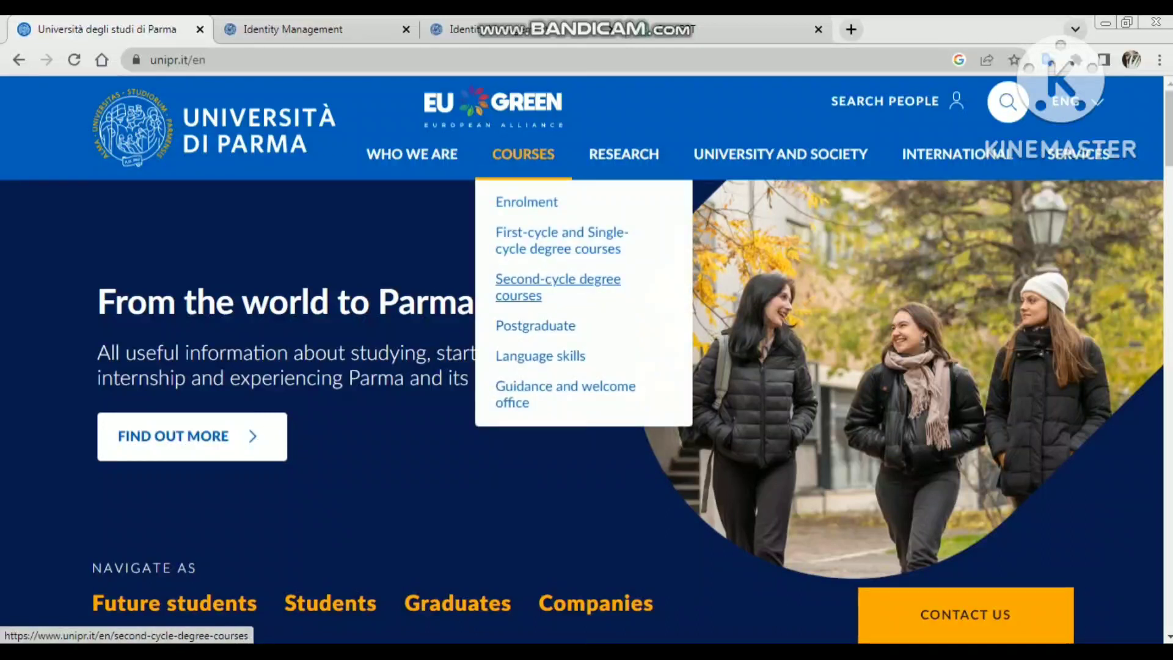
click(557, 279)
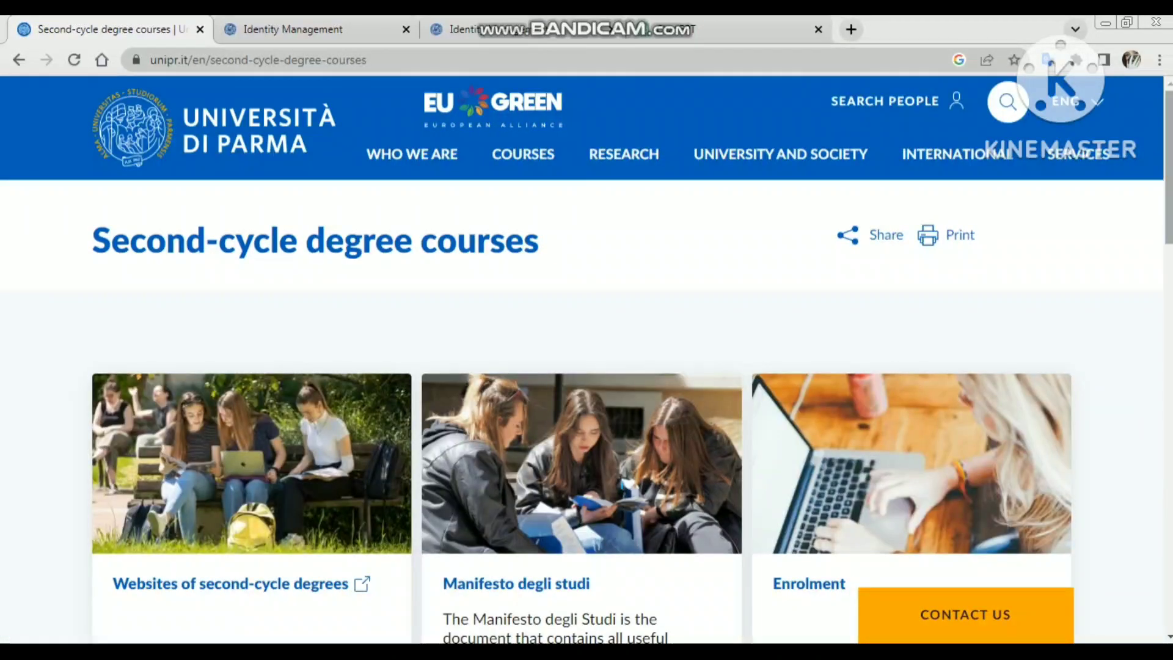
scroll(586, 366, down, 2)
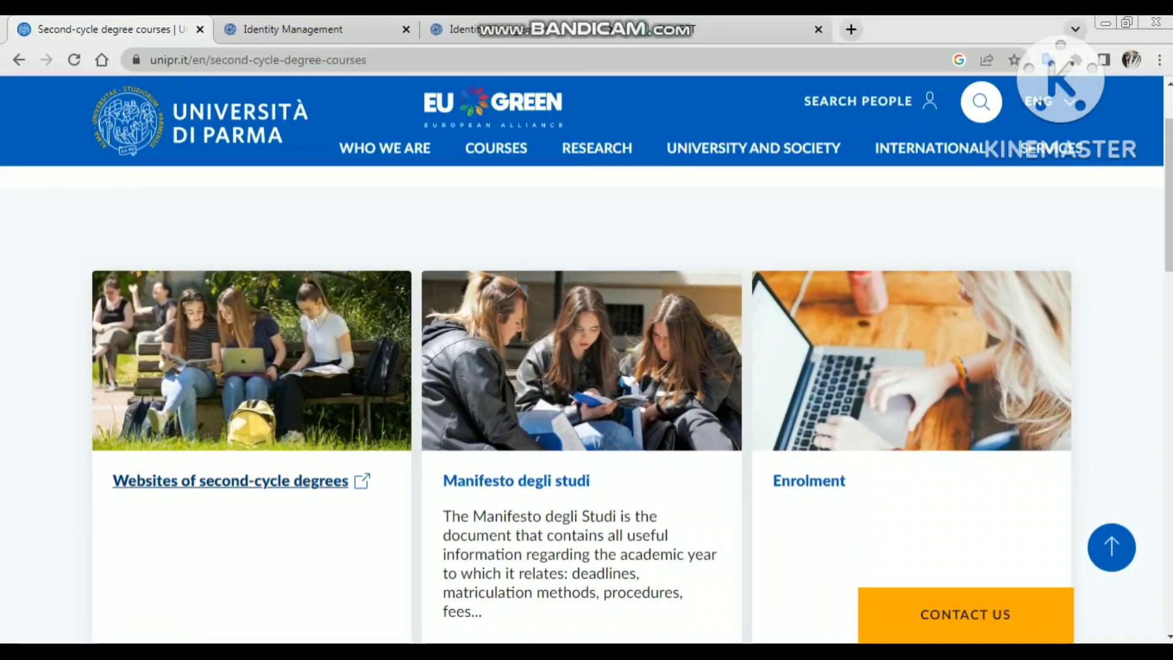
Open the second-cycle degree websites in a new tab, then go to International students enrolment.
click(231, 480)
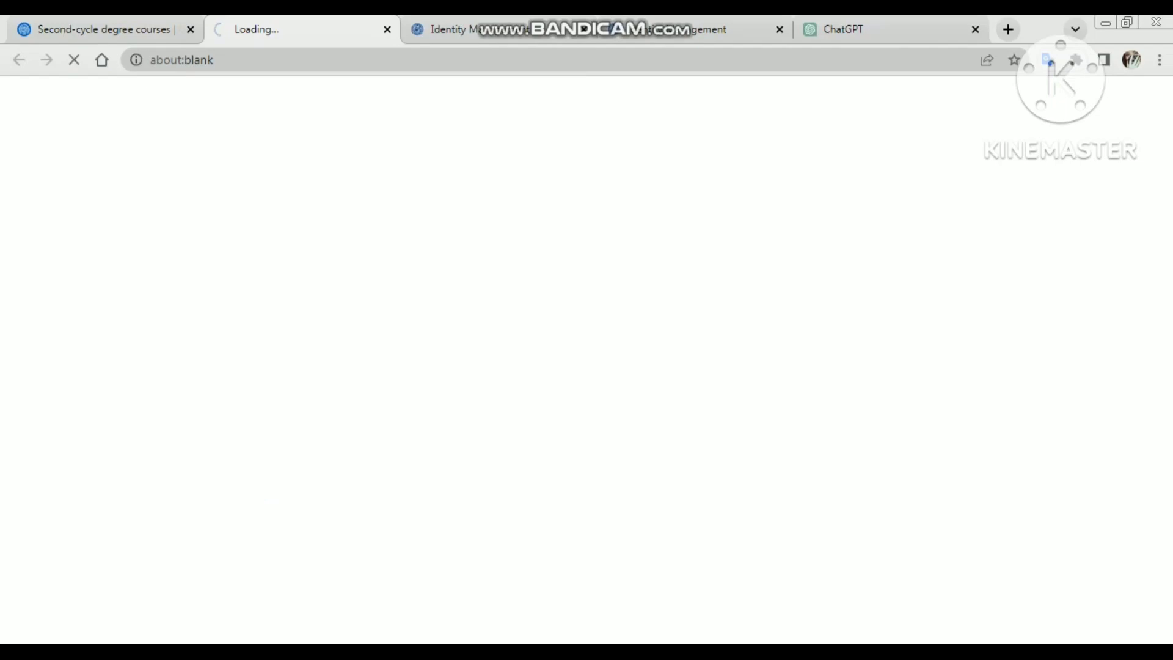
key(ctrl+1)
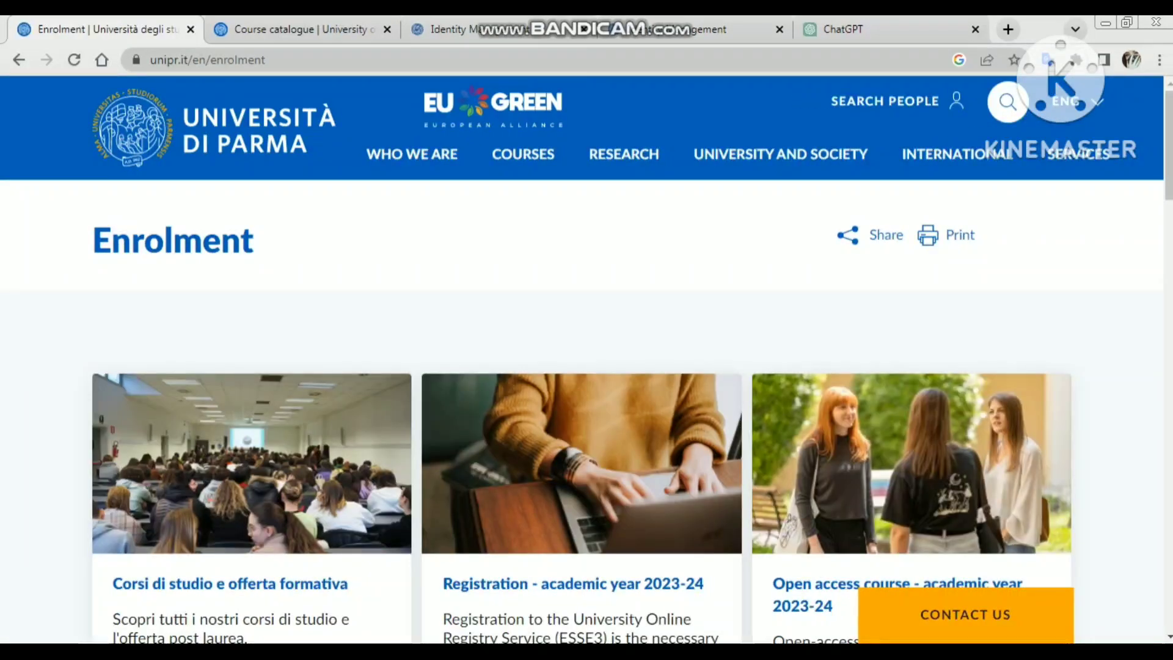
scroll(627, 366, down, 2)
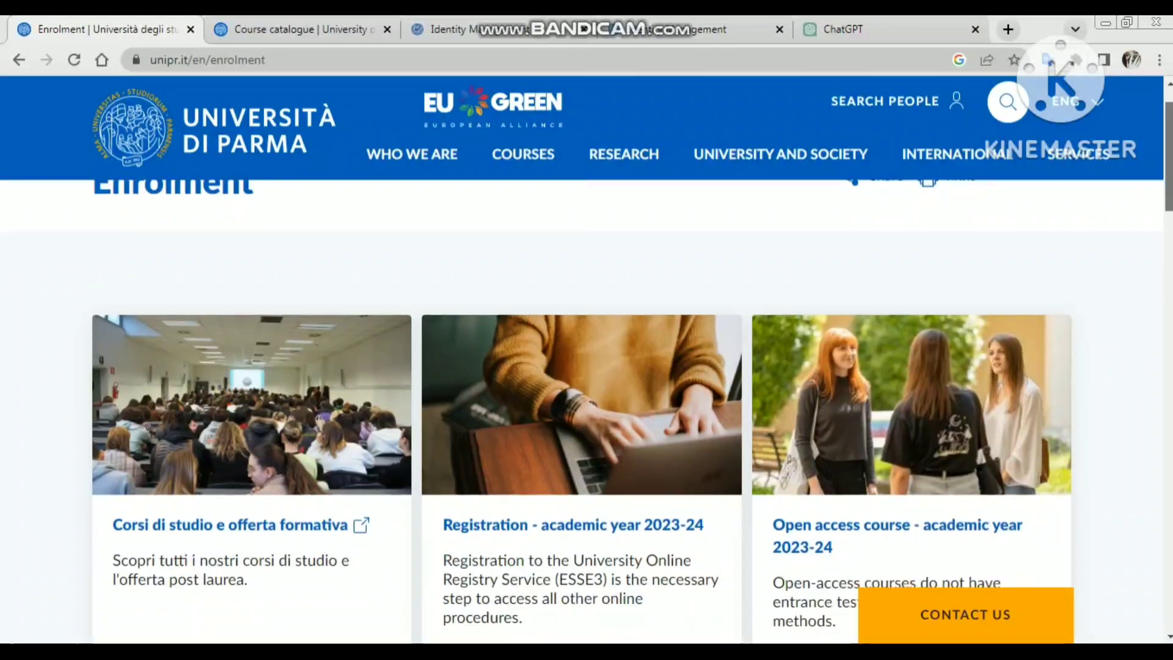
scroll(627, 366, down, 3)
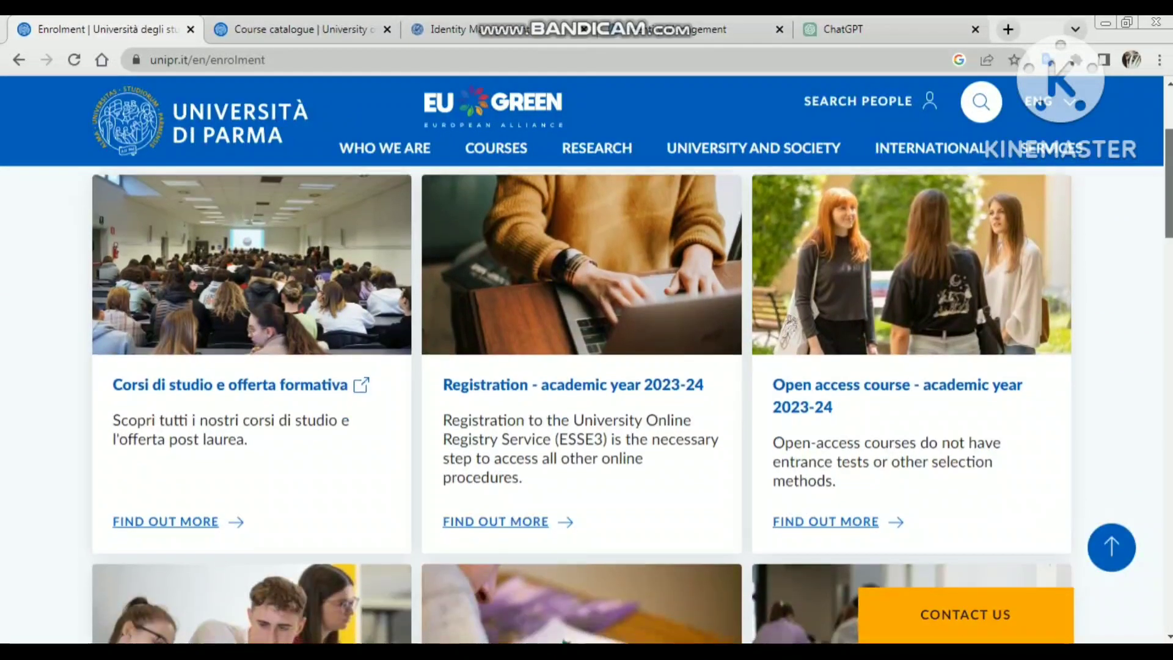
scroll(627, 366, down, 4)
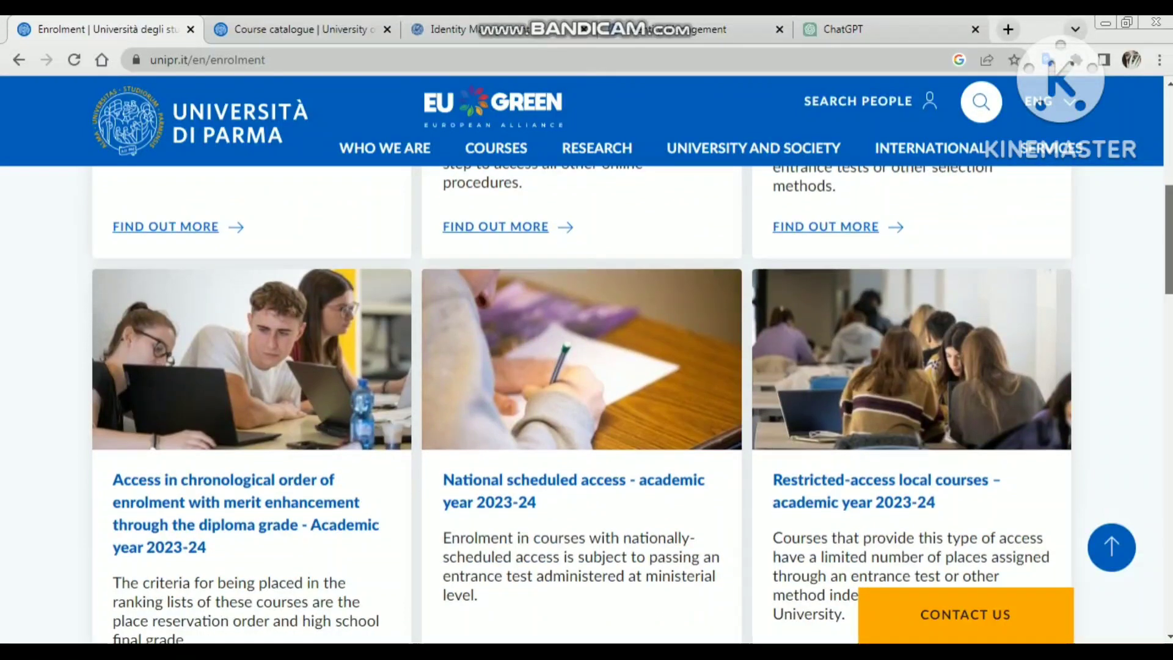
scroll(626, 366, down, 4)
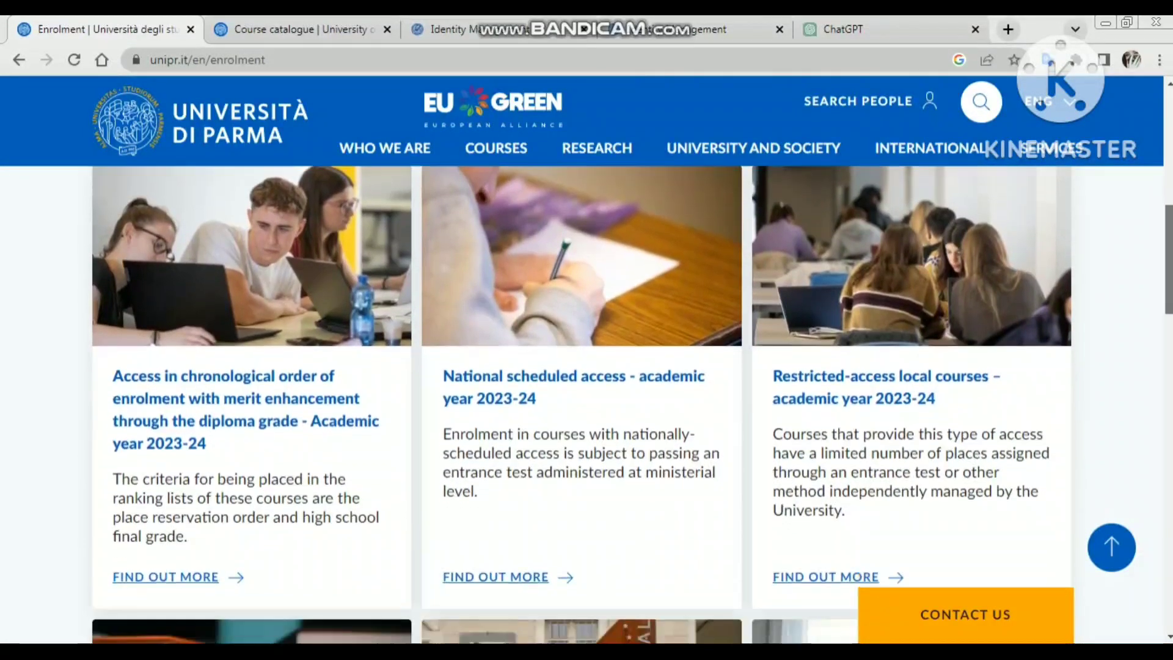
scroll(626, 366, down, 4)
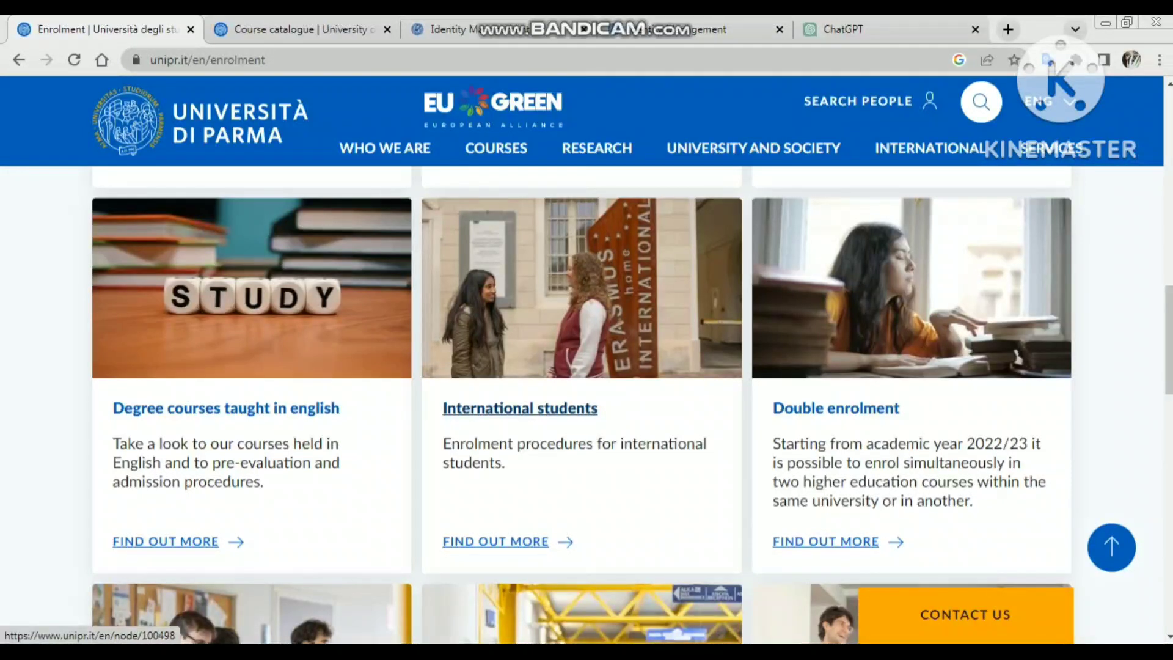
click(520, 408)
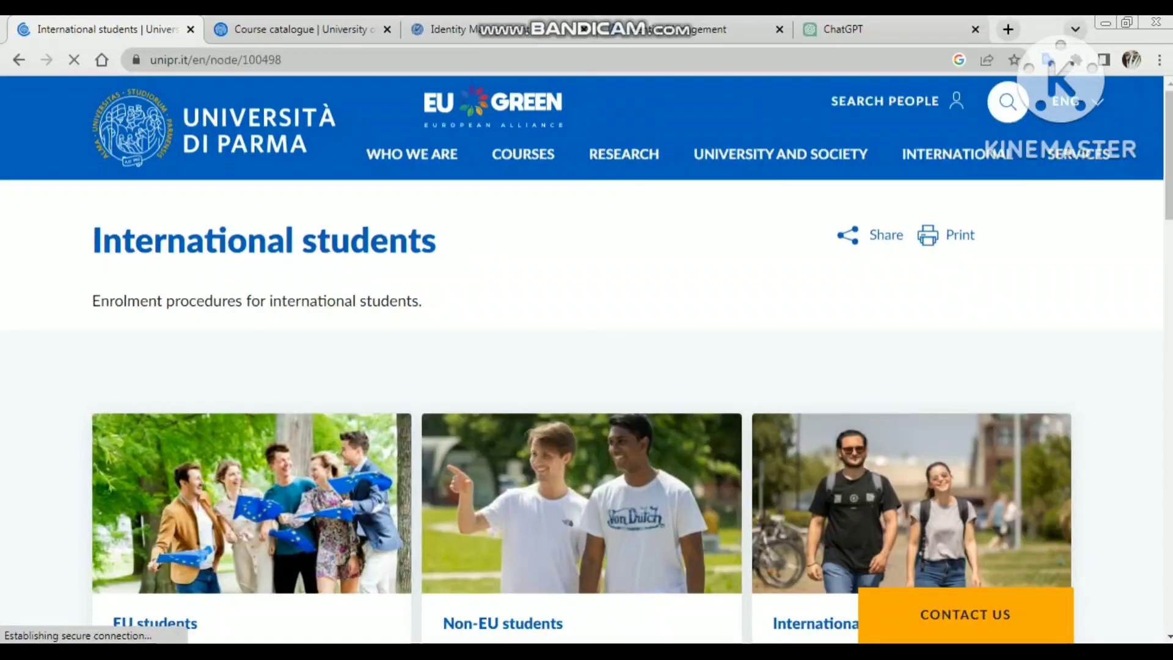
Browse the International students cards and open the Non-EU students page.
scroll(586, 366, down, 4)
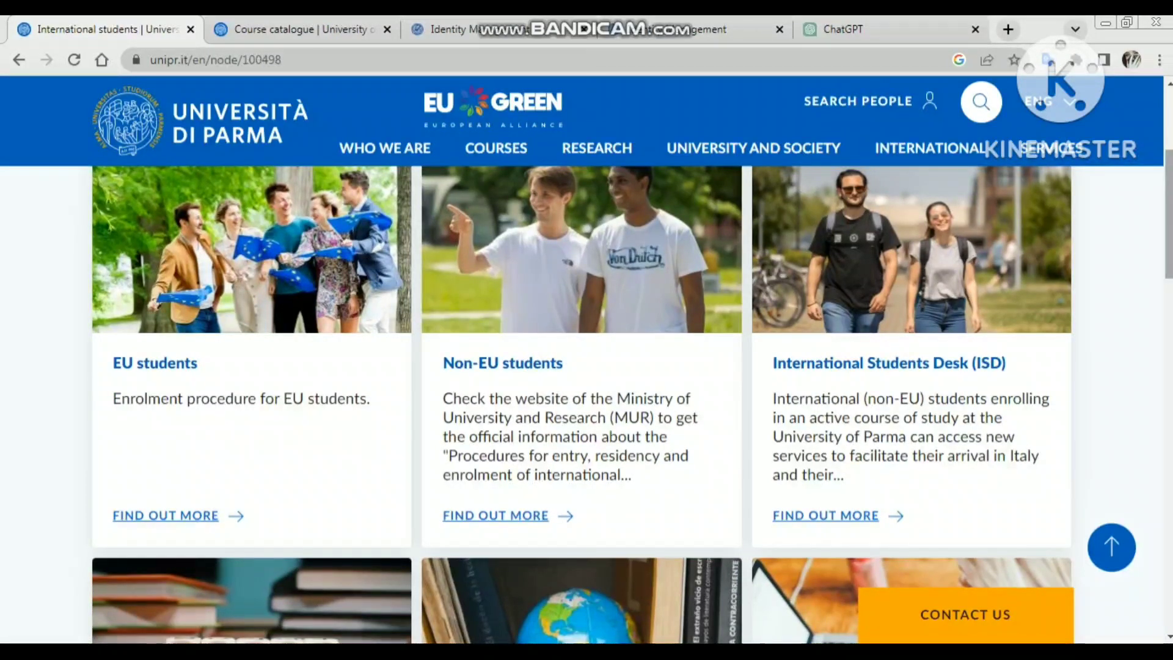
scroll(587, 403, down, 5)
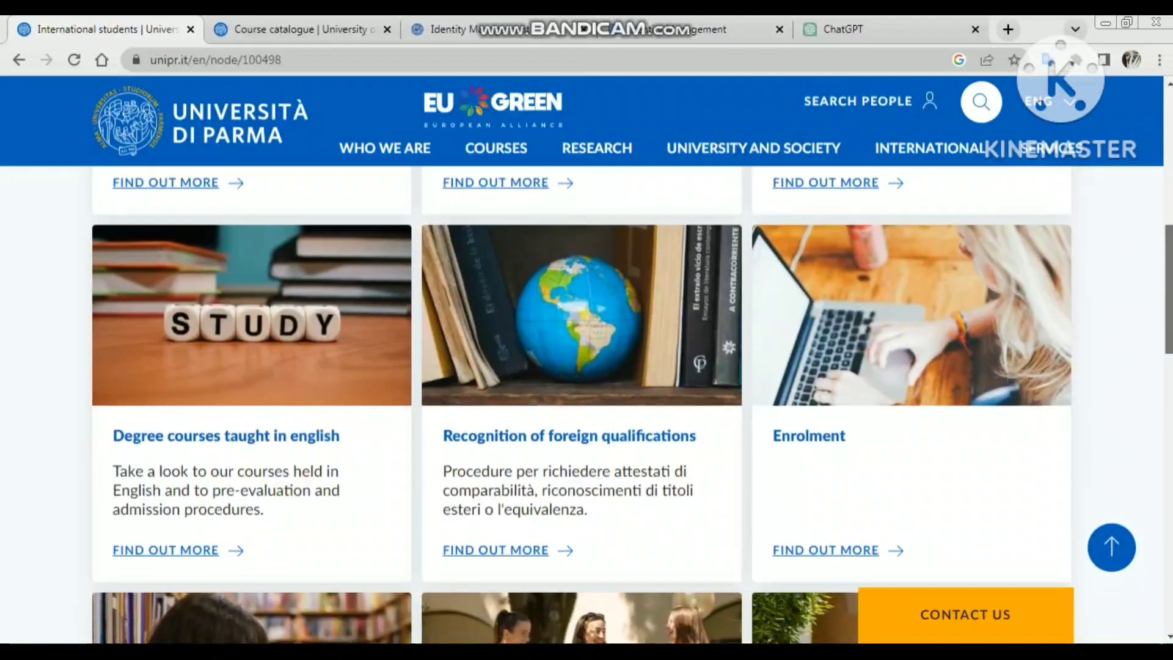
scroll(587, 403, down, 5)
scroll(587, 403, up, 4)
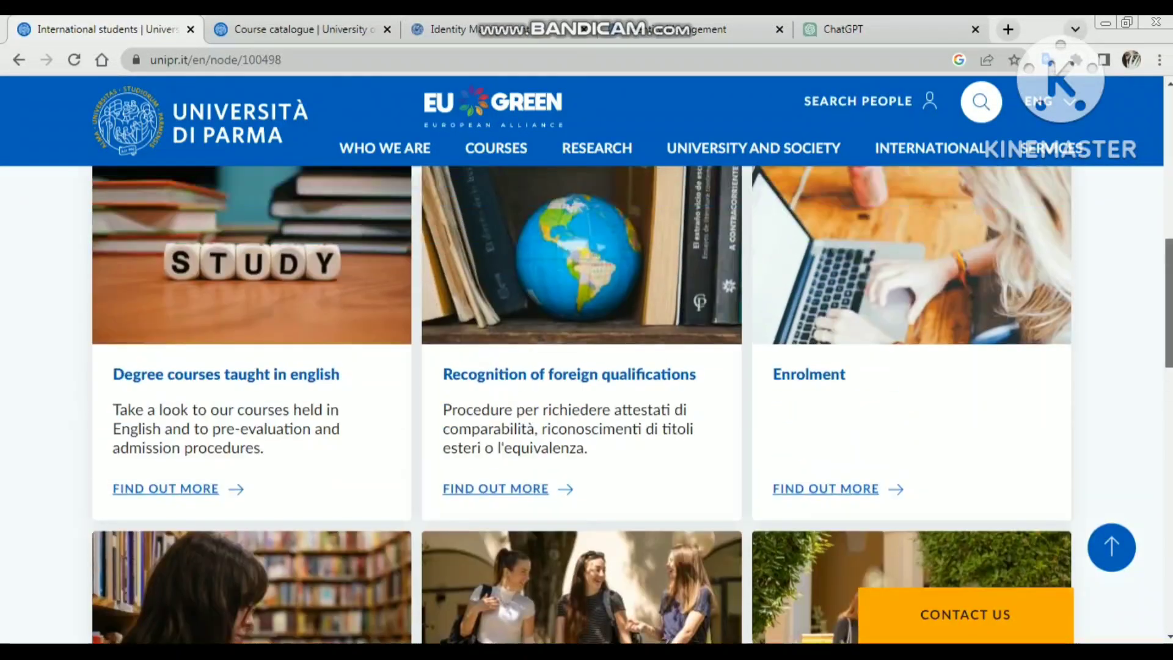
scroll(586, 403, up, 7)
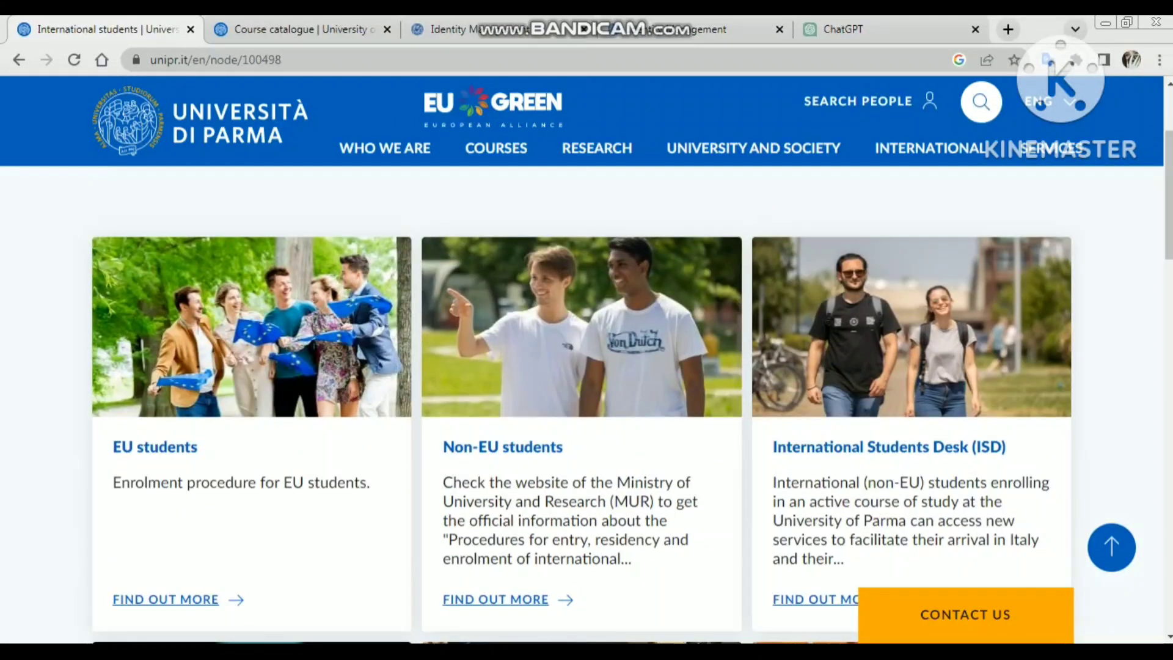
click(502, 446)
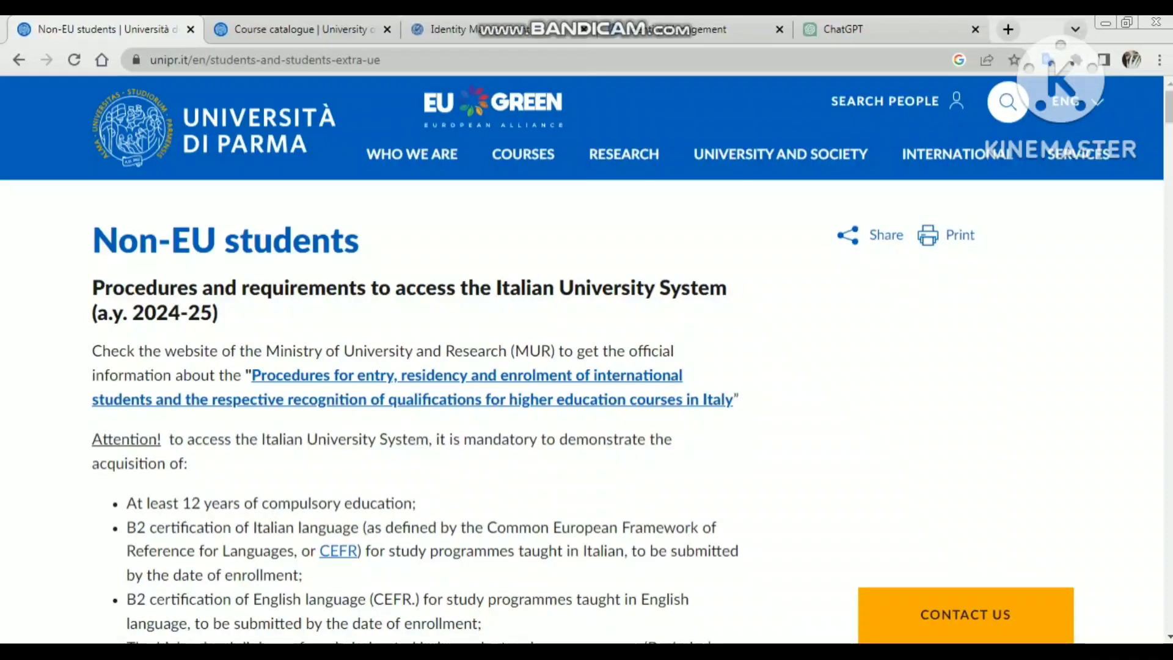
Scroll to the pre-evaluation instructions and open the ESSE3 registration link in a new tab.
drag(132, 312, 217, 313)
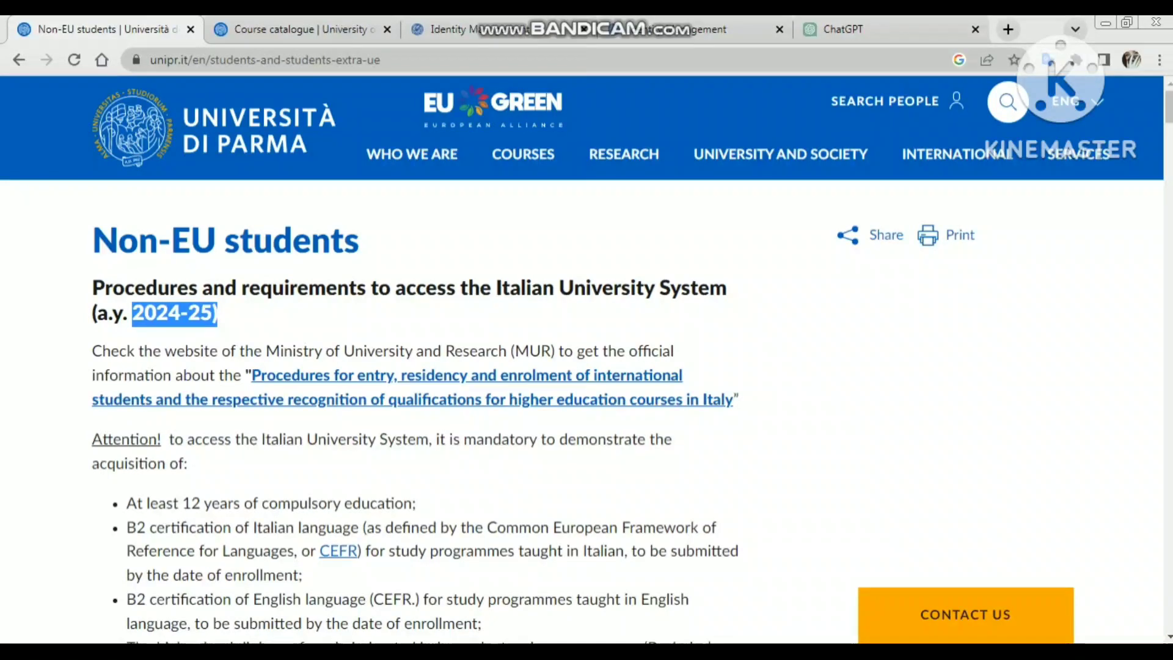
scroll(586, 404, down, 5)
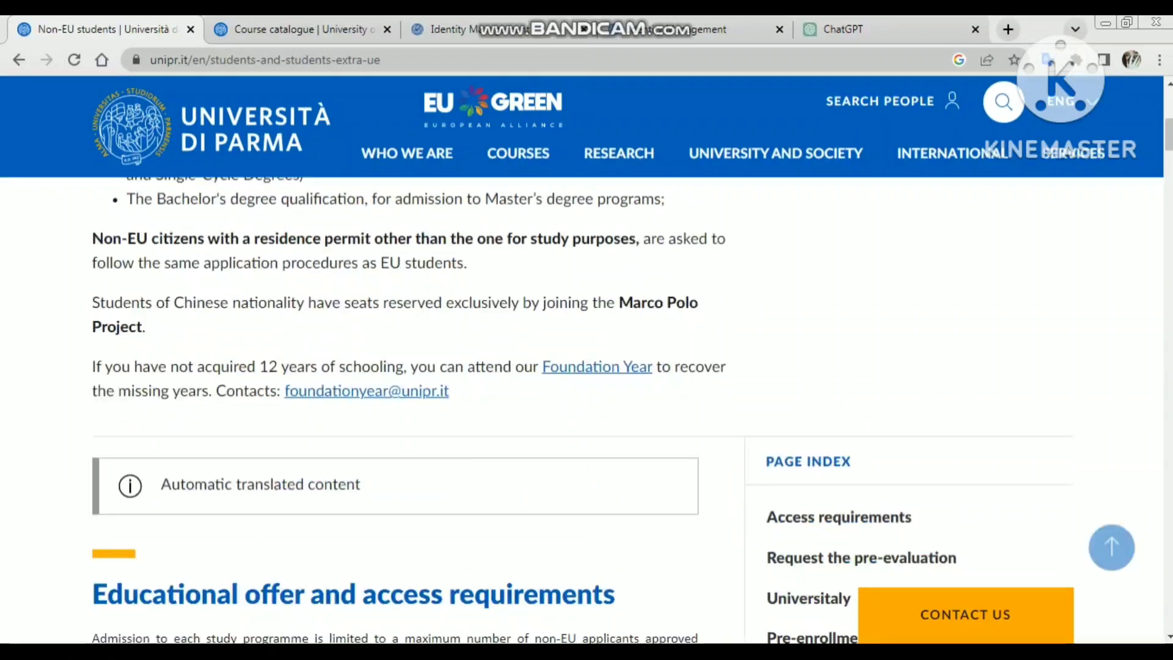
scroll(587, 403, down, 3)
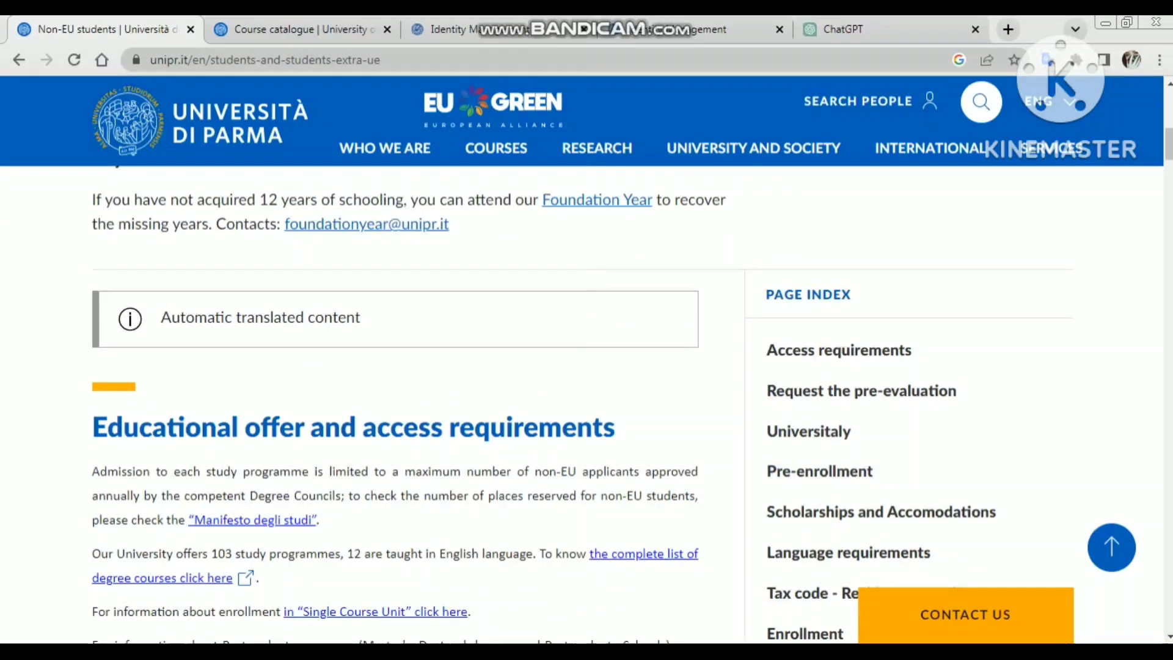
scroll(586, 403, down, 3)
scroll(587, 403, down, 3)
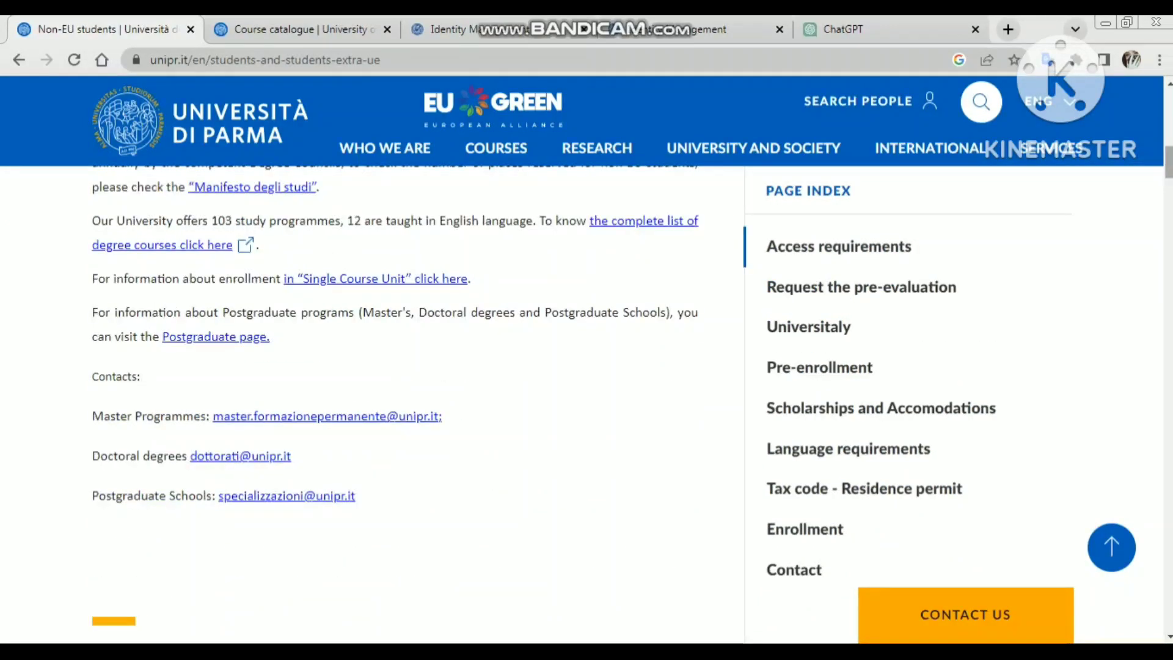
scroll(396, 403, down, 9)
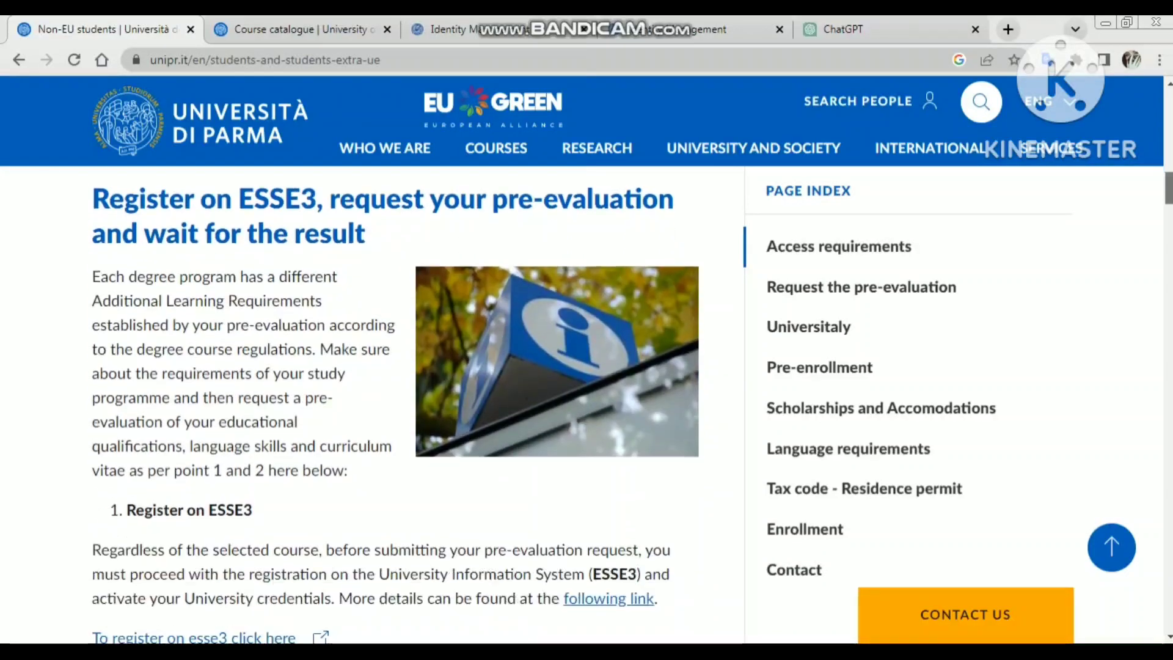
scroll(396, 403, up, 5)
scroll(396, 403, down, 1)
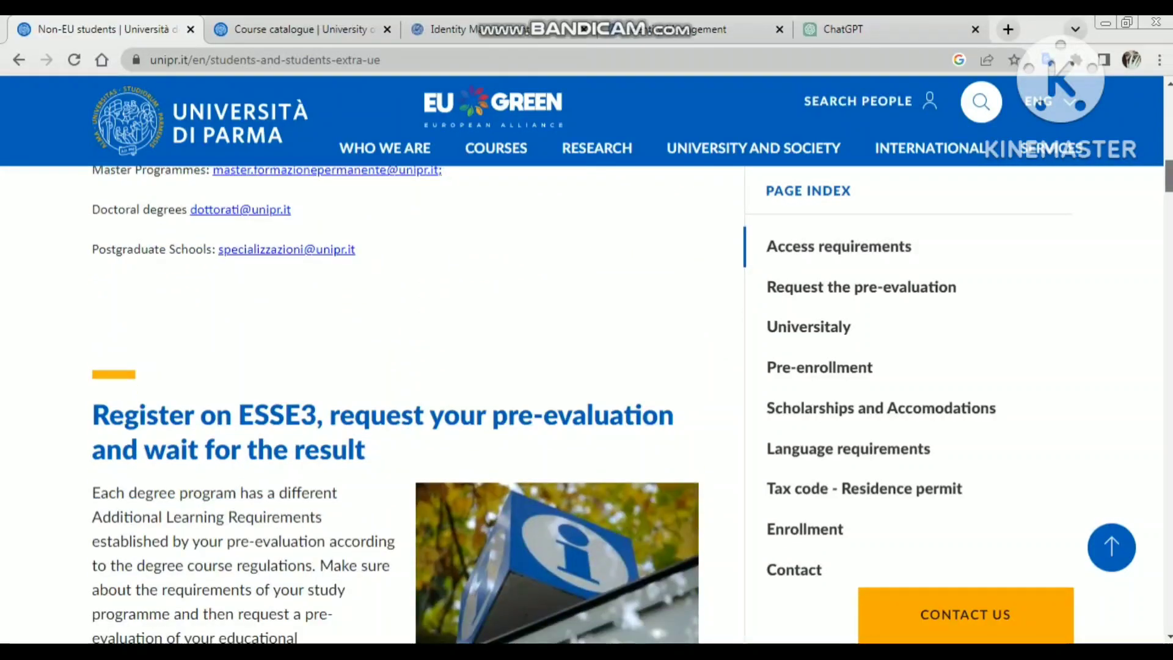
scroll(396, 403, down, 2)
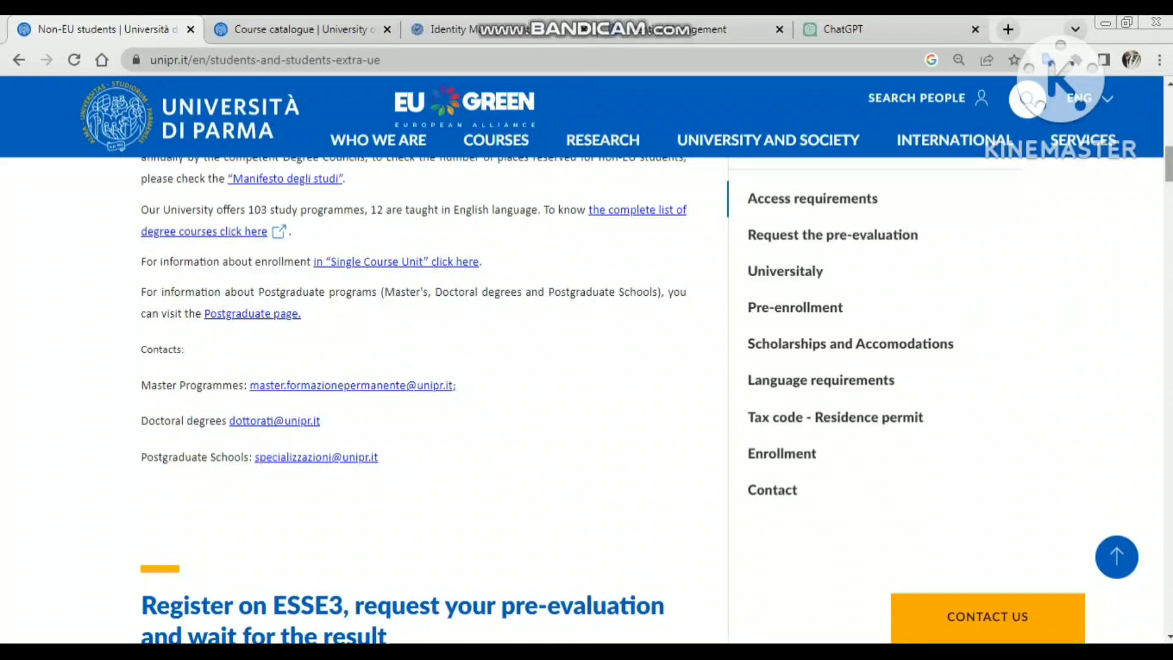
scroll(428, 397, down, 9)
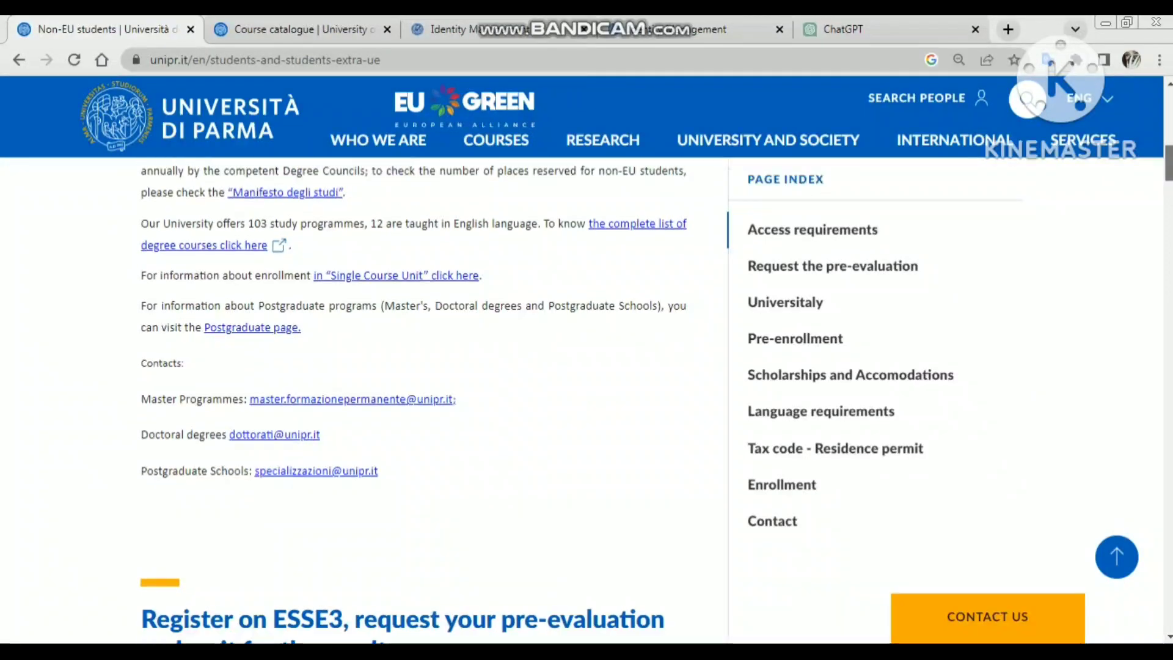
scroll(427, 397, down, 1)
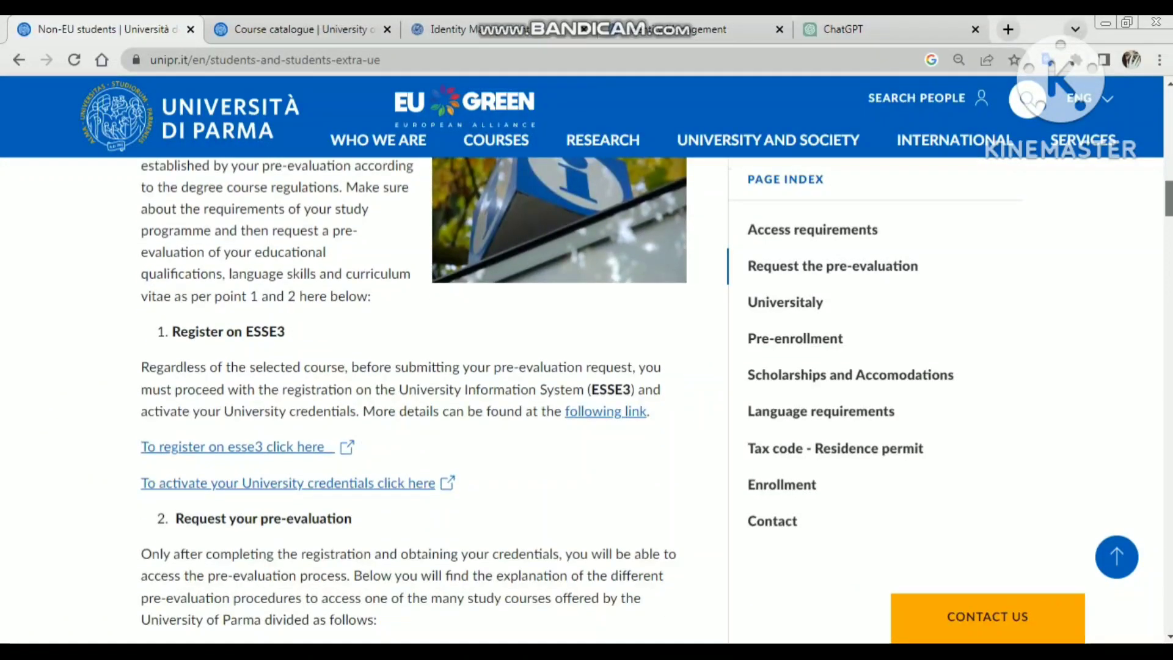
scroll(412, 400, down, 1)
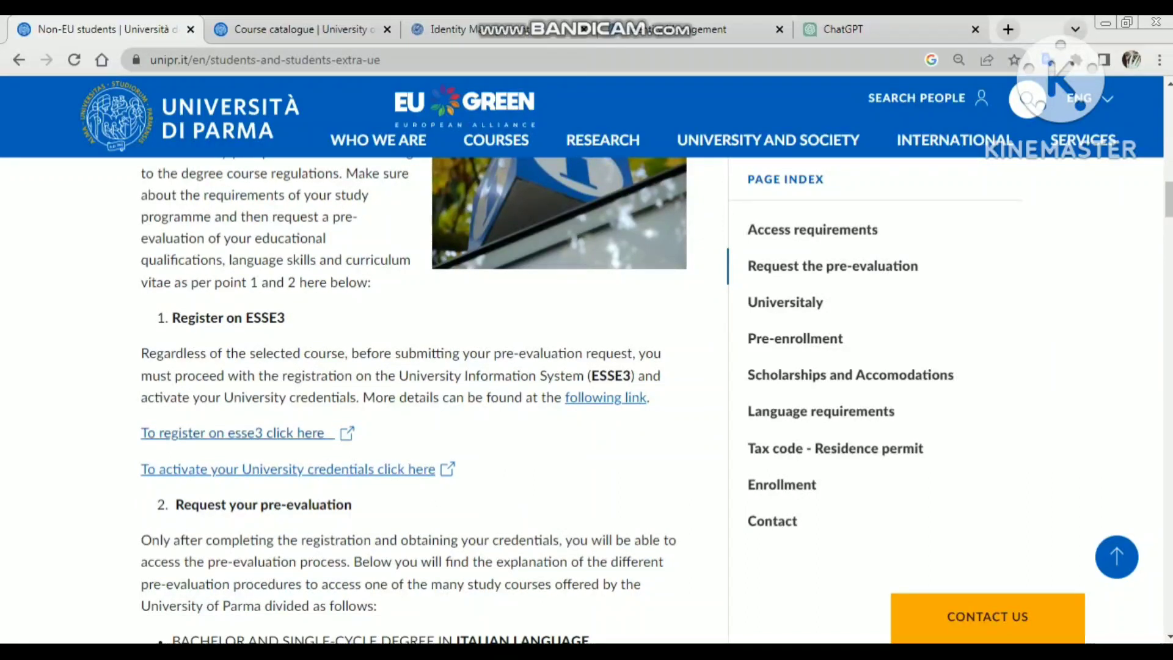
click(287, 469)
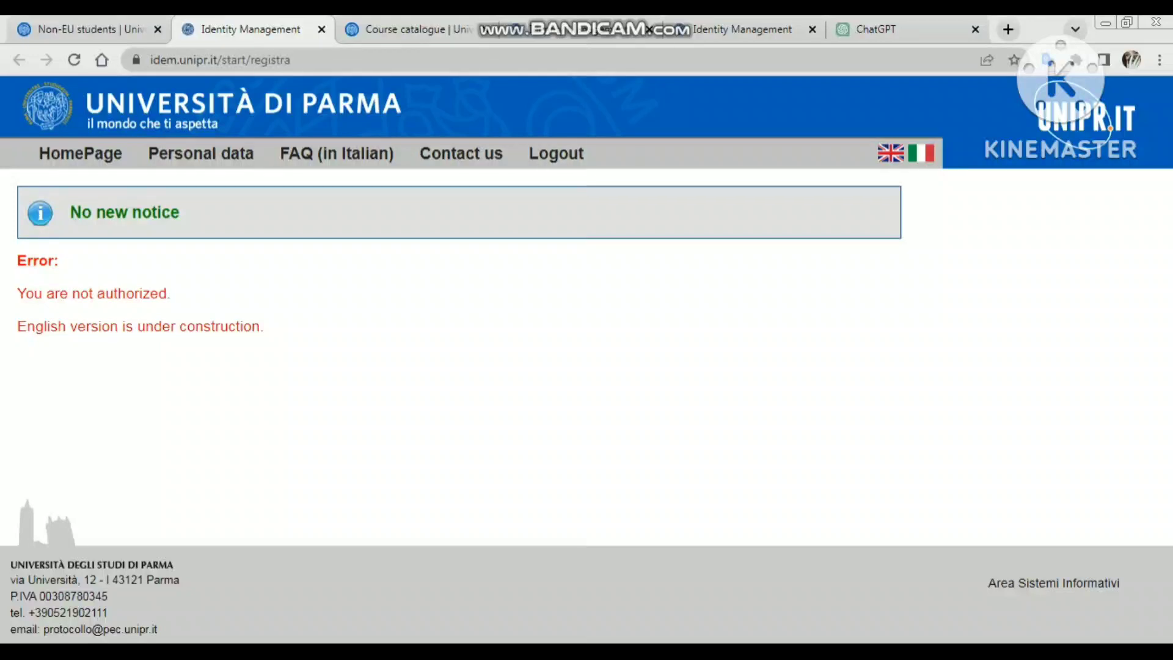
Log out of Identity Management, reopen the ESSE3 registration page and start Step 1.
click(556, 153)
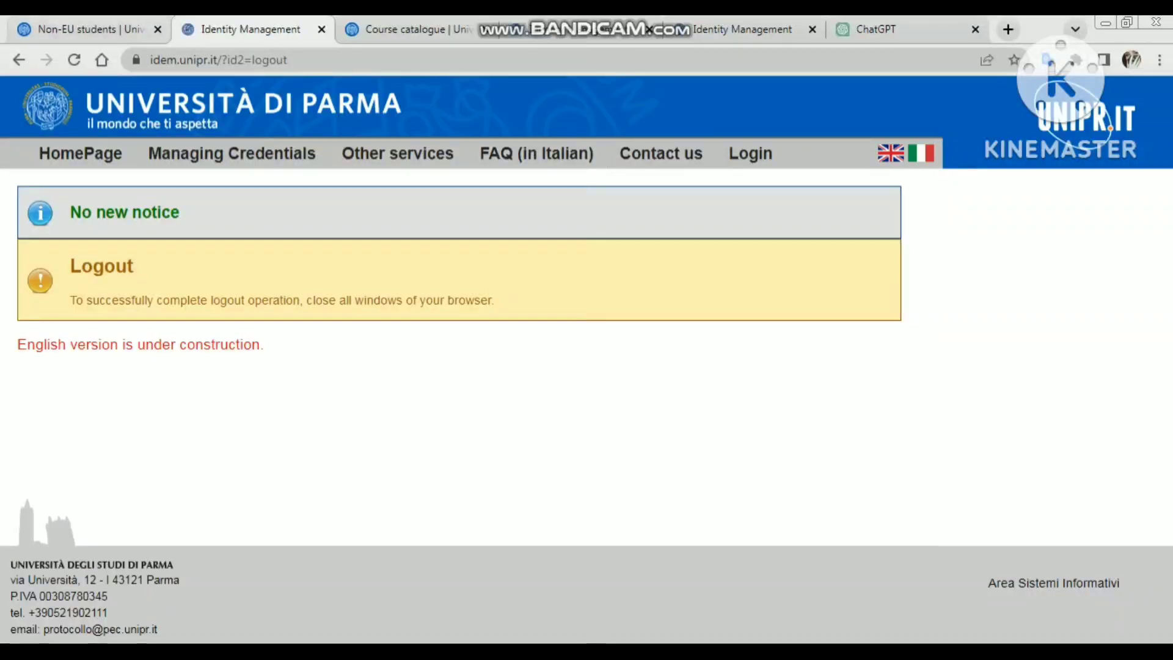
key(ctrl+shift+Tab)
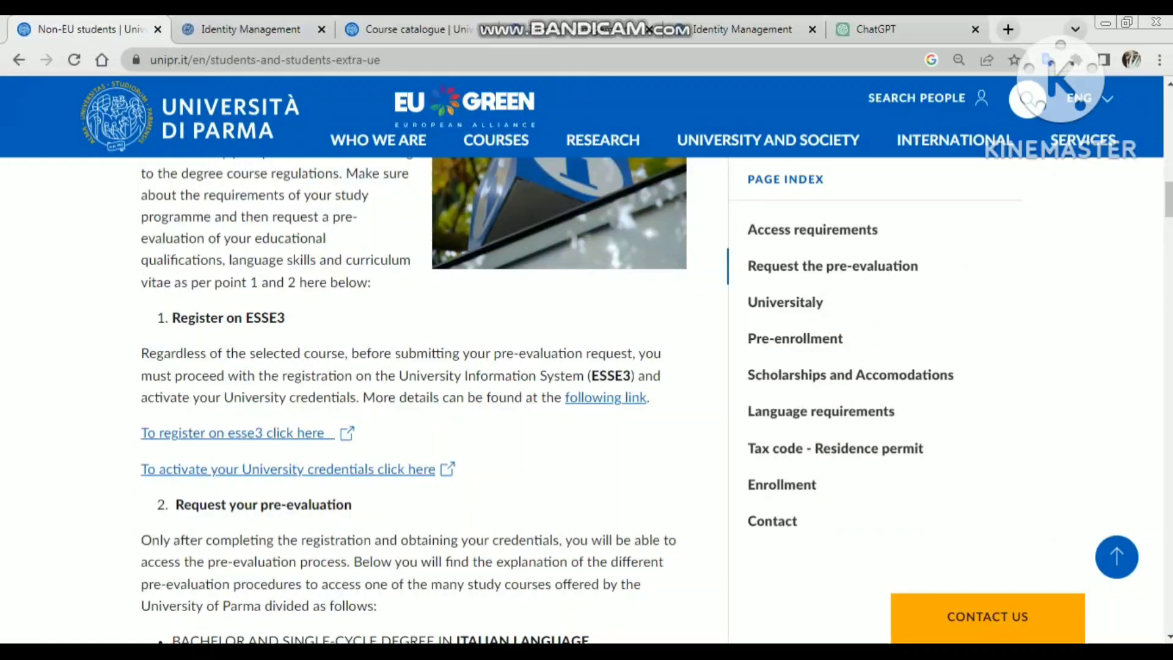
click(232, 432)
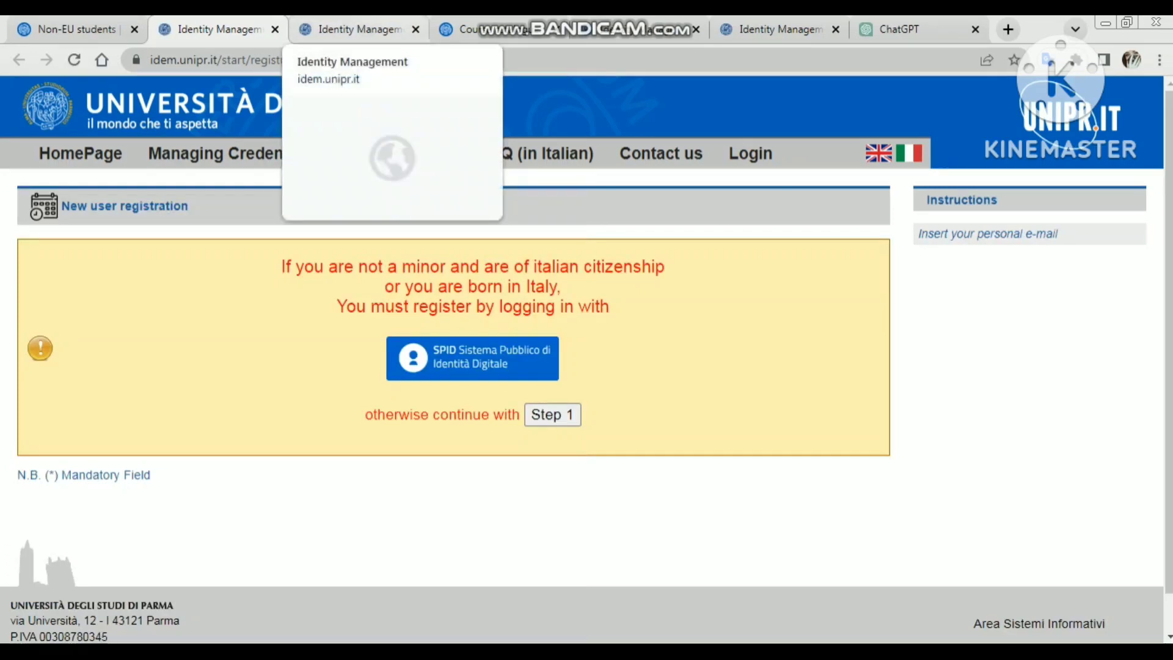
click(415, 30)
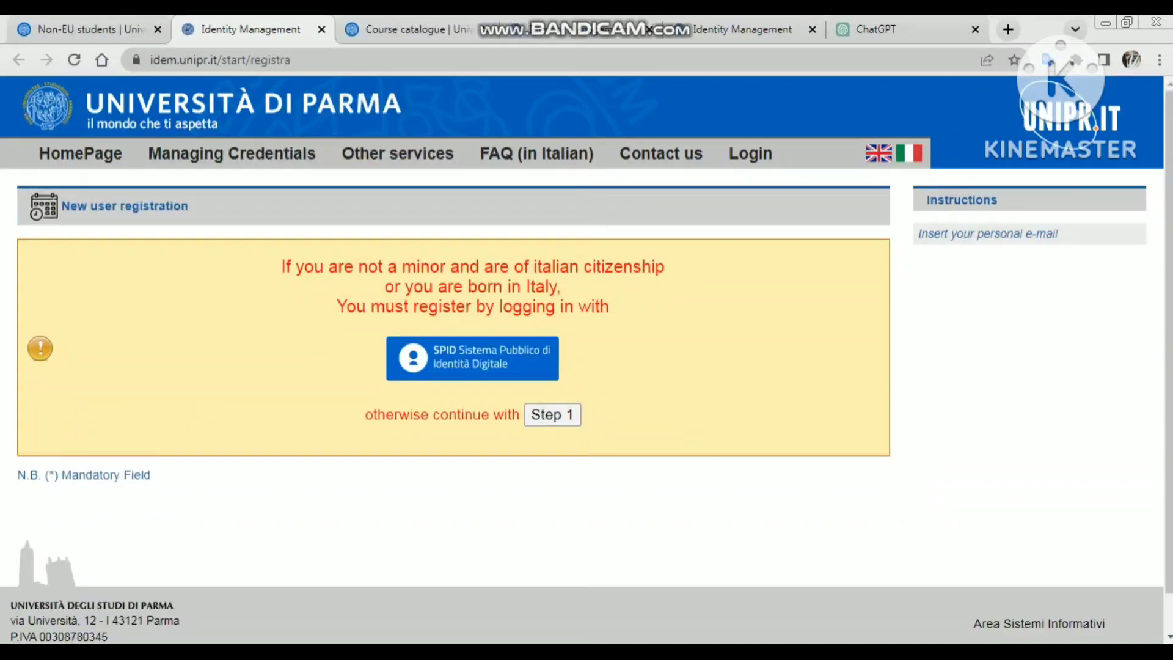
click(552, 414)
Paste the personal e-mail address into the field and submit it for validation.
click(375, 294)
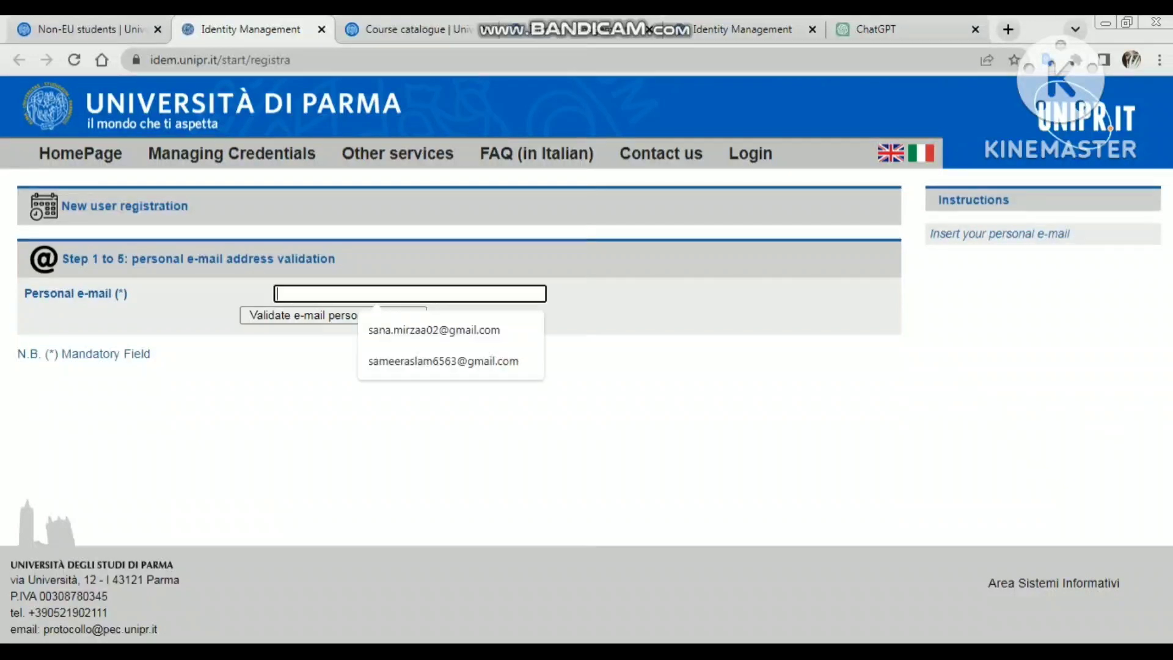
right_click(352, 290)
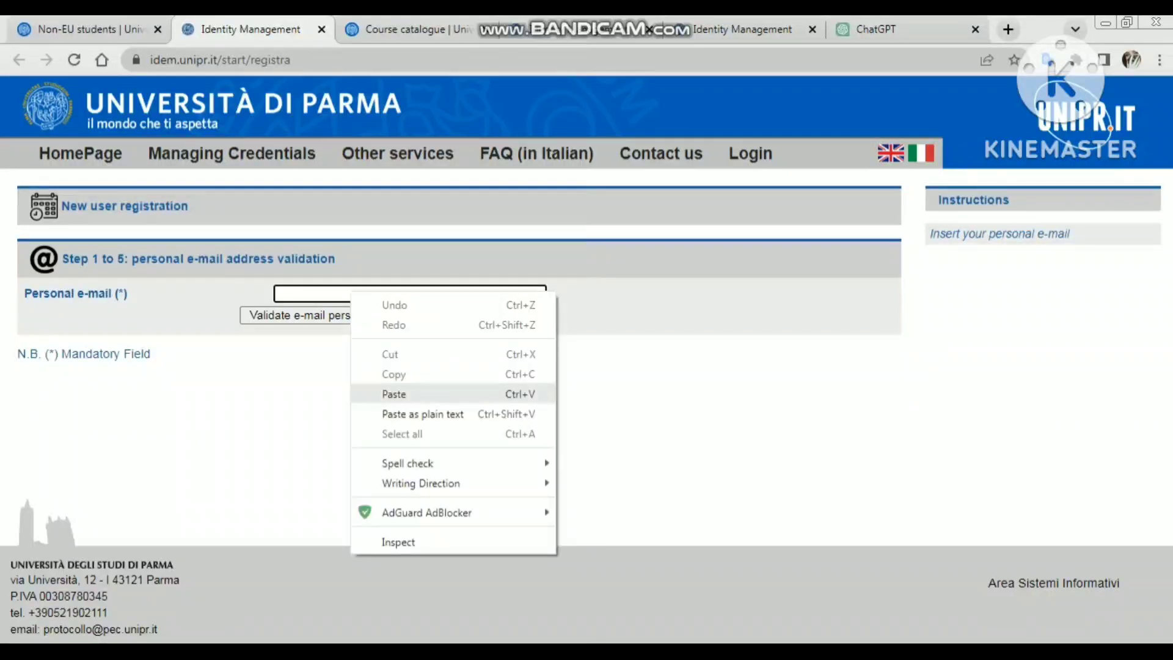
click(390, 391)
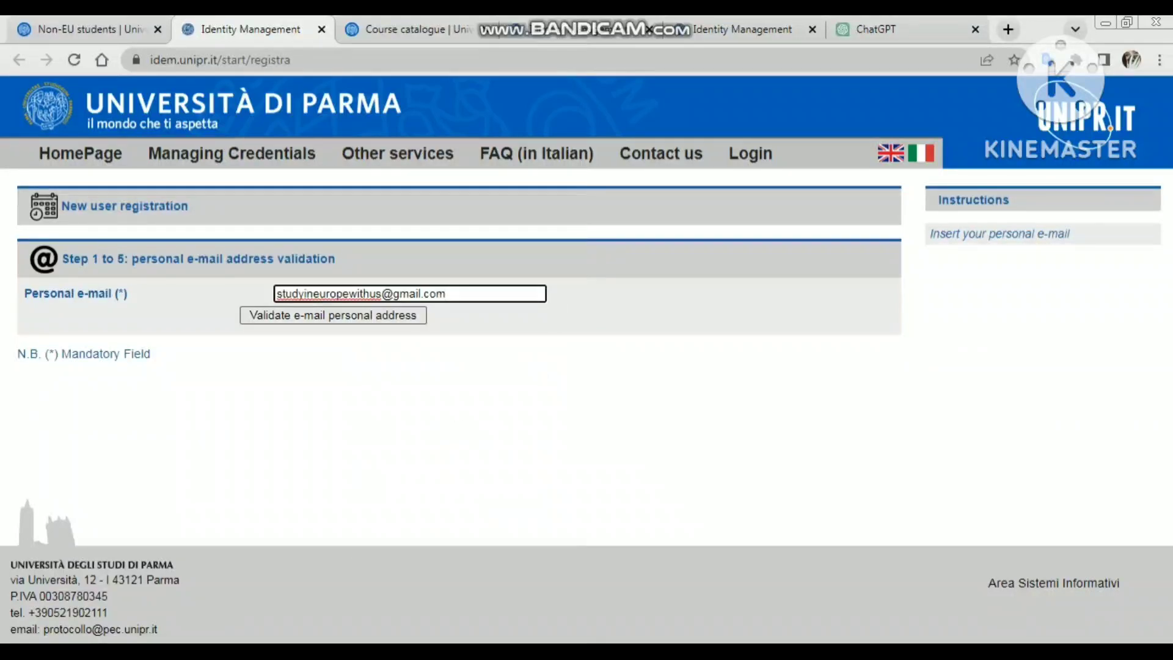
key(Tab)
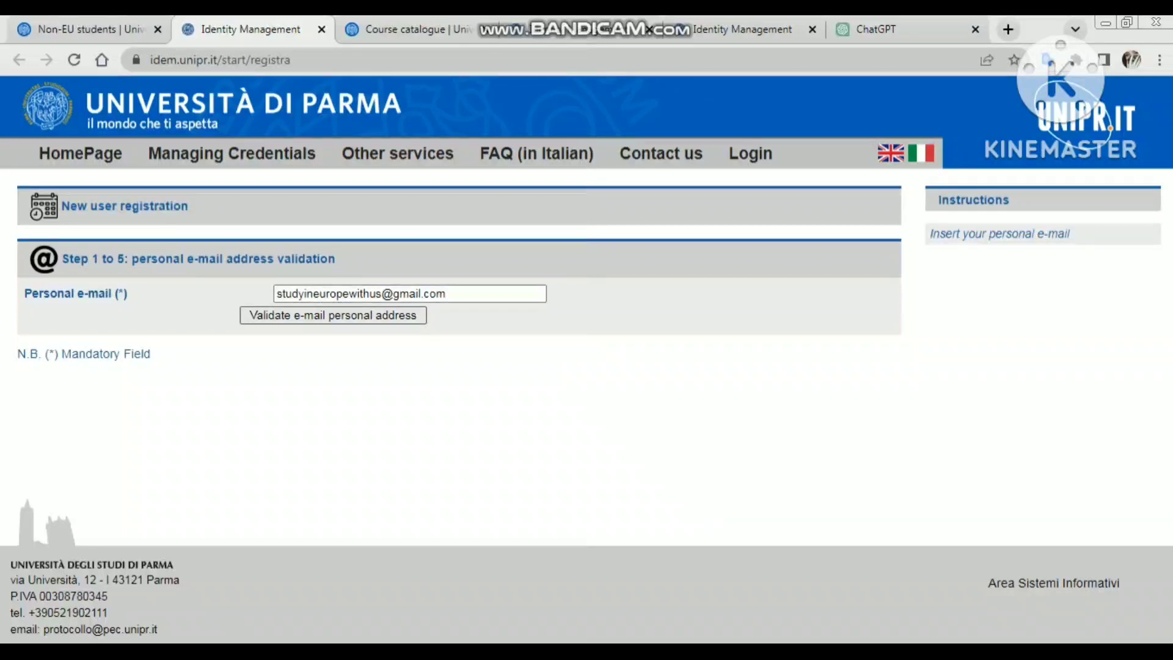
key(Return)
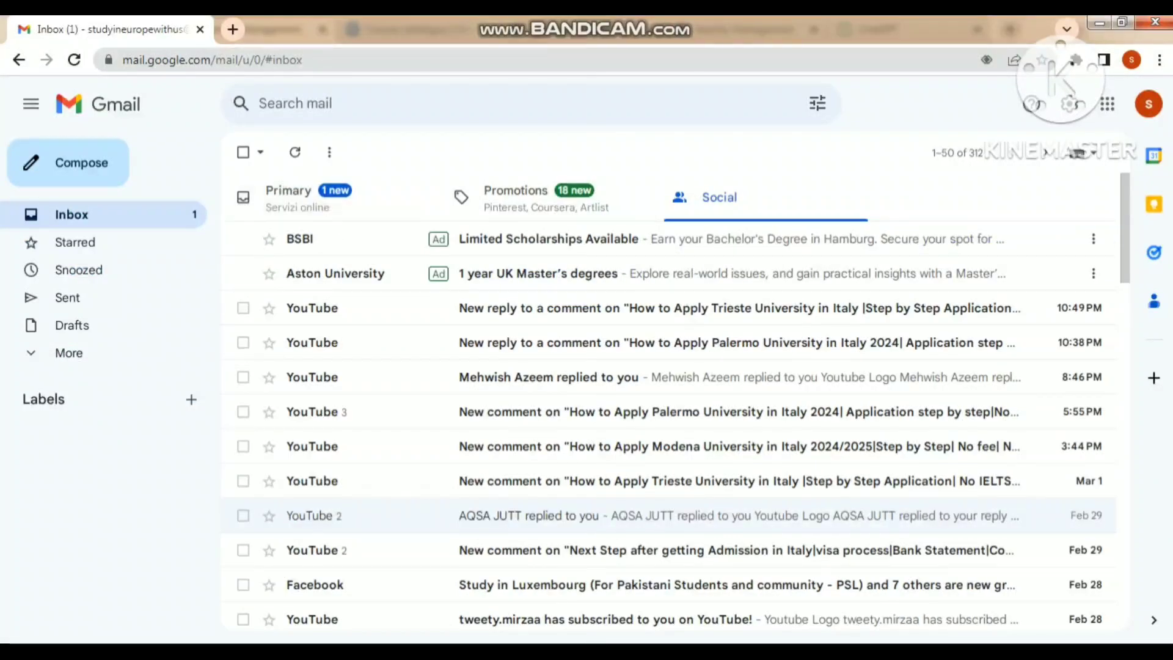
Open the Università di Parma e-mail in the Gmail Primary inbox and copy its validation code.
click(288, 197)
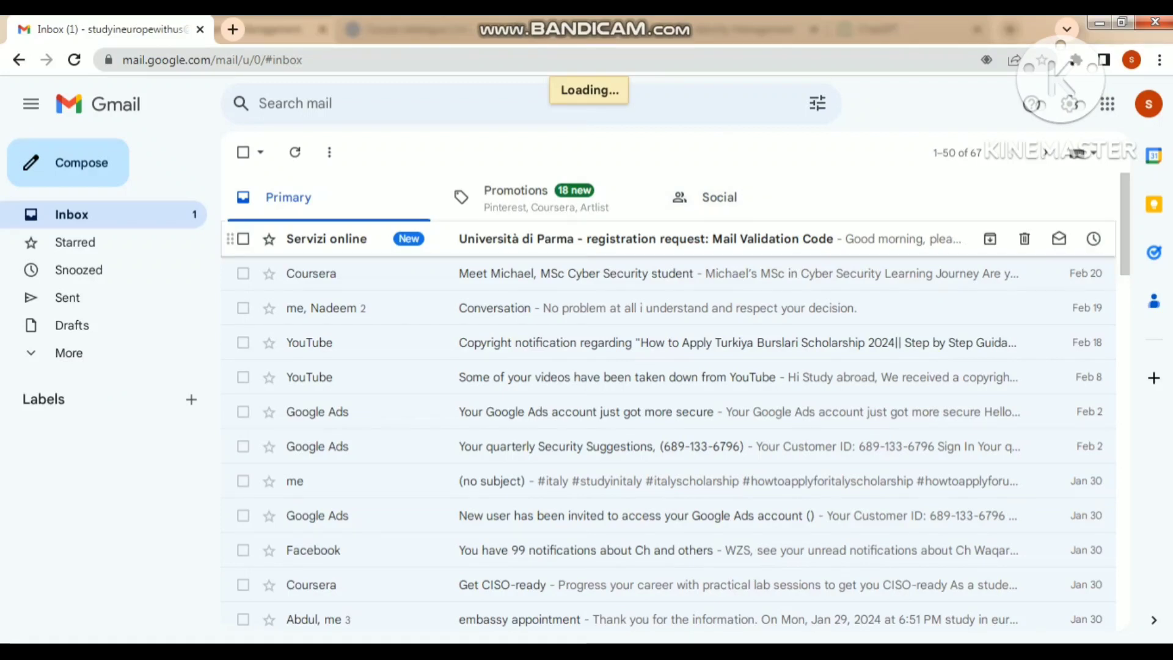
click(611, 238)
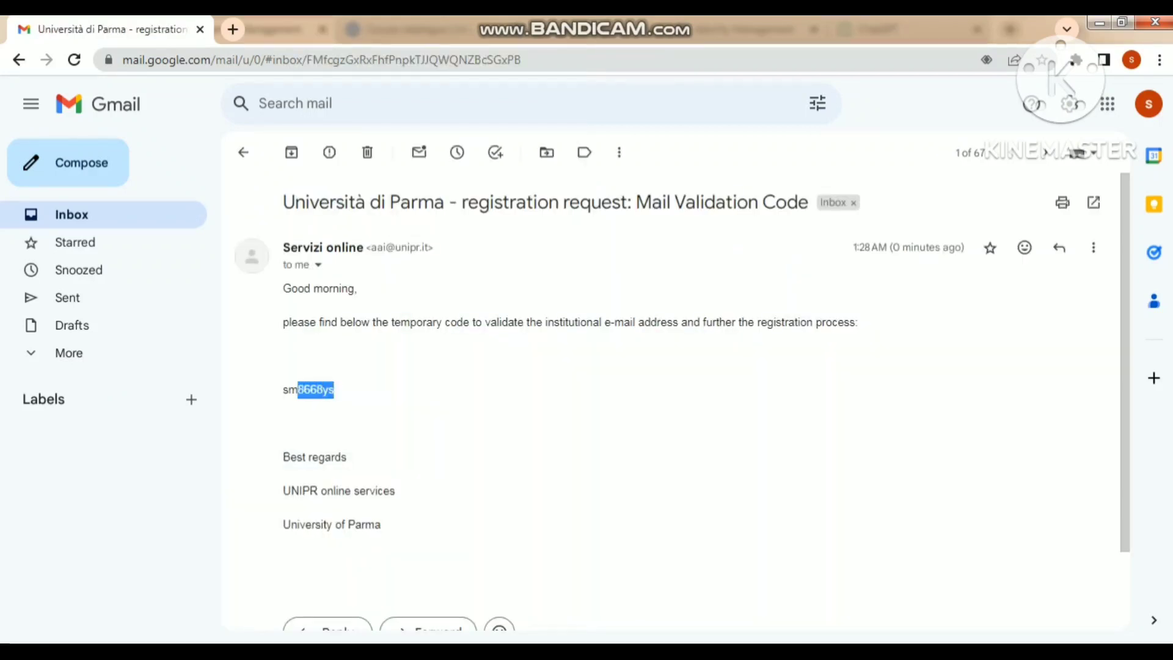
drag(297, 389, 283, 389)
right_click(283, 393)
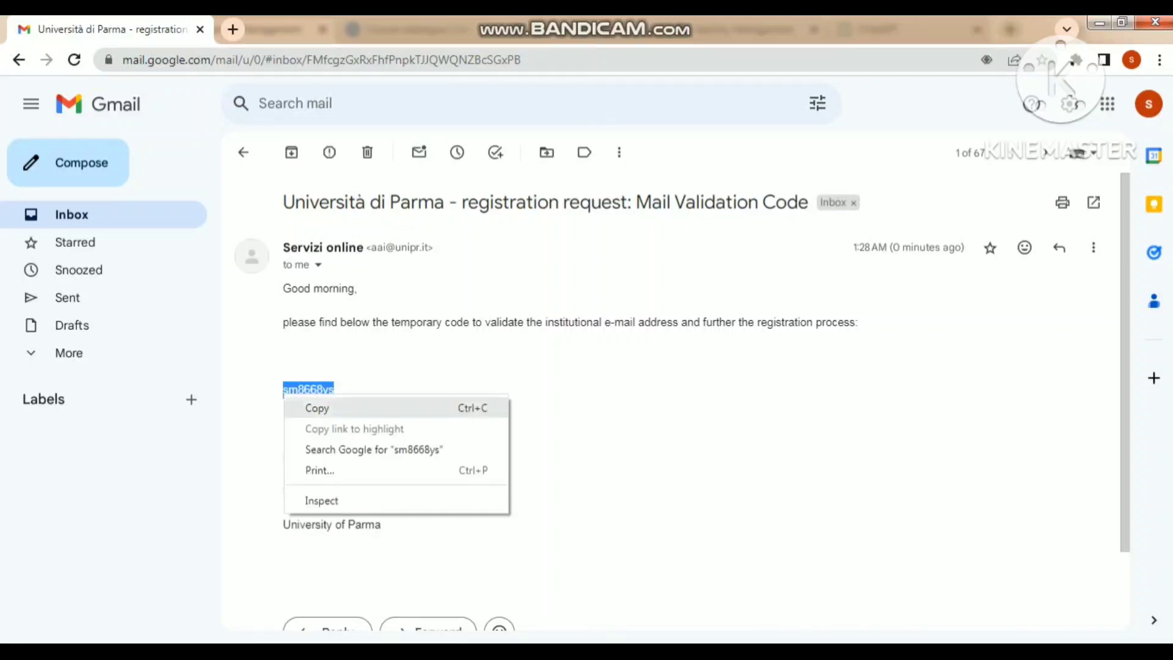
click(317, 407)
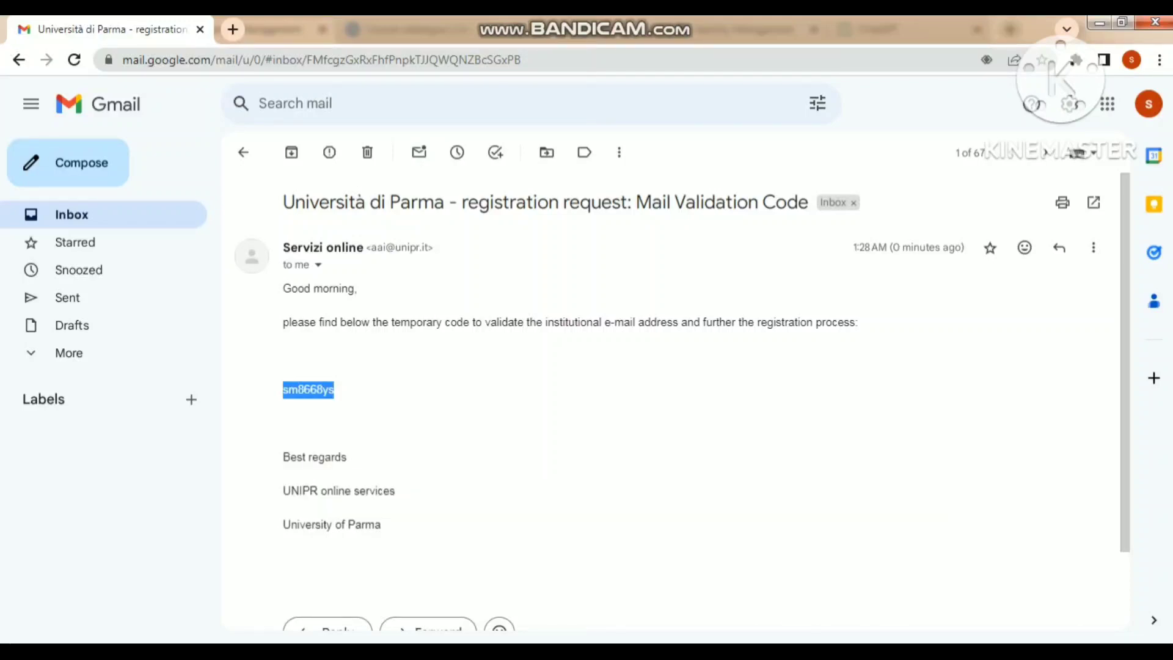
key(alt+Tab)
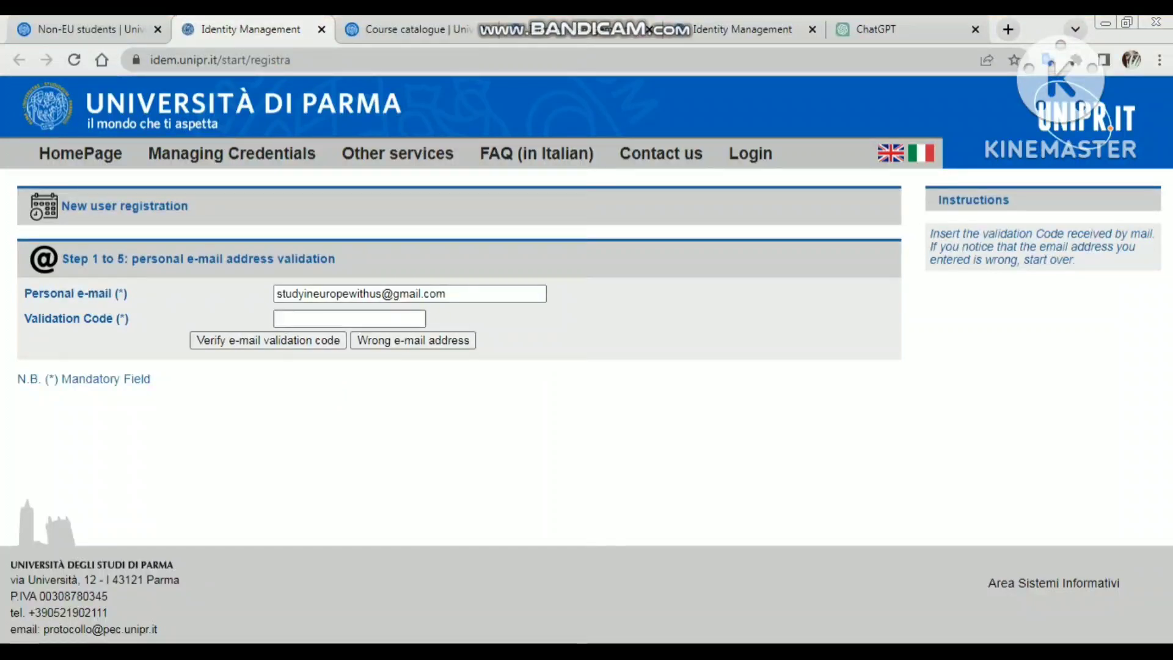
Paste the copied code into the Validation Code field and dismiss the autofill suggestions.
click(293, 318)
right_click(293, 317)
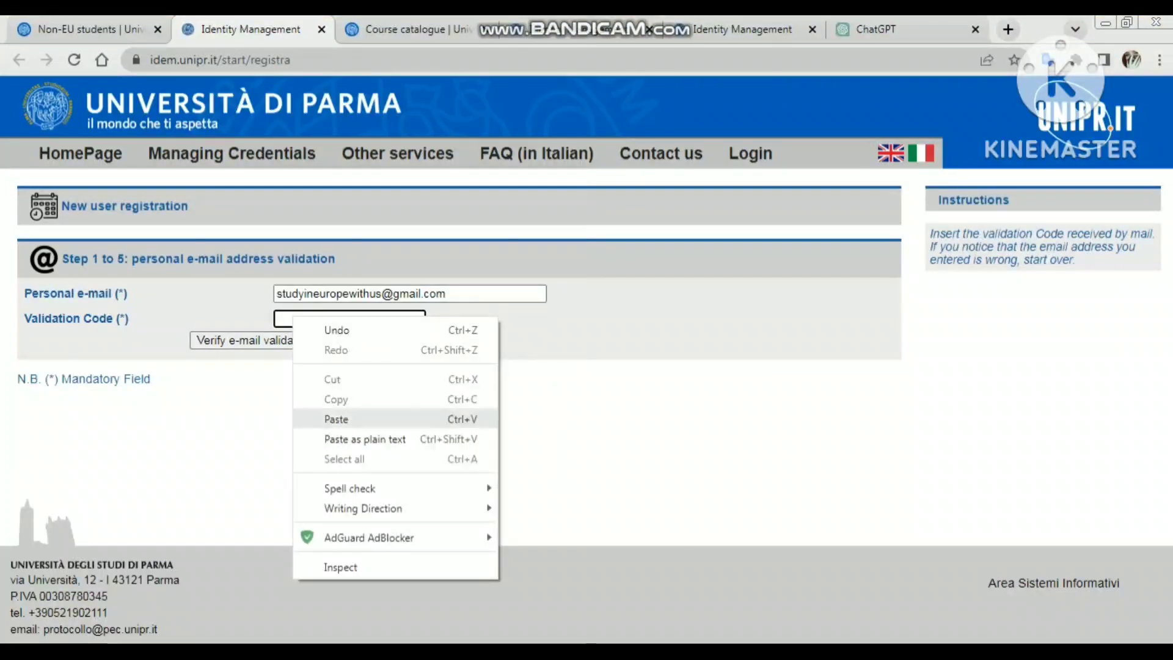
click(336, 419)
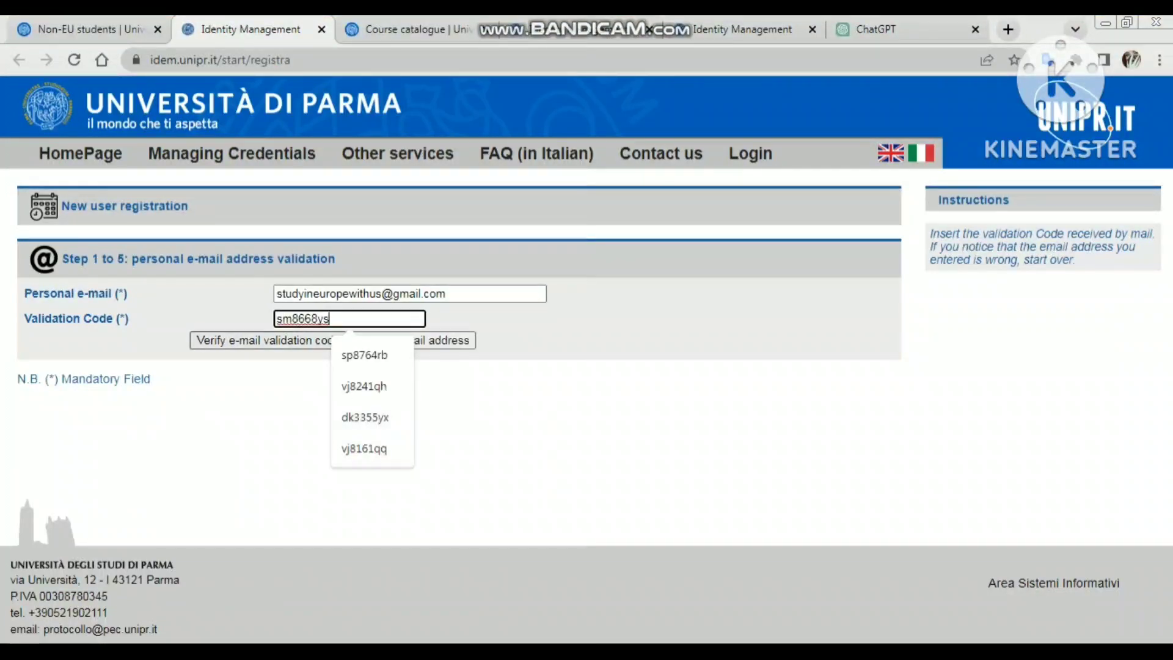
click(267, 340)
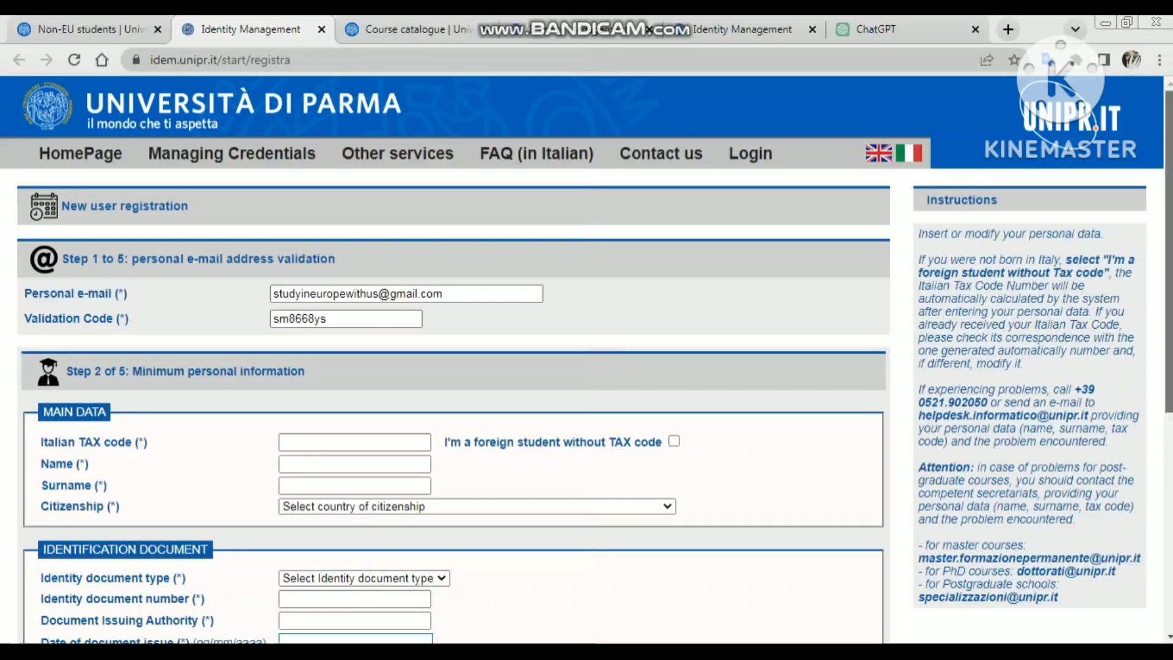
Declare 'foreign student without TAX code' and enter the applicant's first name and surname.
scroll(587, 360, down, 3)
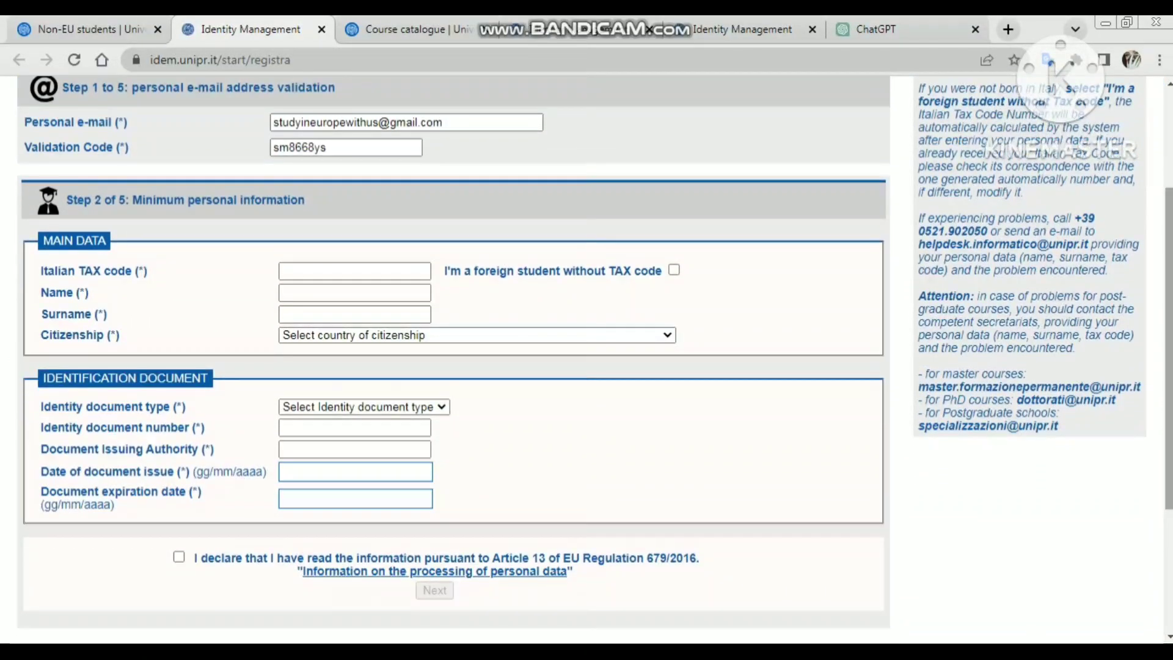
click(354, 292)
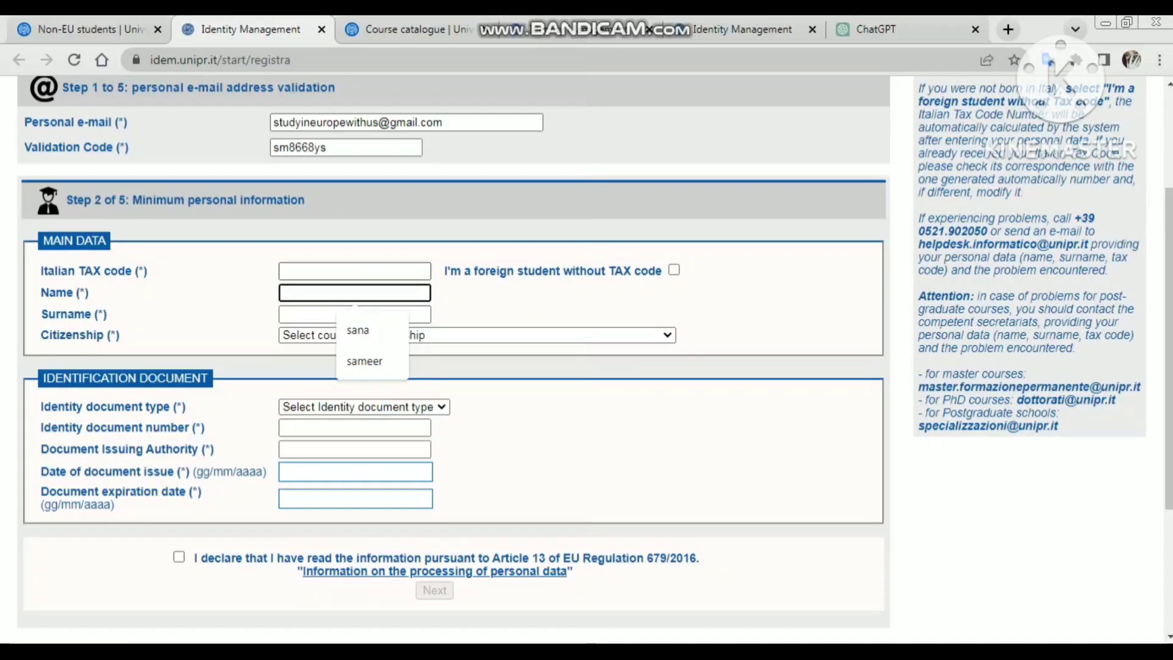
click(354, 271)
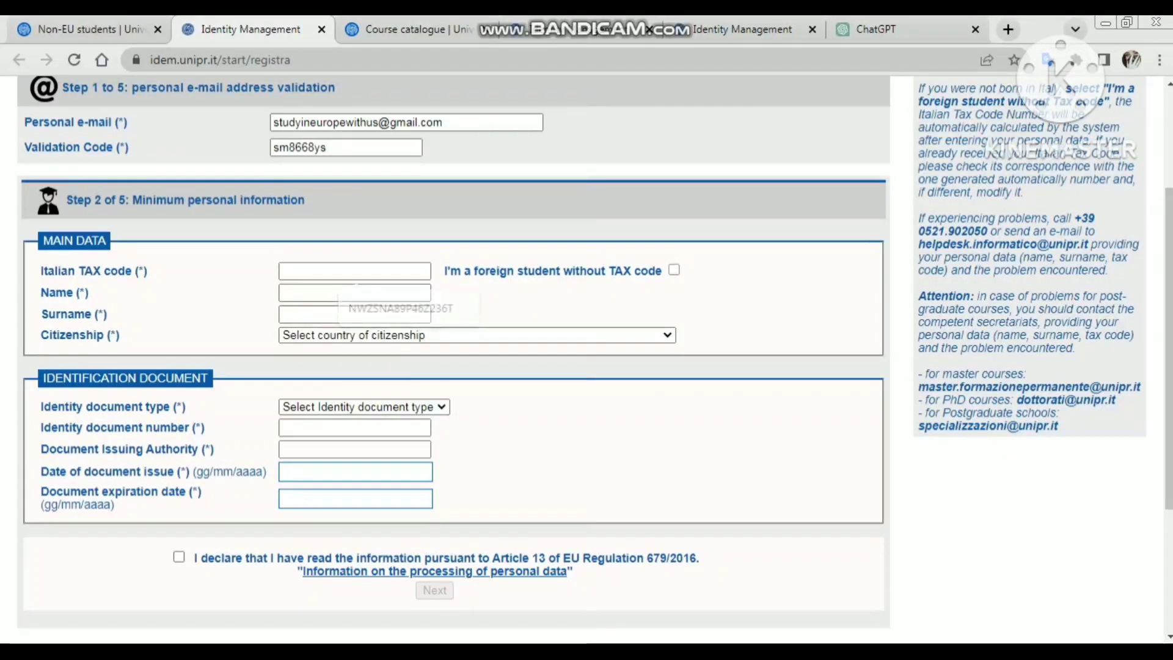
click(673, 270)
click(354, 292)
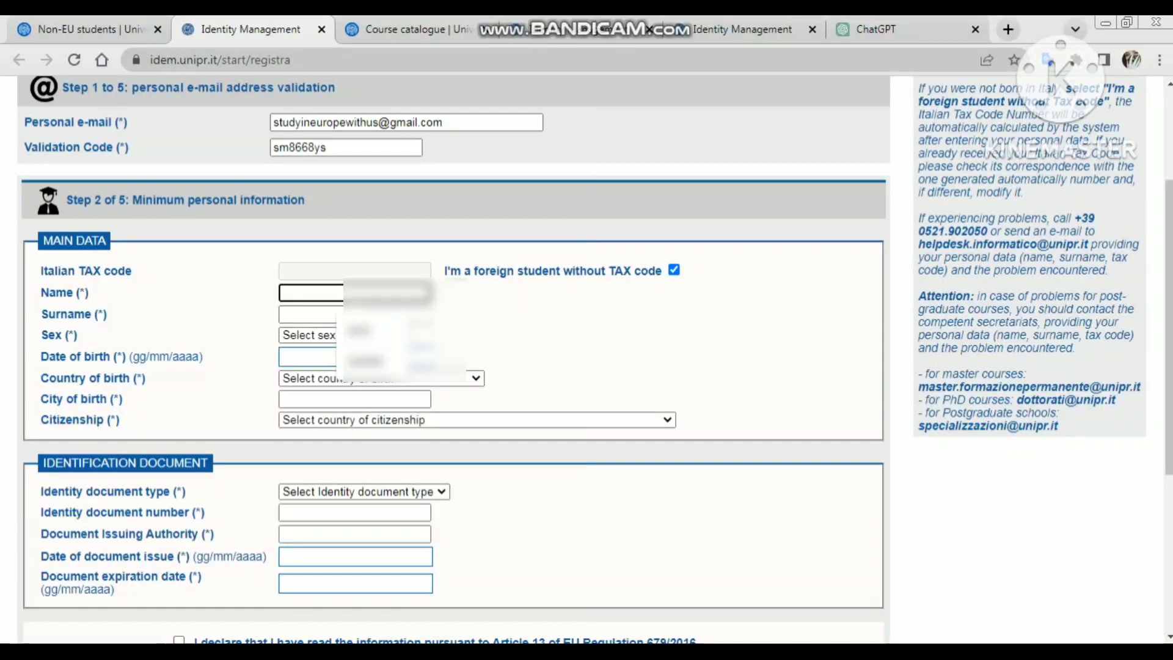
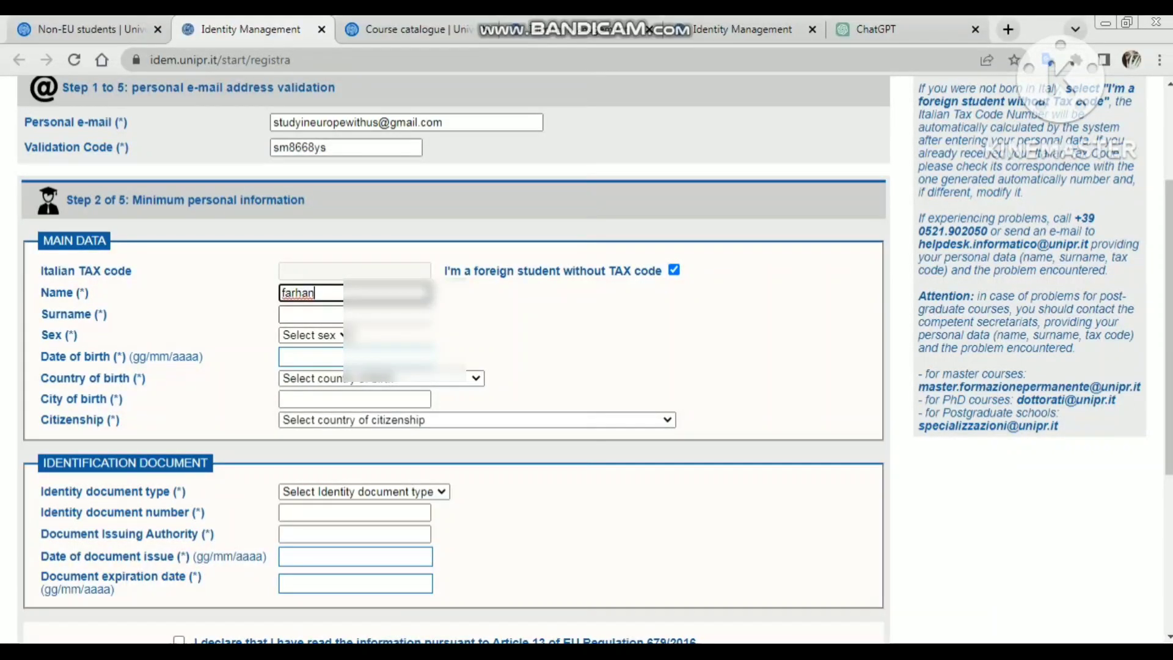
click(355, 314)
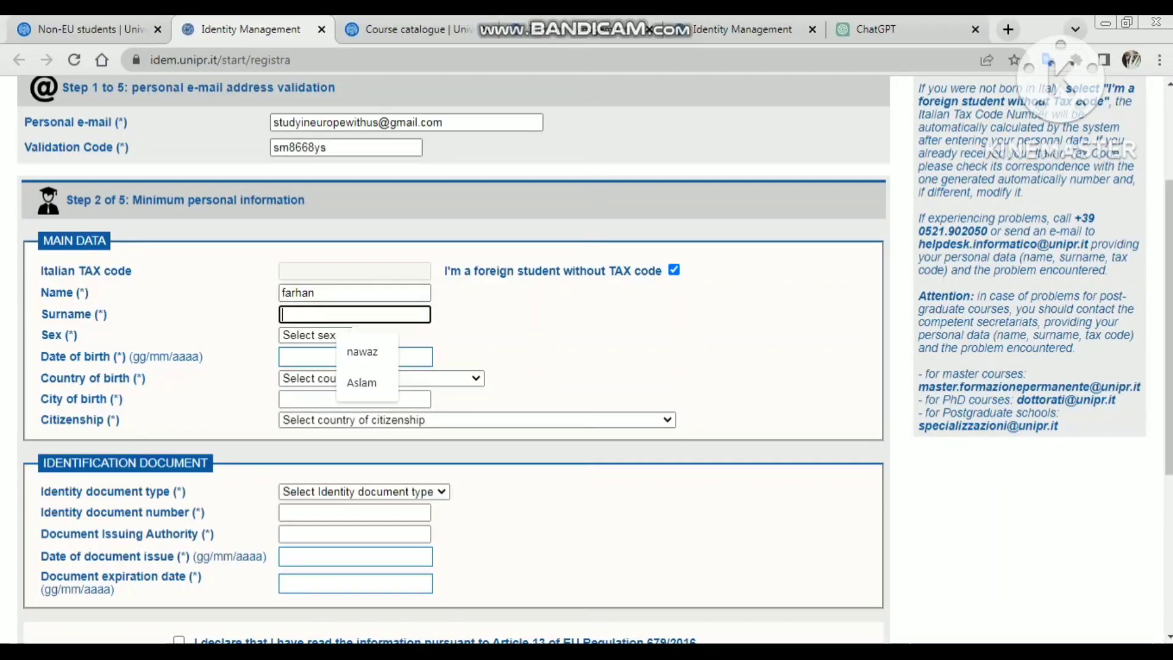
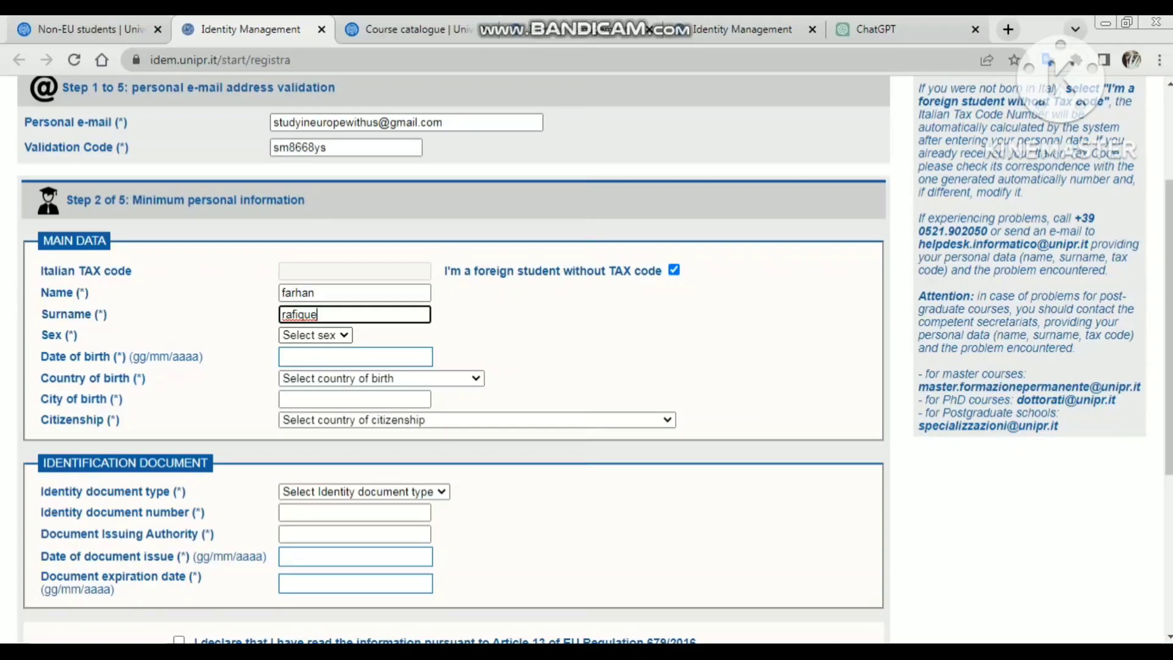
Set sex to Male and date of birth to 14/03/2024.
click(314, 335)
key(Down)
key(Down)
key(Return)
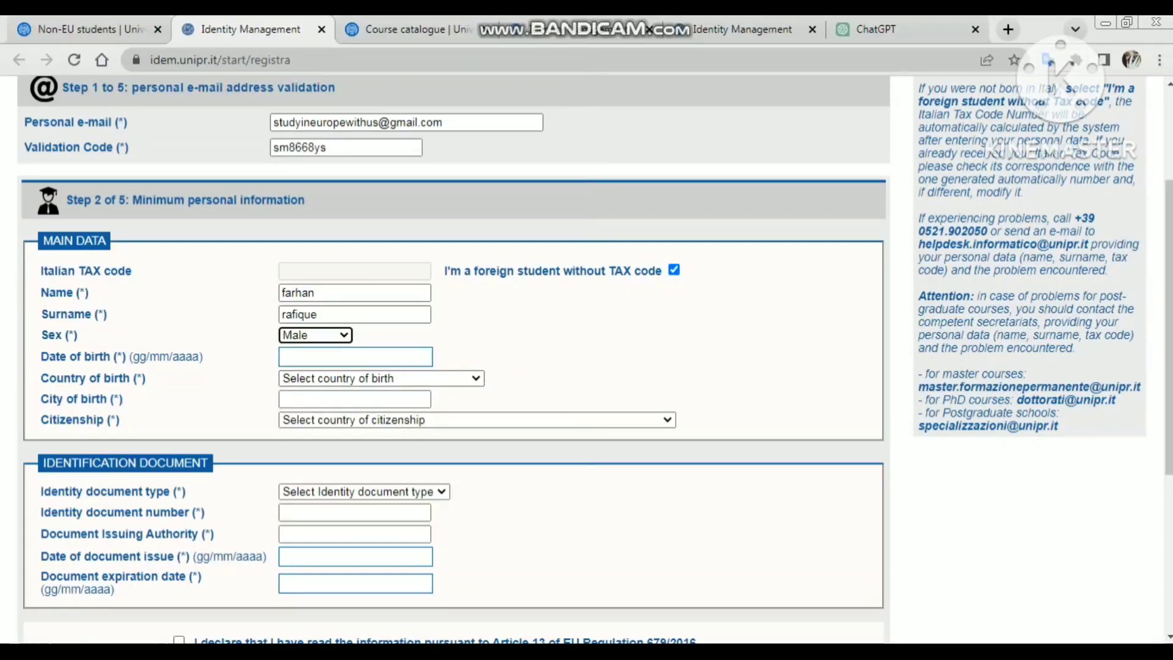
click(354, 356)
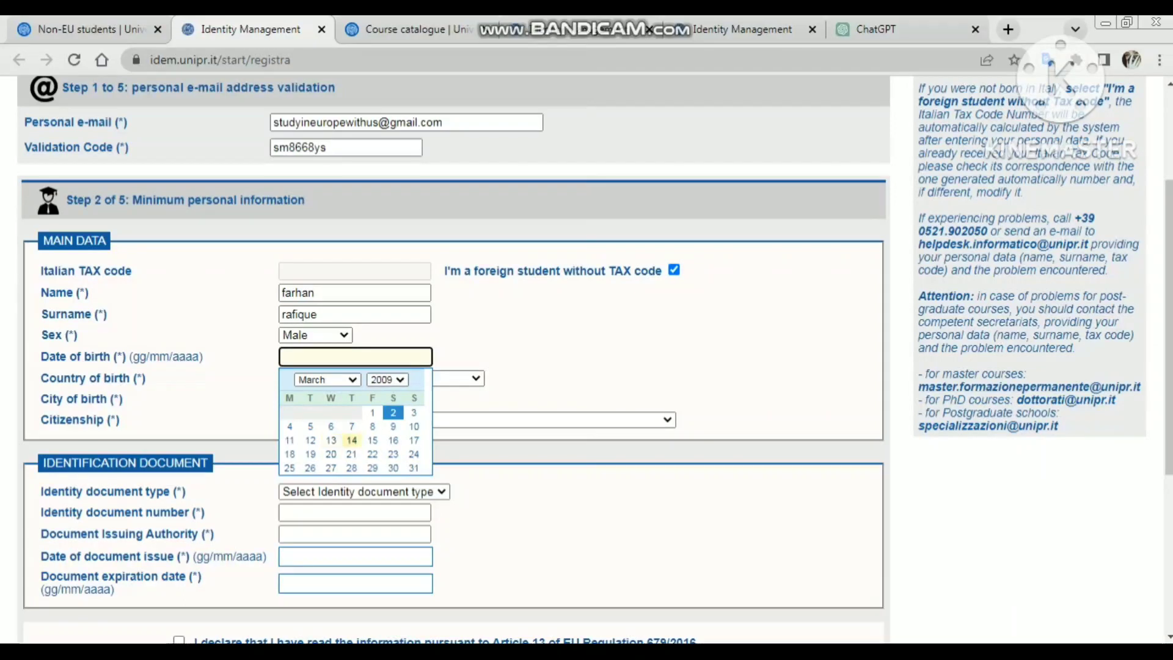
click(351, 440)
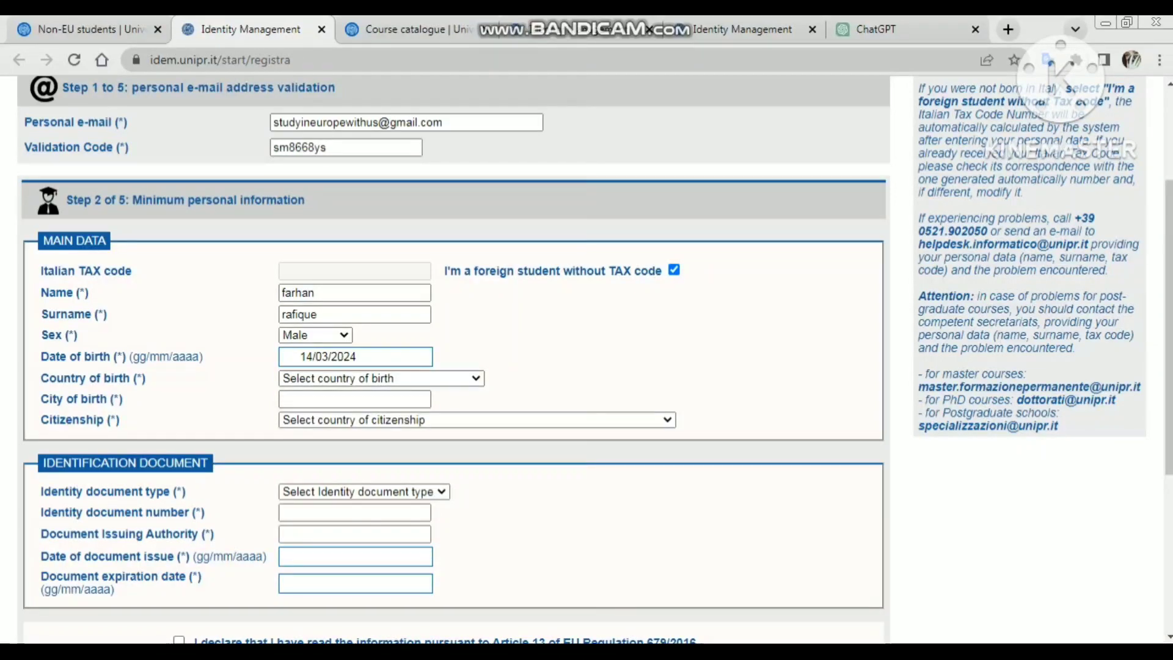
Set country of birth to Pakistan, fill the city of birth, and choose Pakistani citizenship.
click(381, 378)
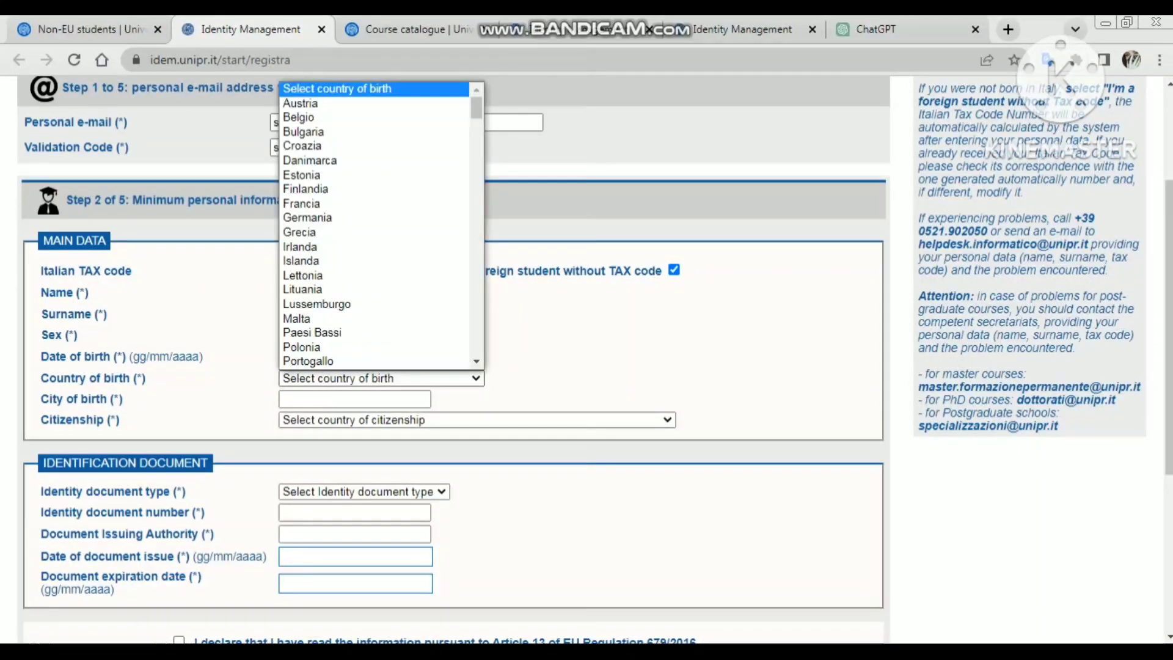
key(p)
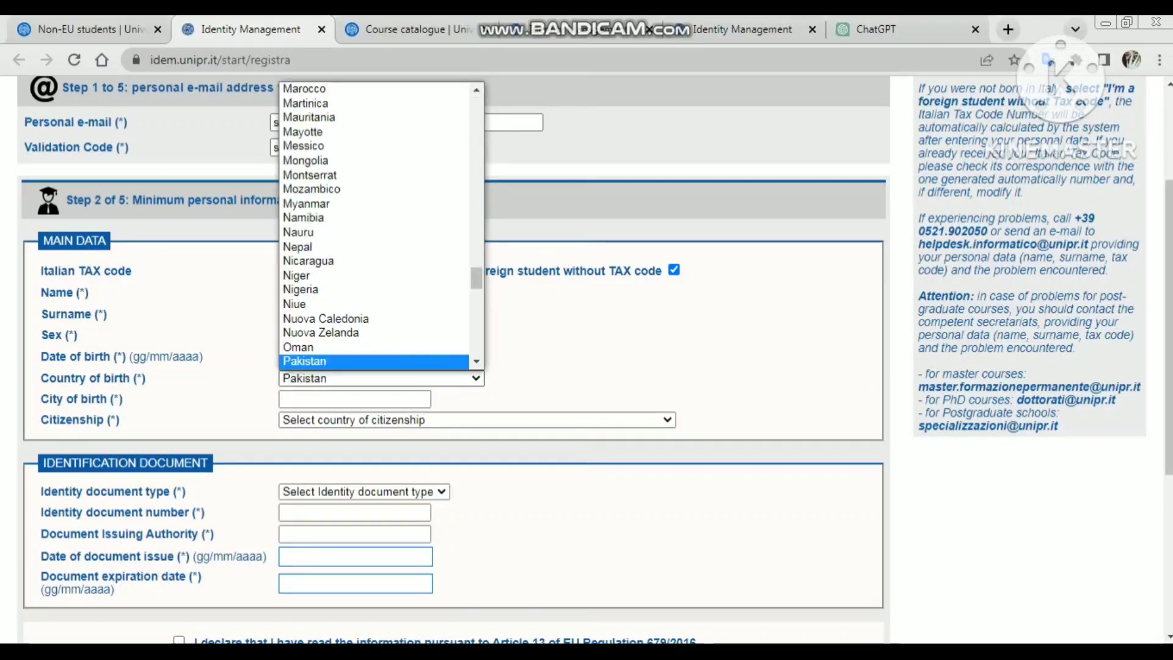
key(Return)
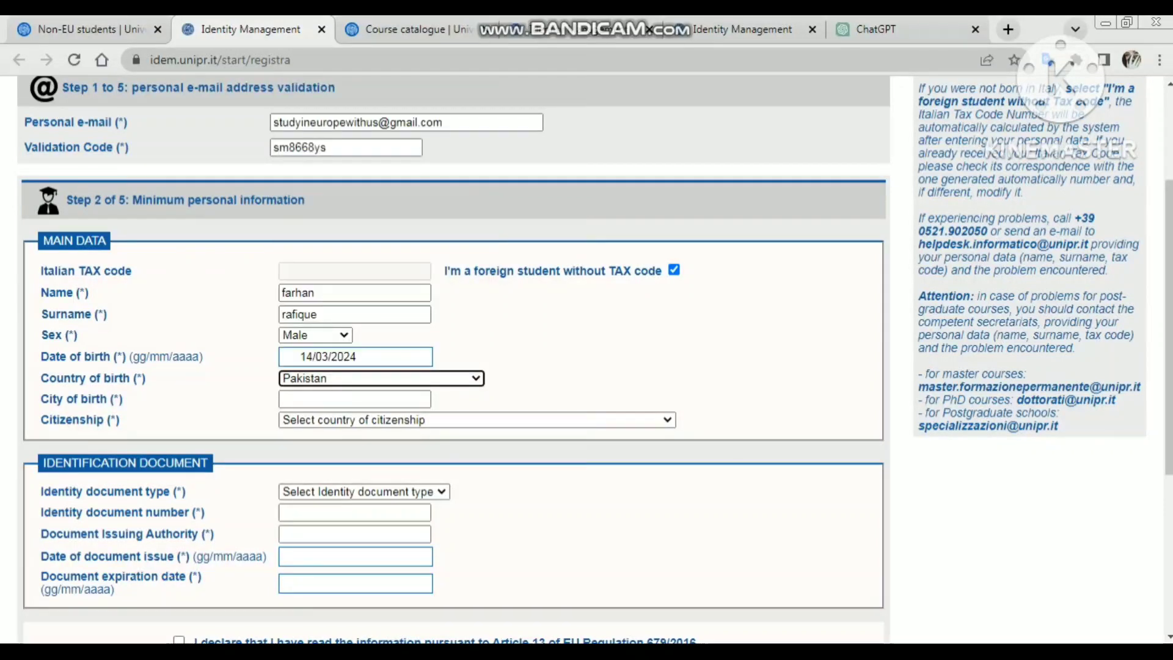
click(354, 398)
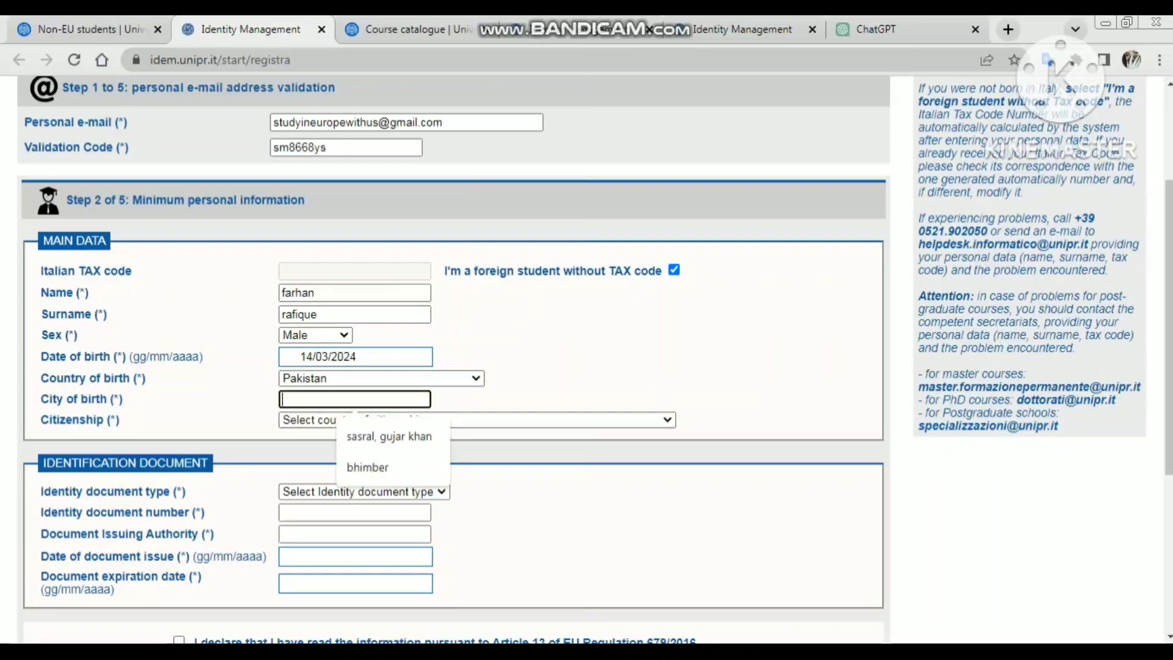
key(Down)
key(Down)
key(Return)
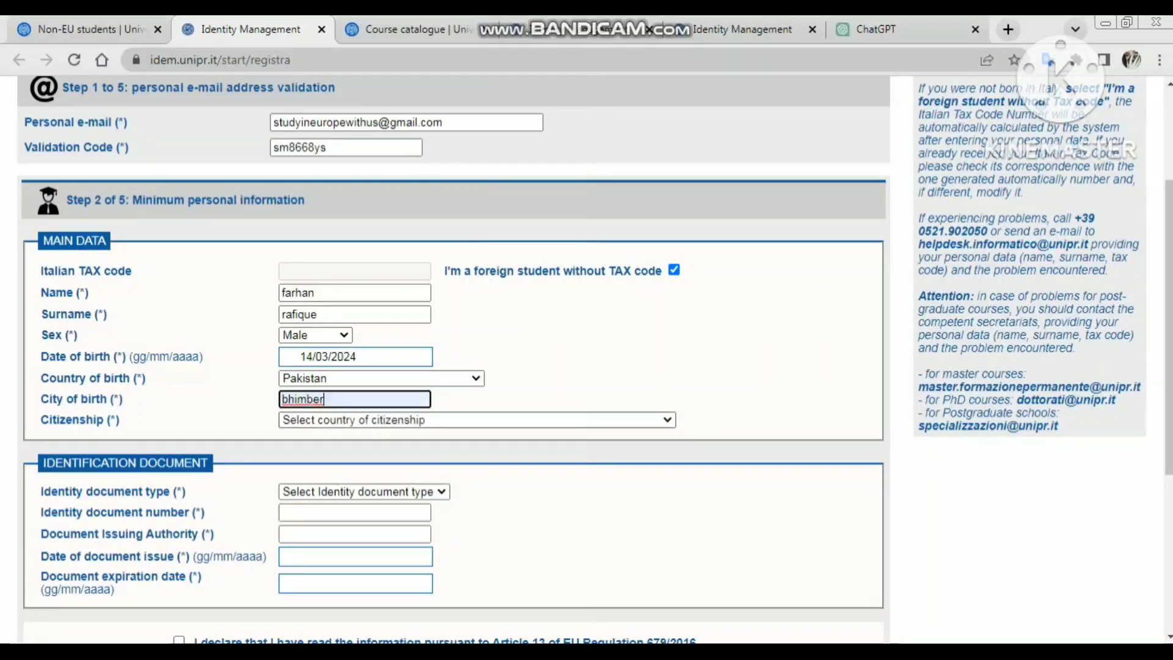
key(Tab)
key(alt+Down)
text(pak)
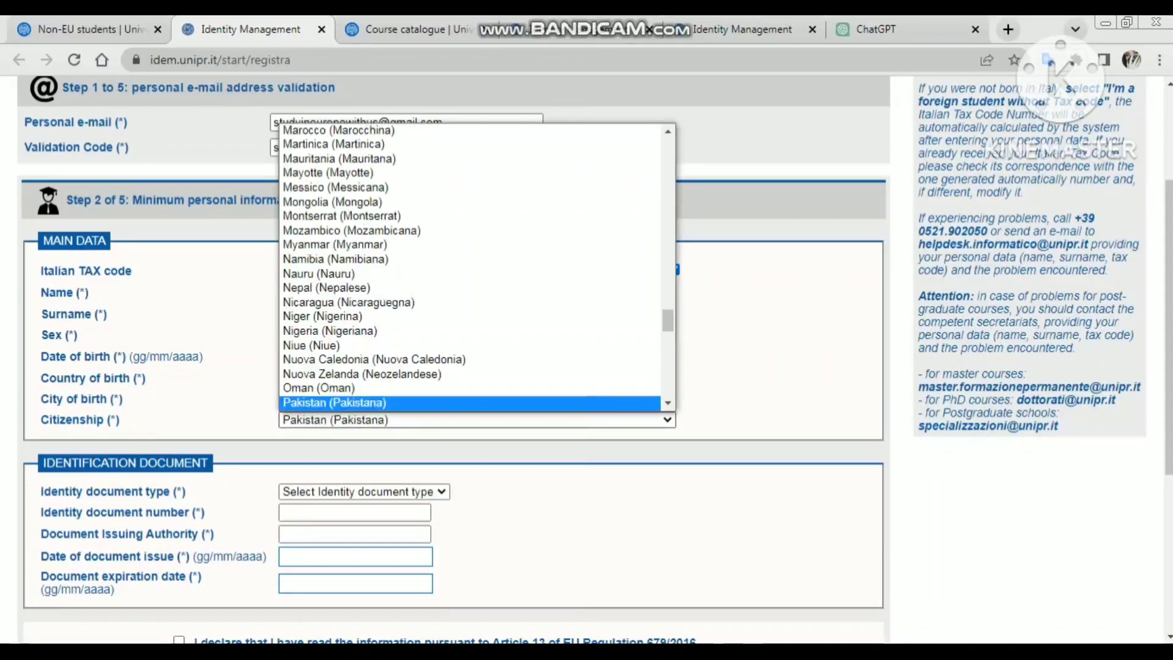
key(Up)
key(Up)
key(Down)
key(Down)
key(Return)
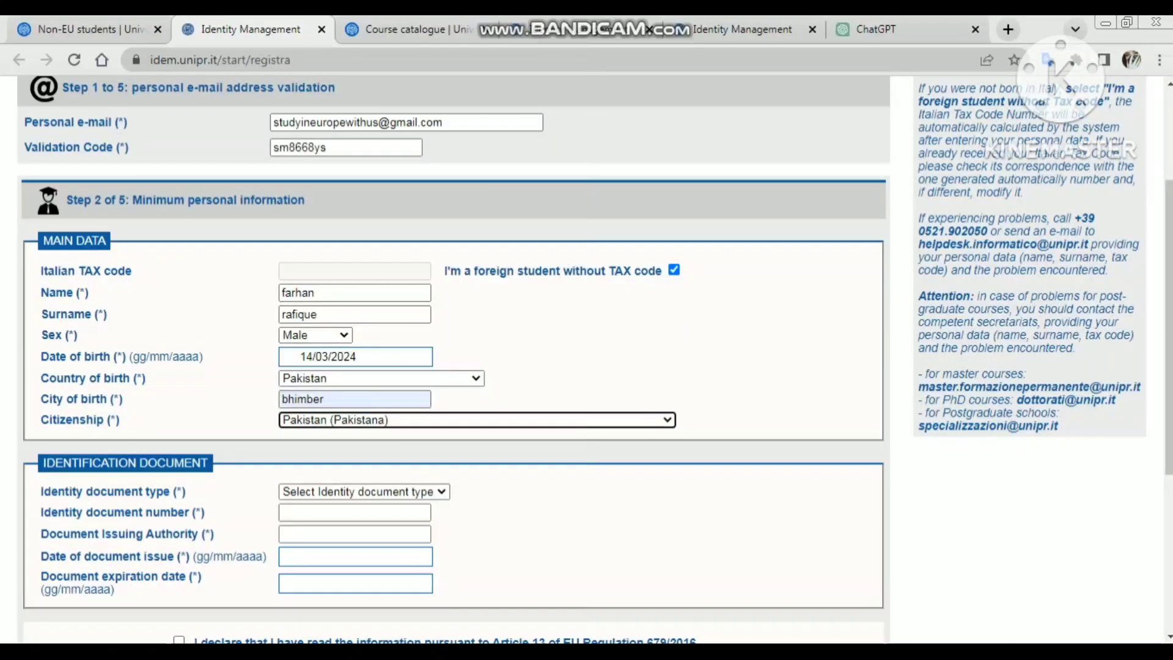
Choose Passport as the identity document and enter its number and issuing authority.
scroll(26, 635, down, 3)
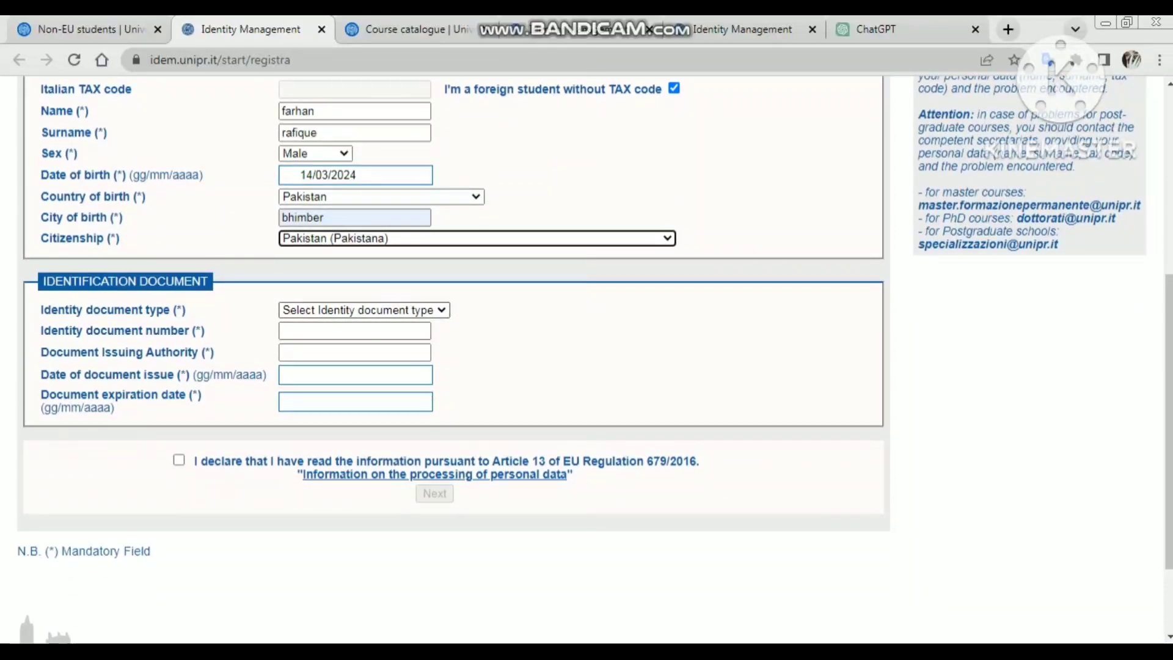
key(Tab)
key(alt+Down)
key(Down)
key(Down)
key(Return)
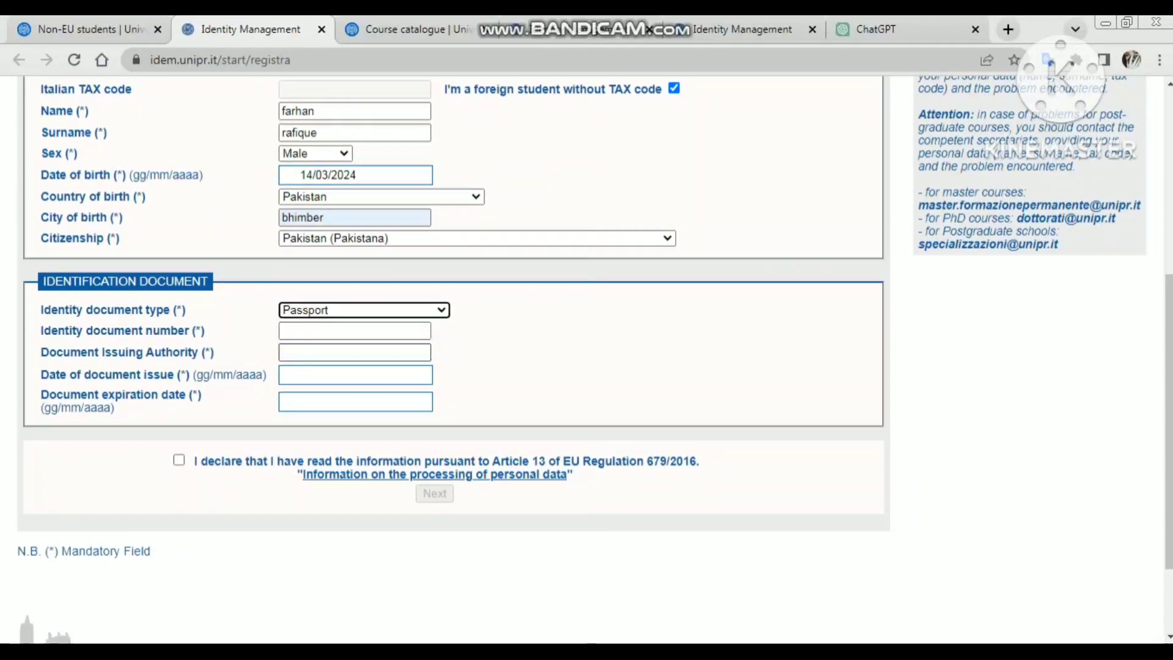
key(Tab)
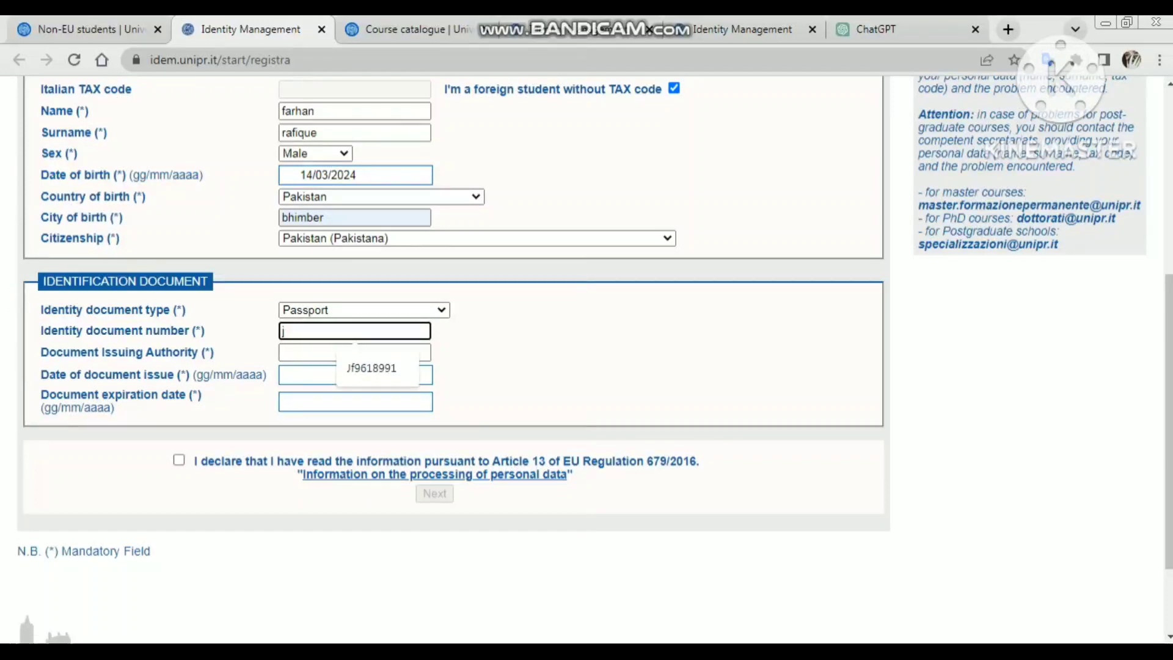
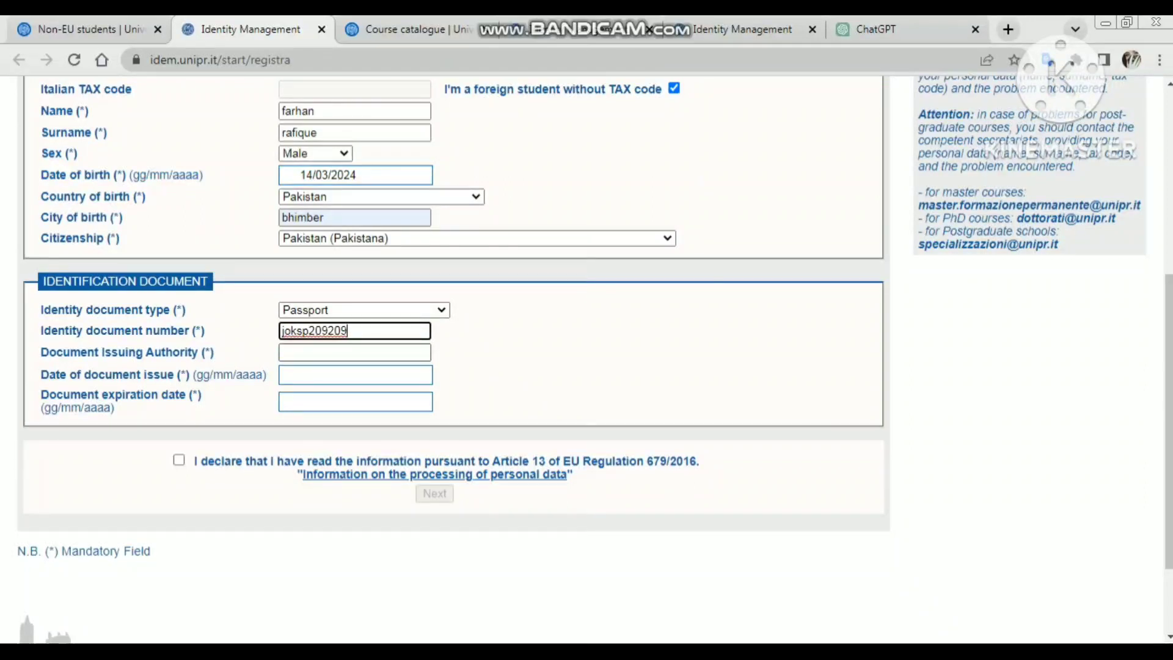
click(354, 353)
key(Down)
key(Return)
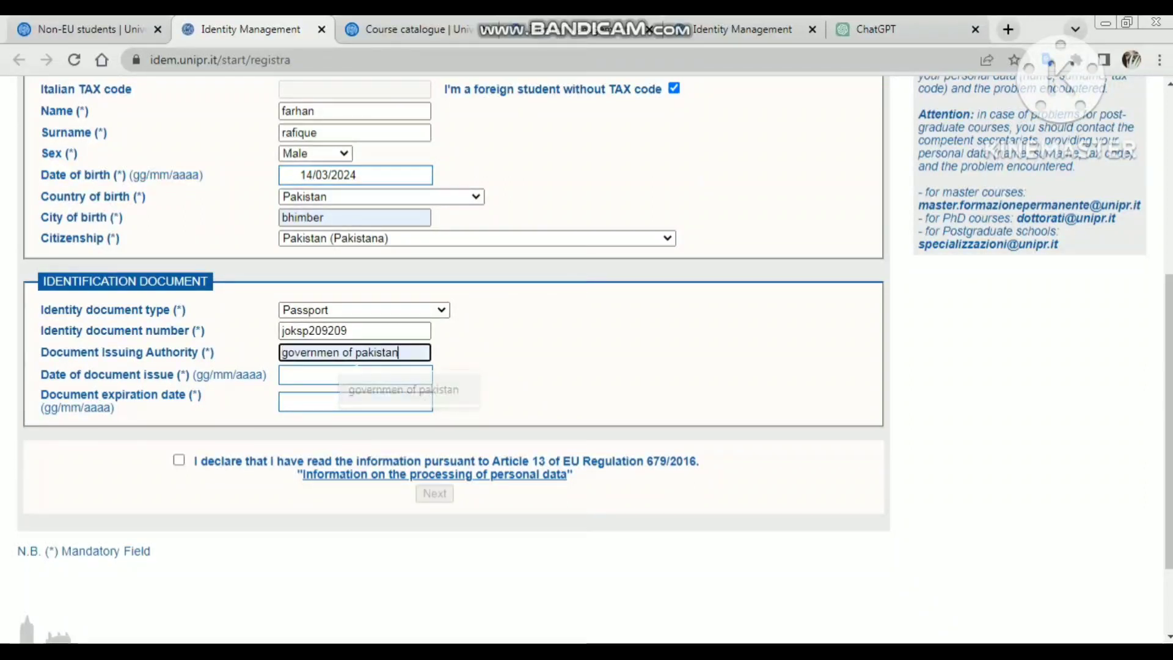
click(339, 352)
text(t)
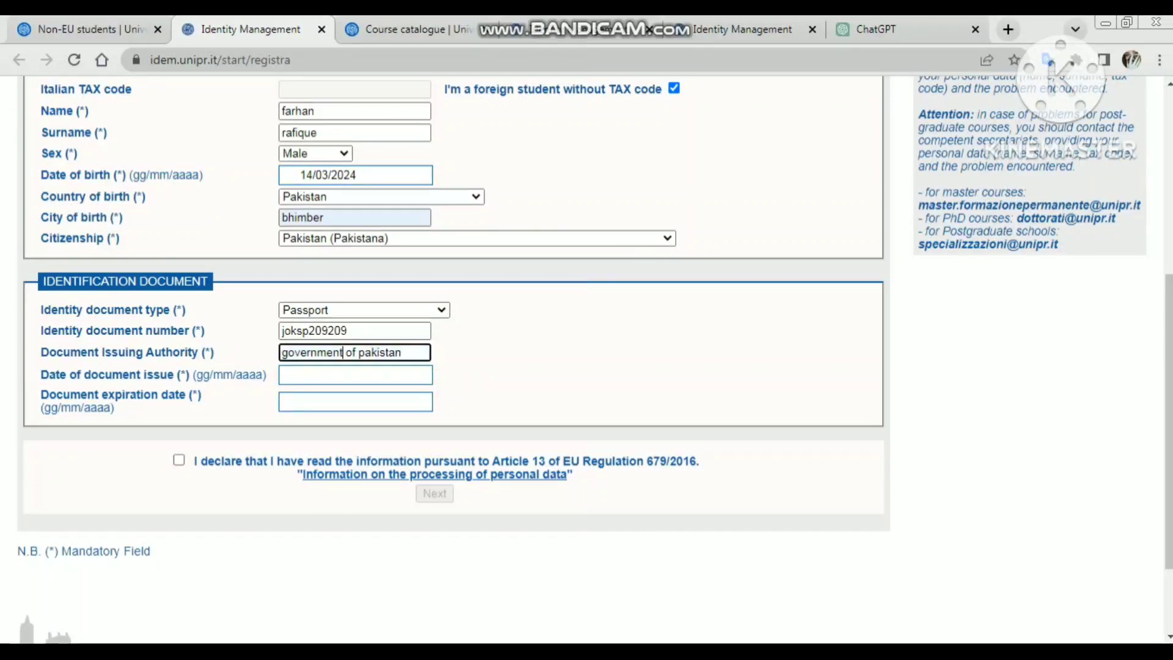
Set issue date 12/03/2024 and expiry 20/03/2024, and accept the data-processing declaration.
key(Tab)
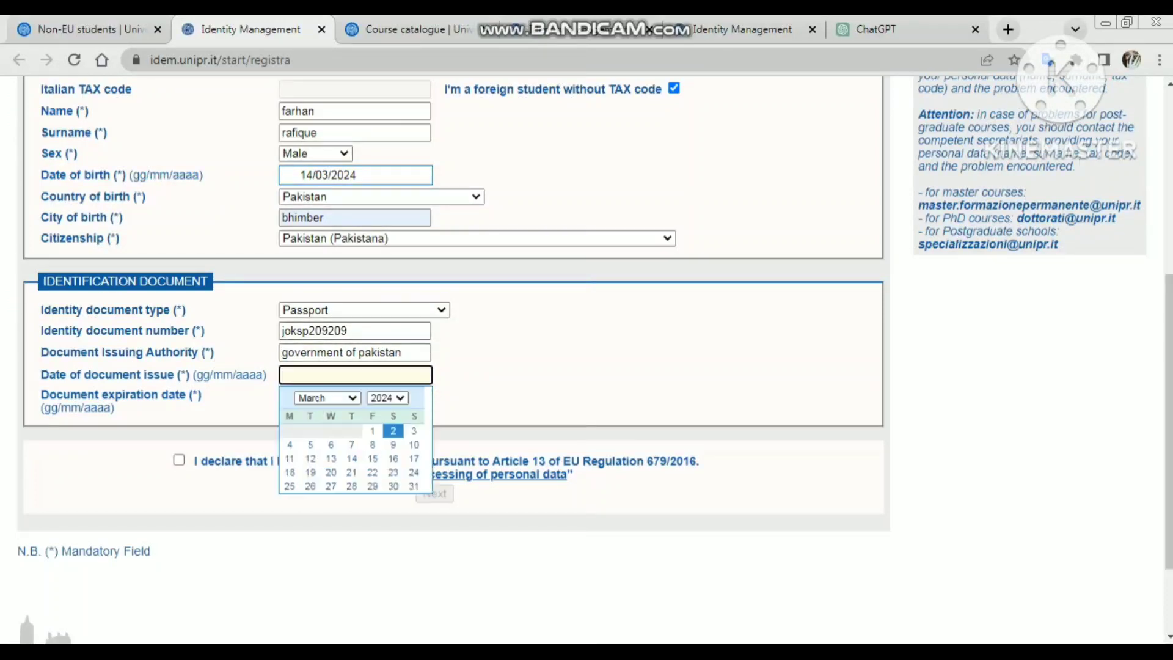
click(309, 458)
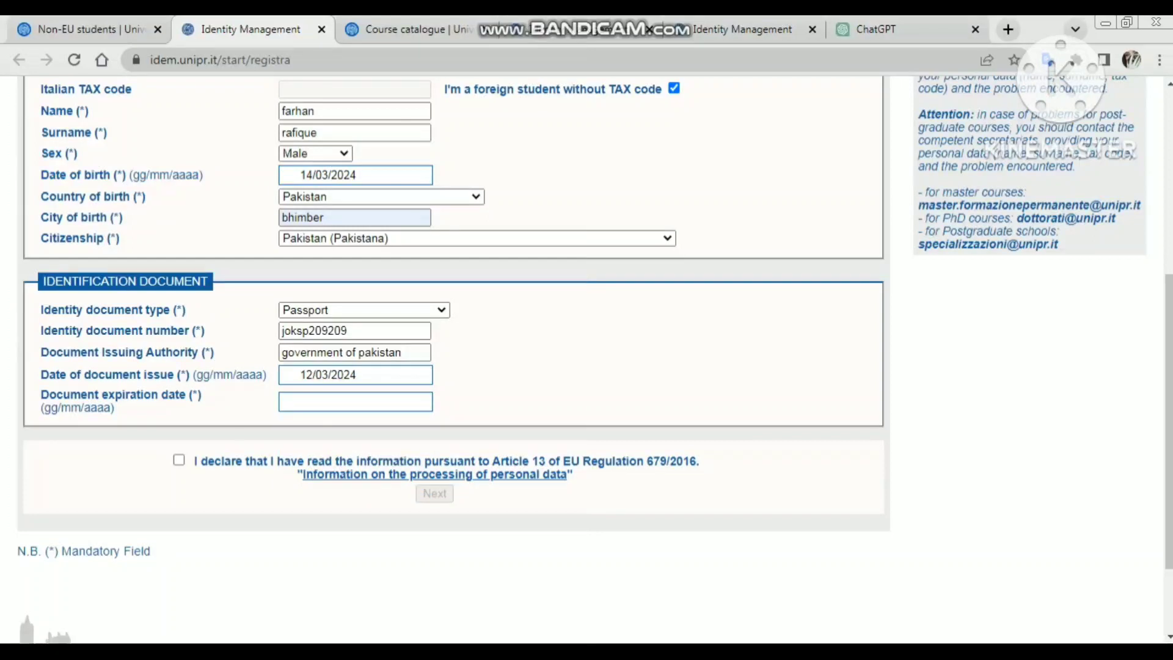
key(Tab)
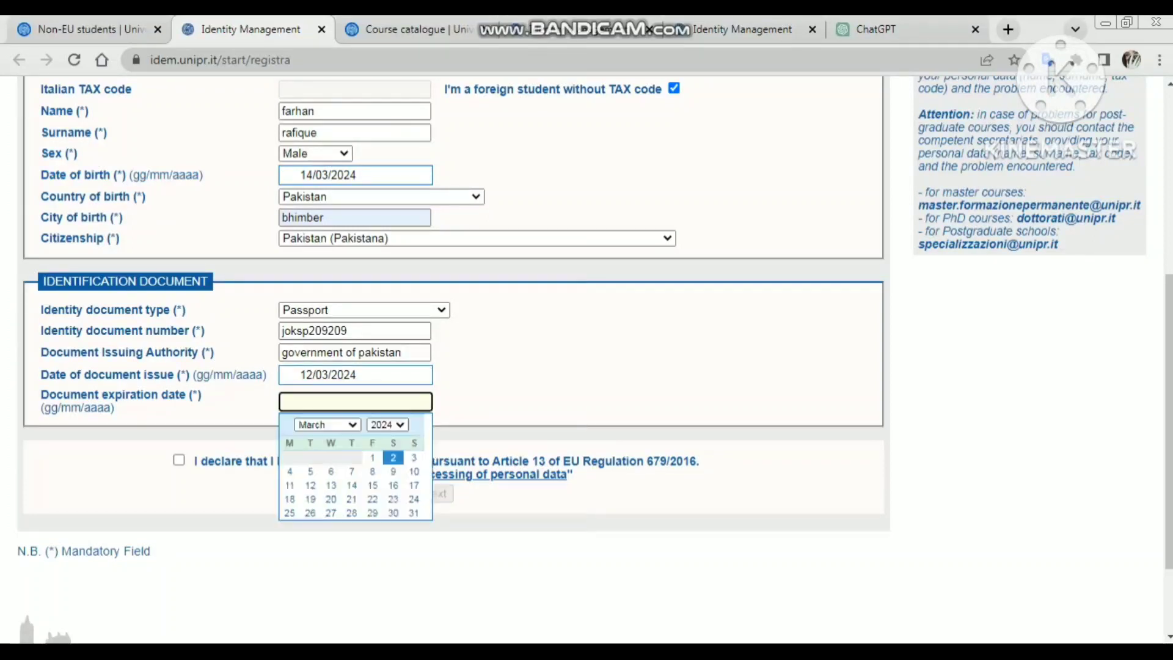
click(331, 499)
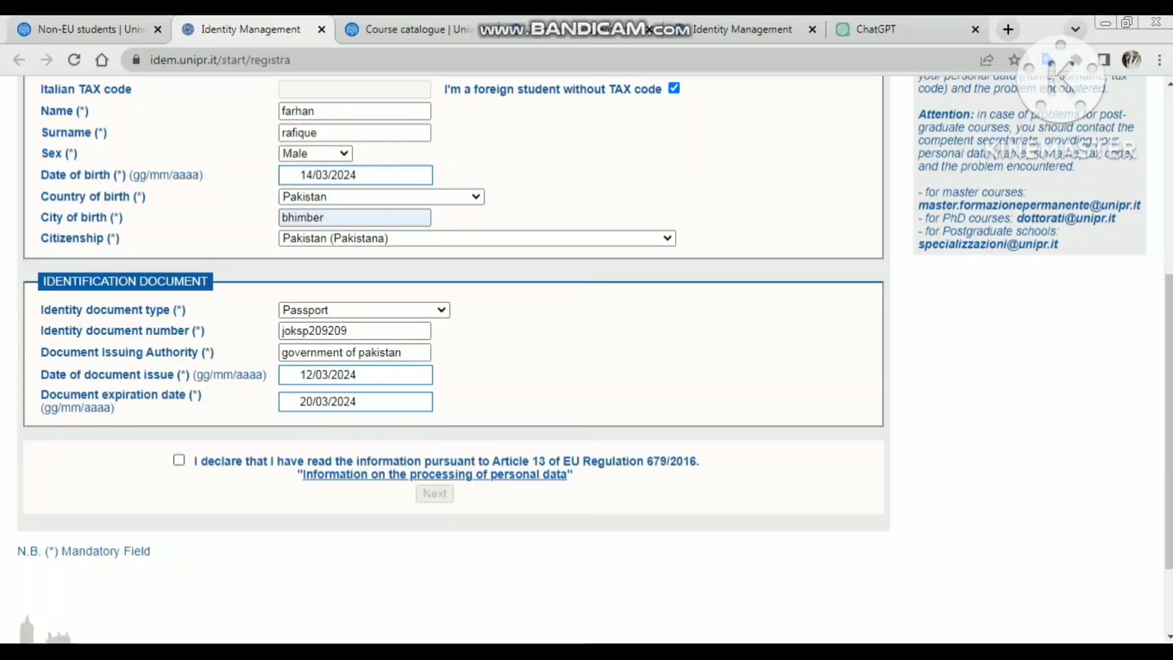
click(179, 460)
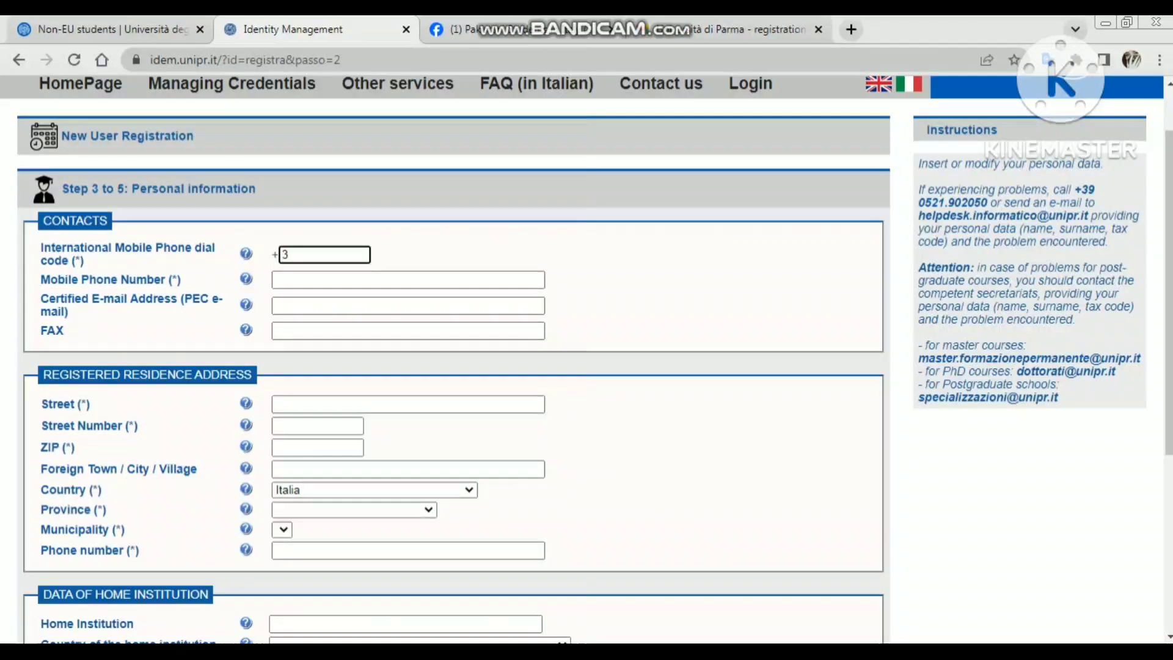
Enter dial code +92 and the applicant's mobile phone number in Step 3.
text(92)
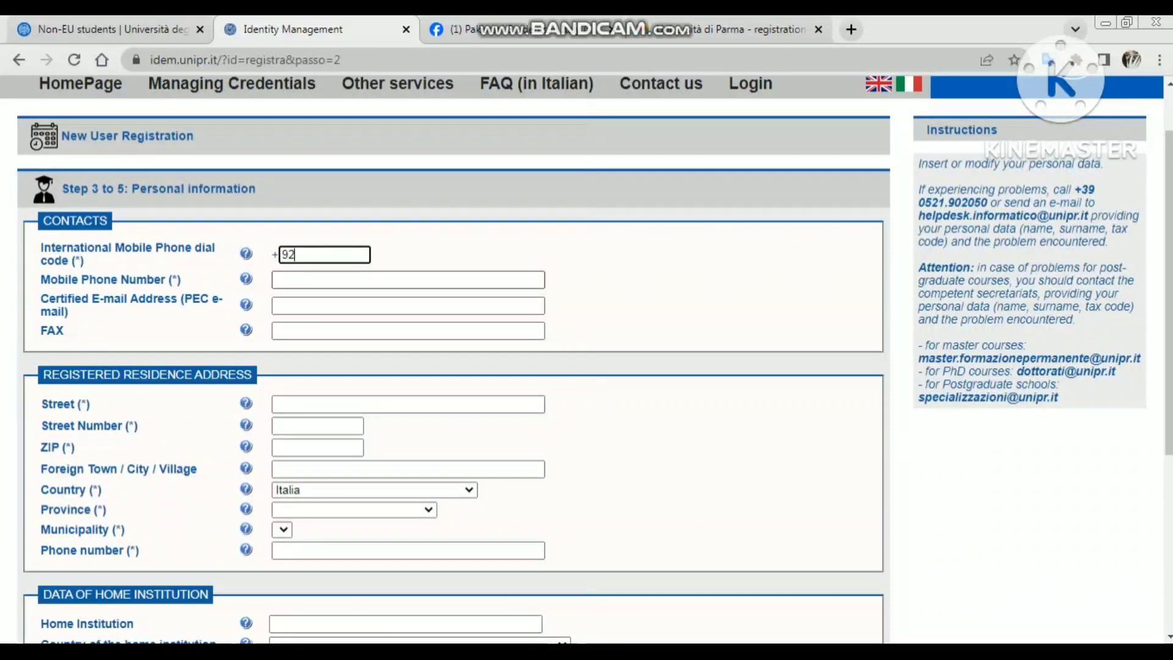
click(408, 279)
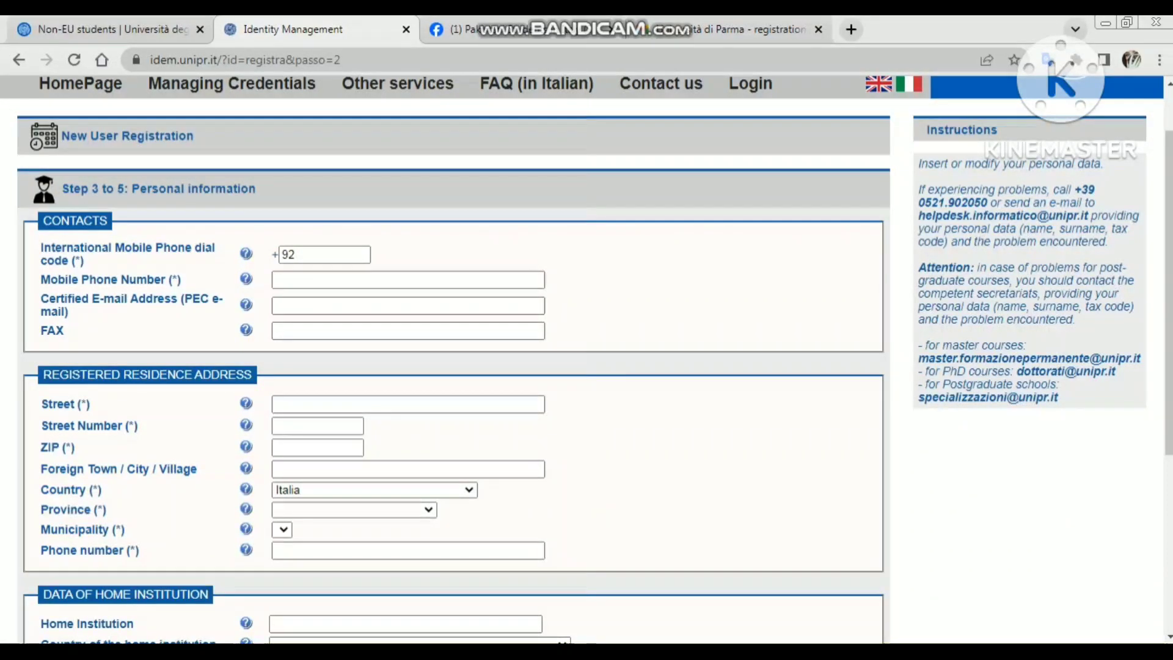
click(407, 279)
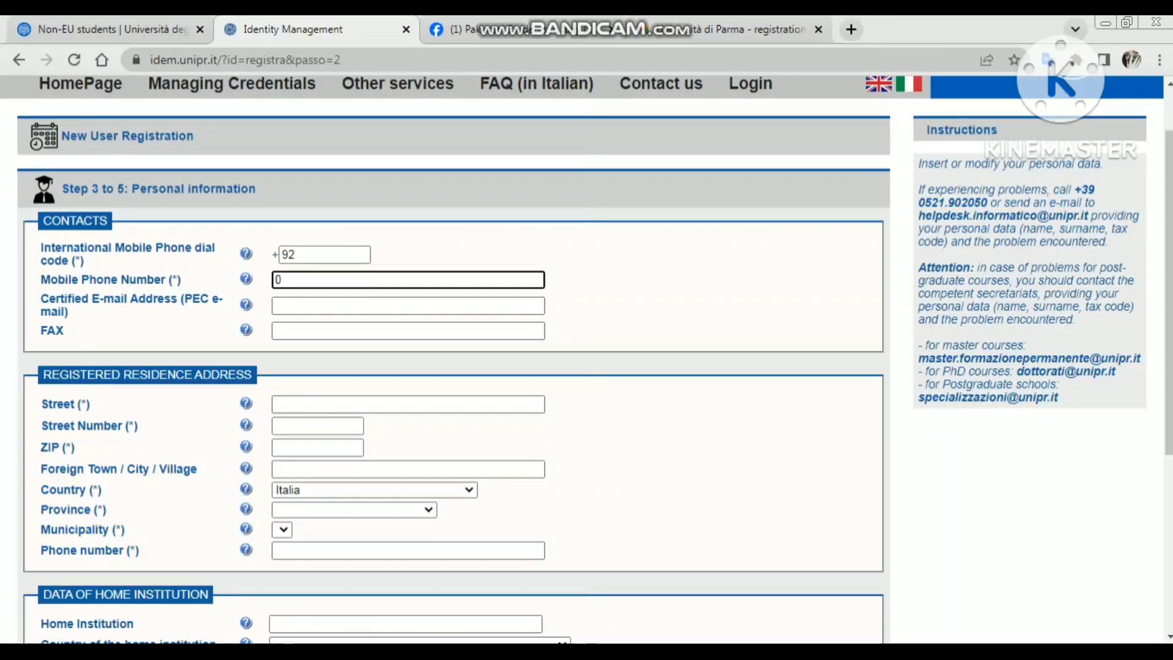
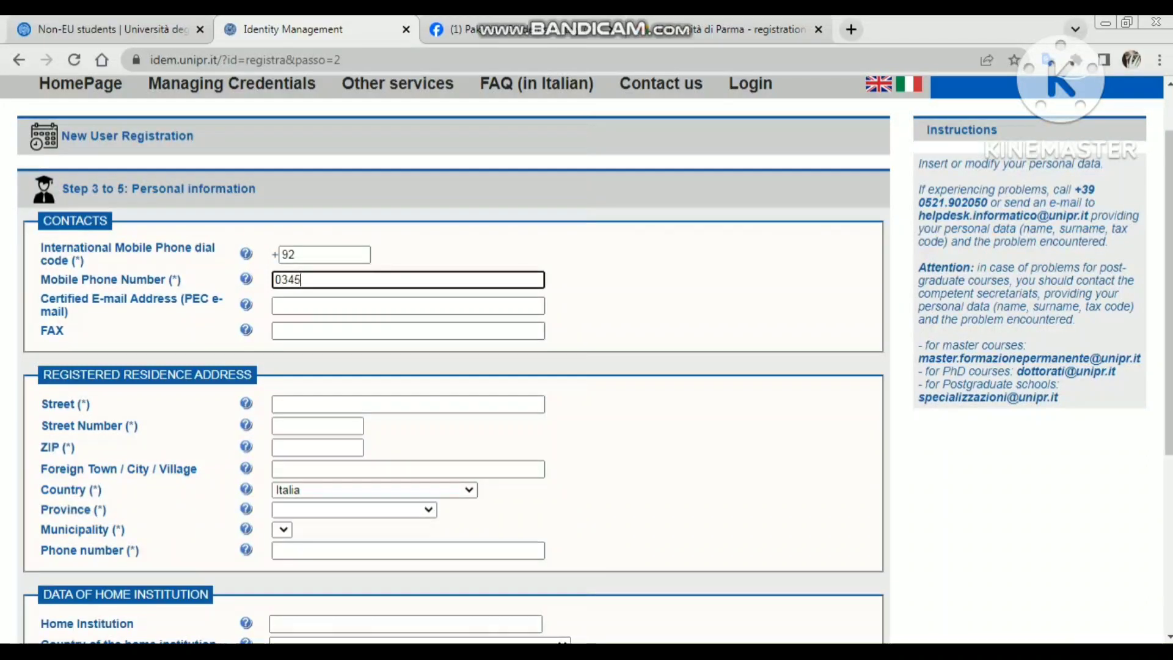
click(276, 306)
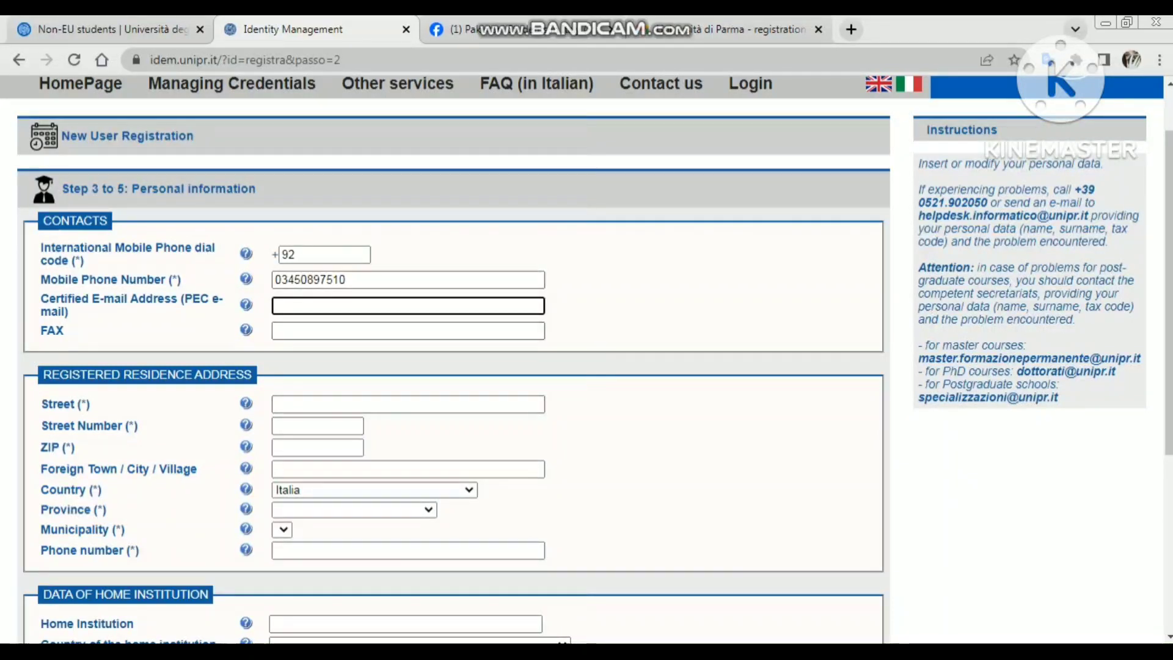
Fill in the residence street, ZIP code and foreign town of the residence address.
click(408, 404)
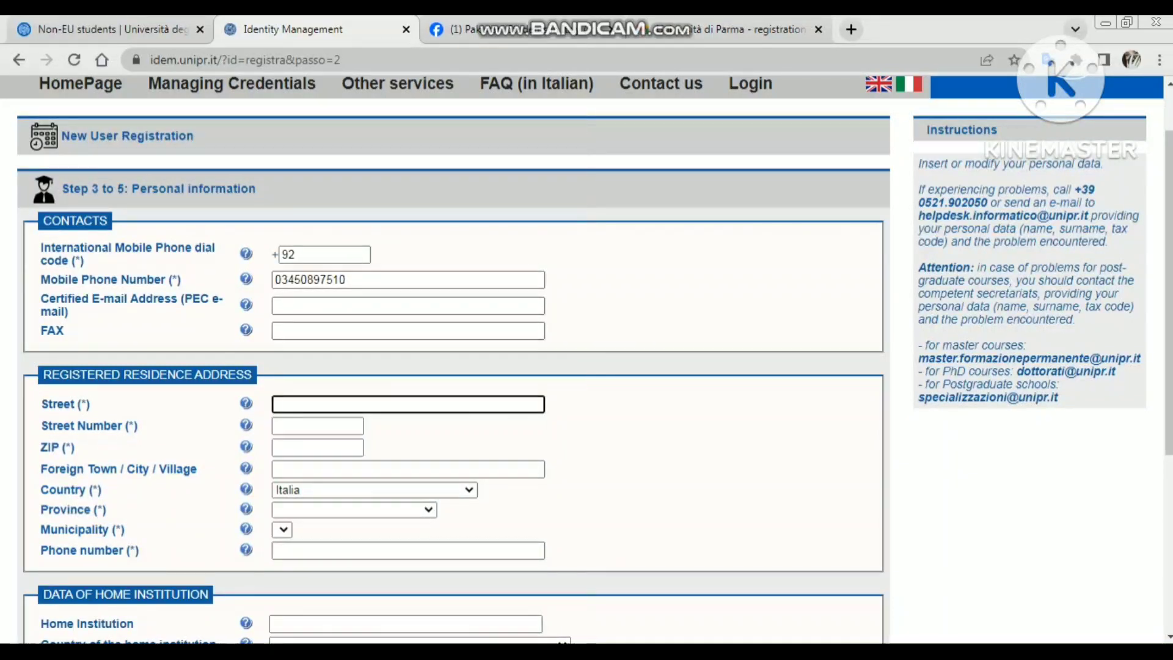
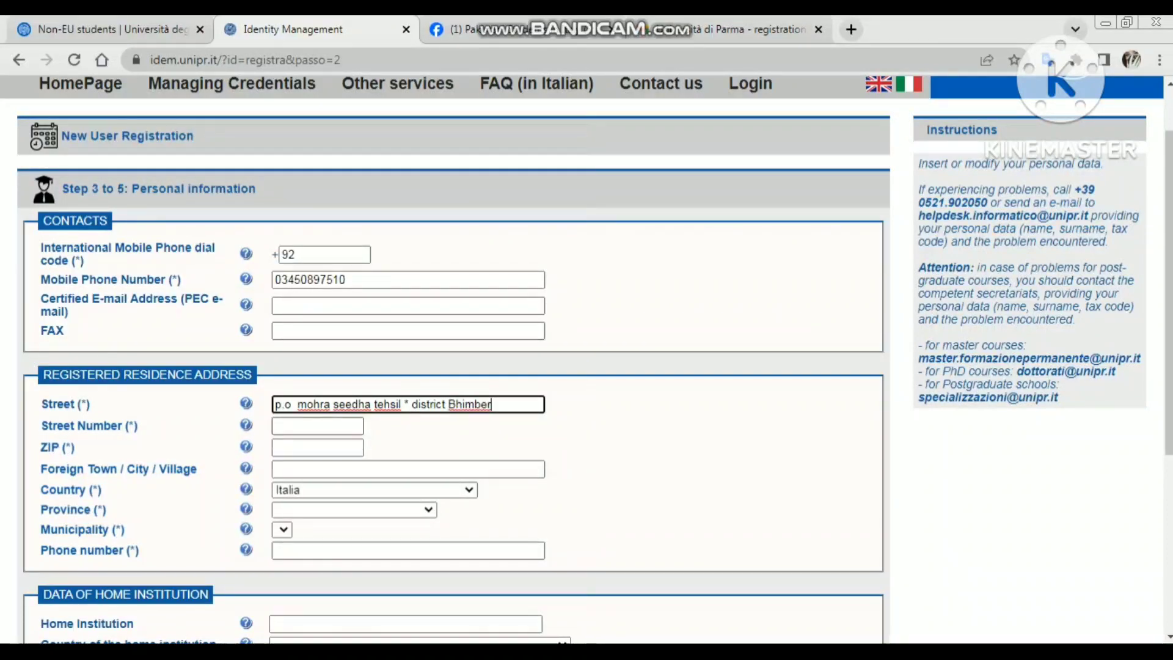
click(317, 426)
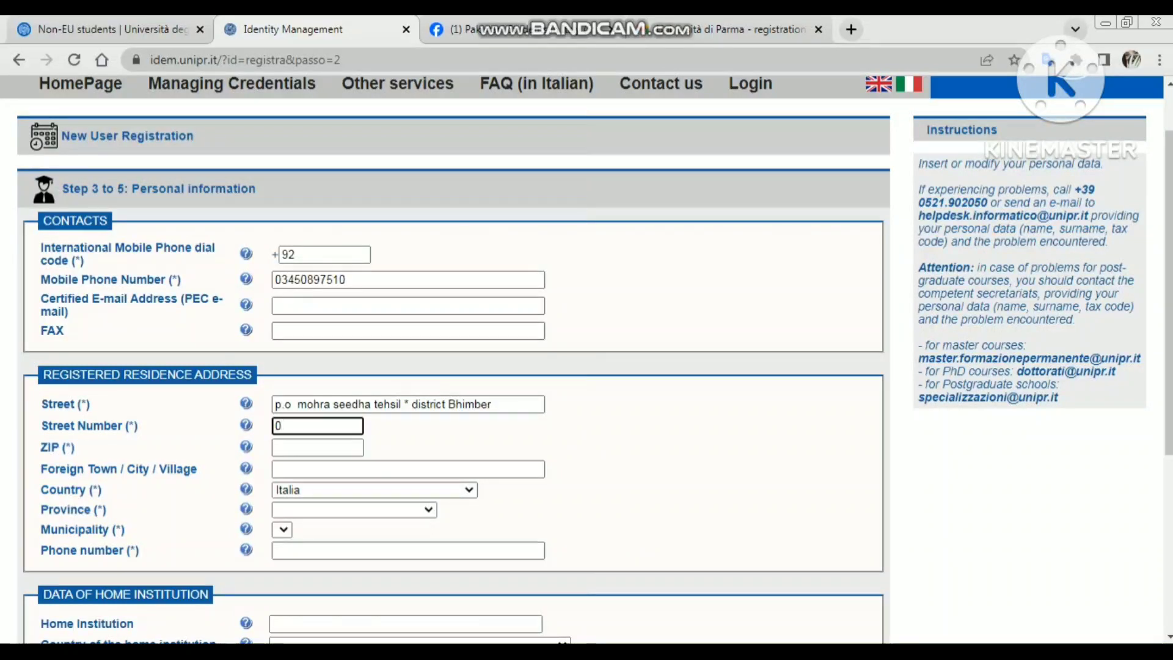
click(317, 447)
text(18)
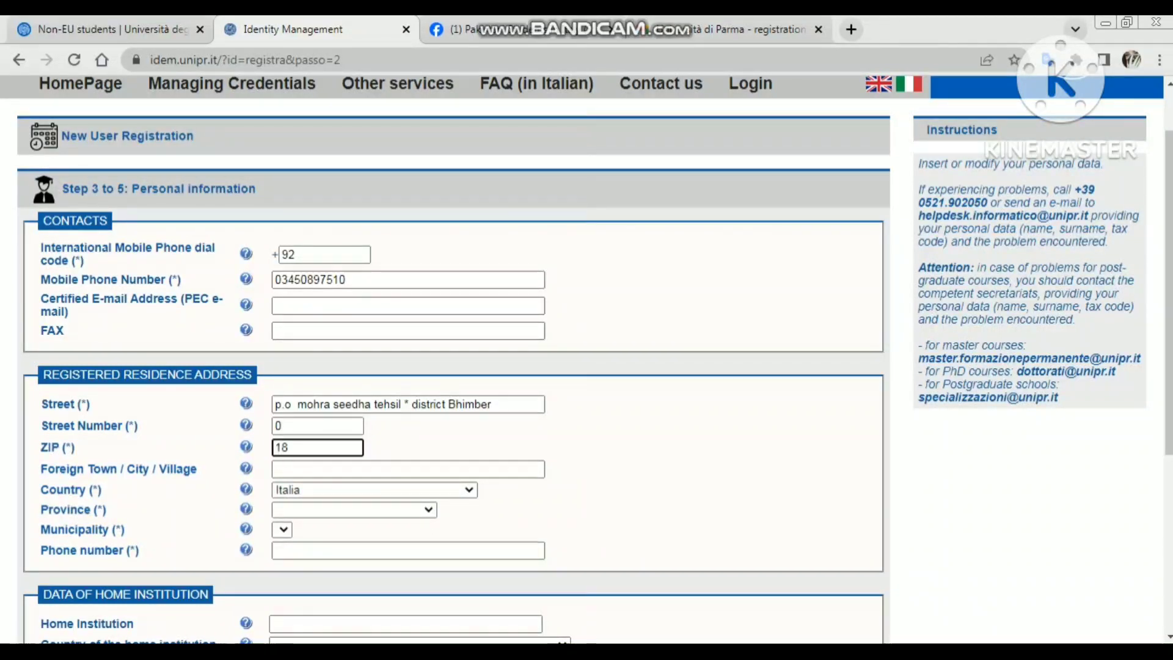
text(1204)
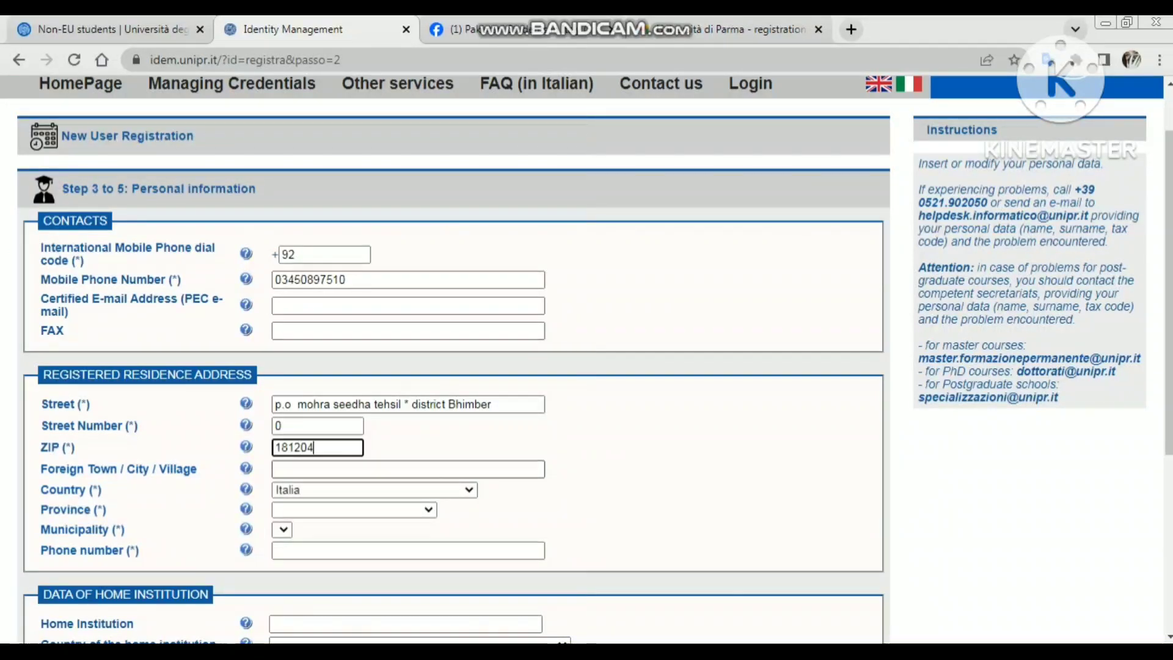
click(408, 469)
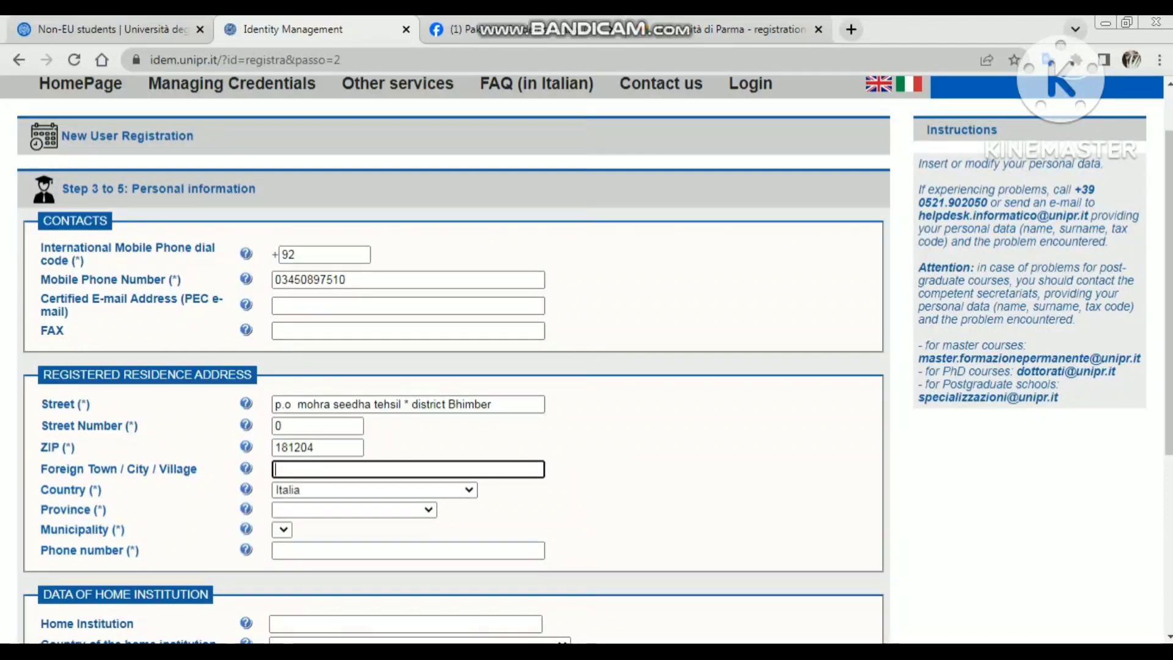
text(imber)
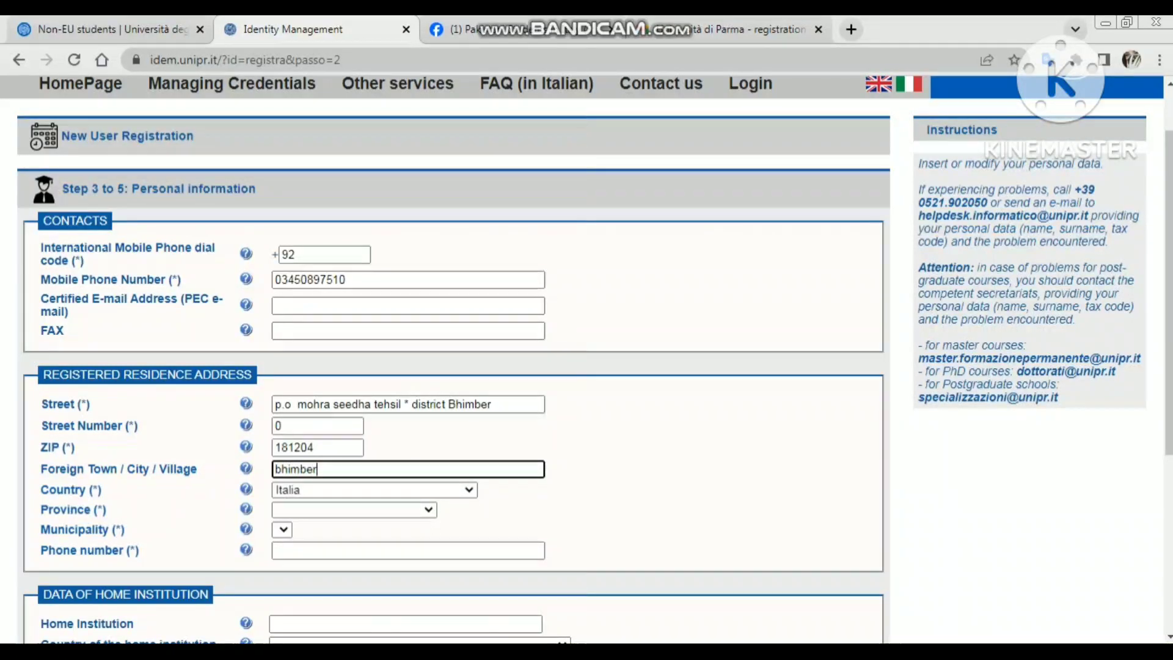
Set the residence country to Pakistan.
key(Tab)
key(alt+Down)
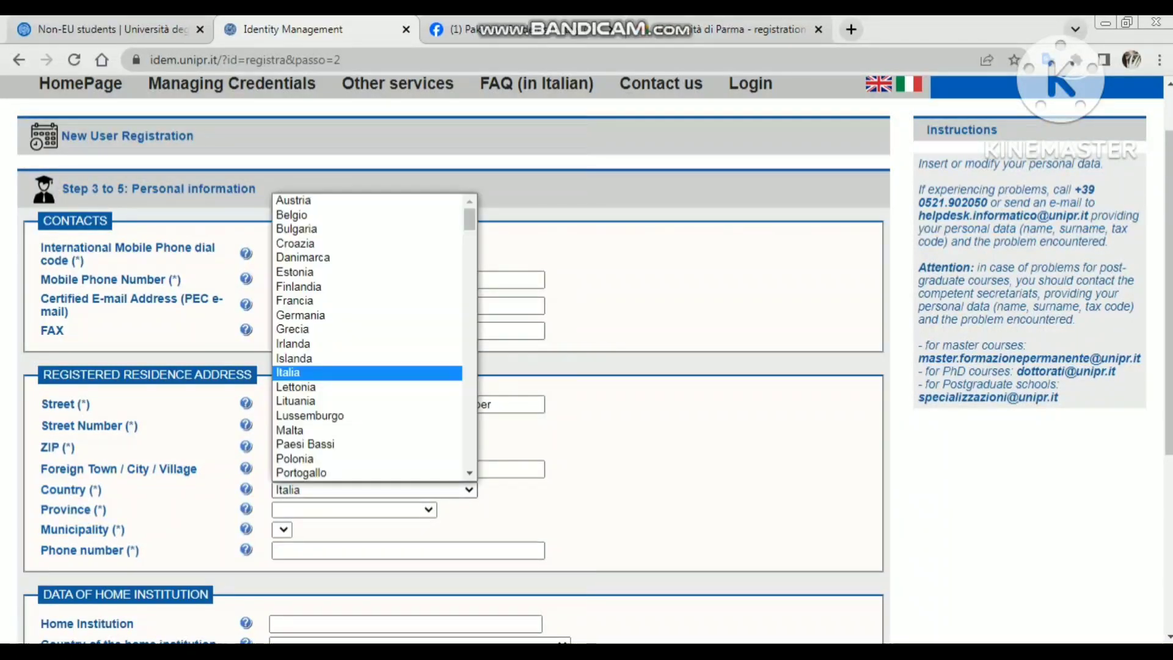
text(pak)
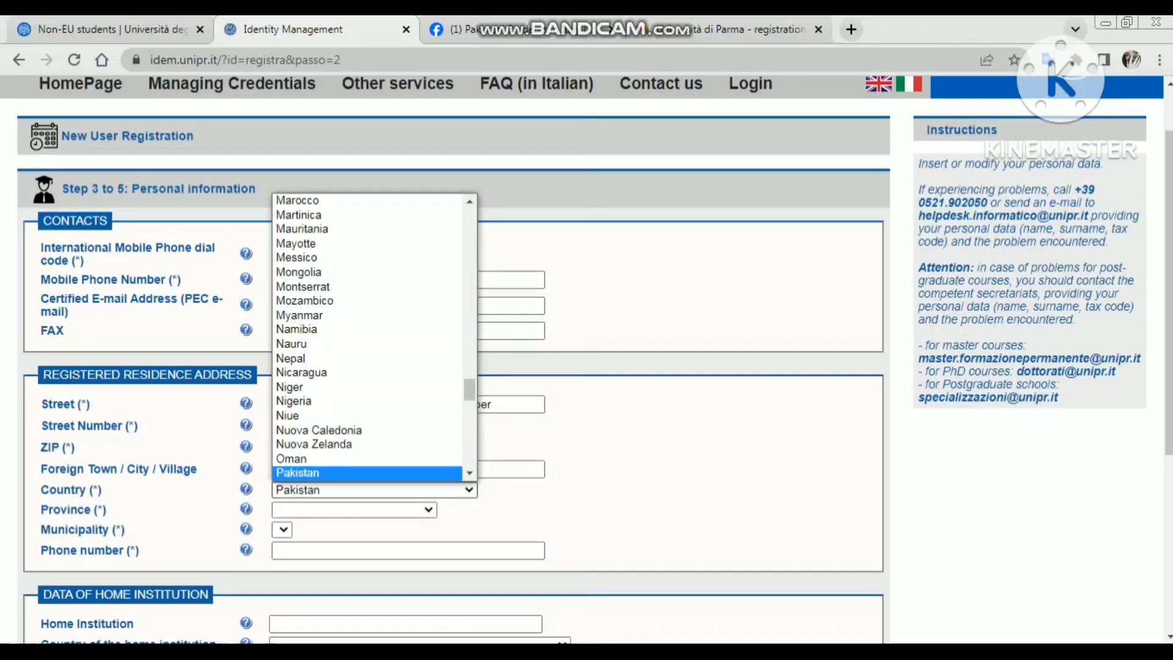
key(Return)
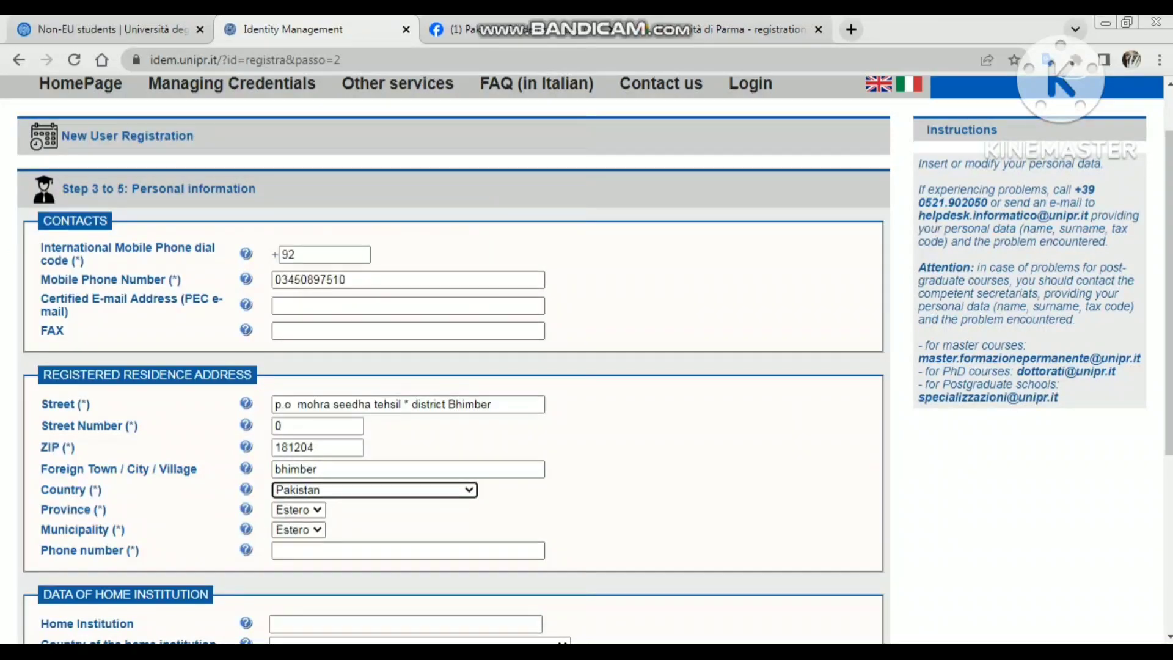
Choose Estero for both the residence Province and Municipality.
key(Tab)
key(alt+Down)
key(Return)
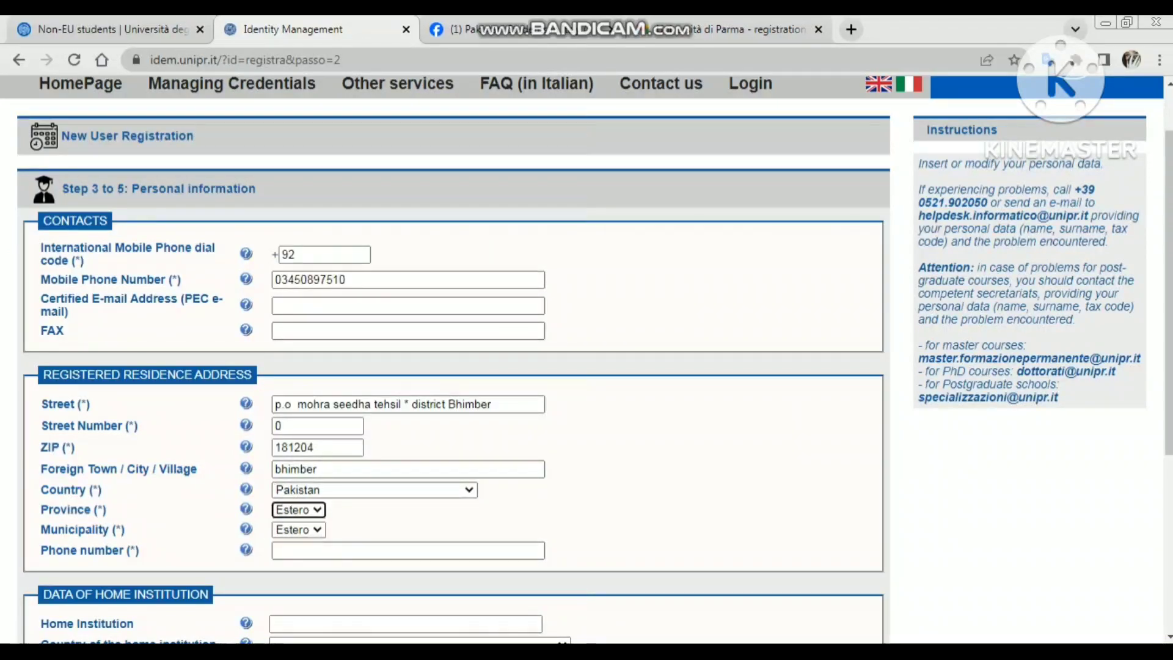
key(Tab)
key(alt+Down)
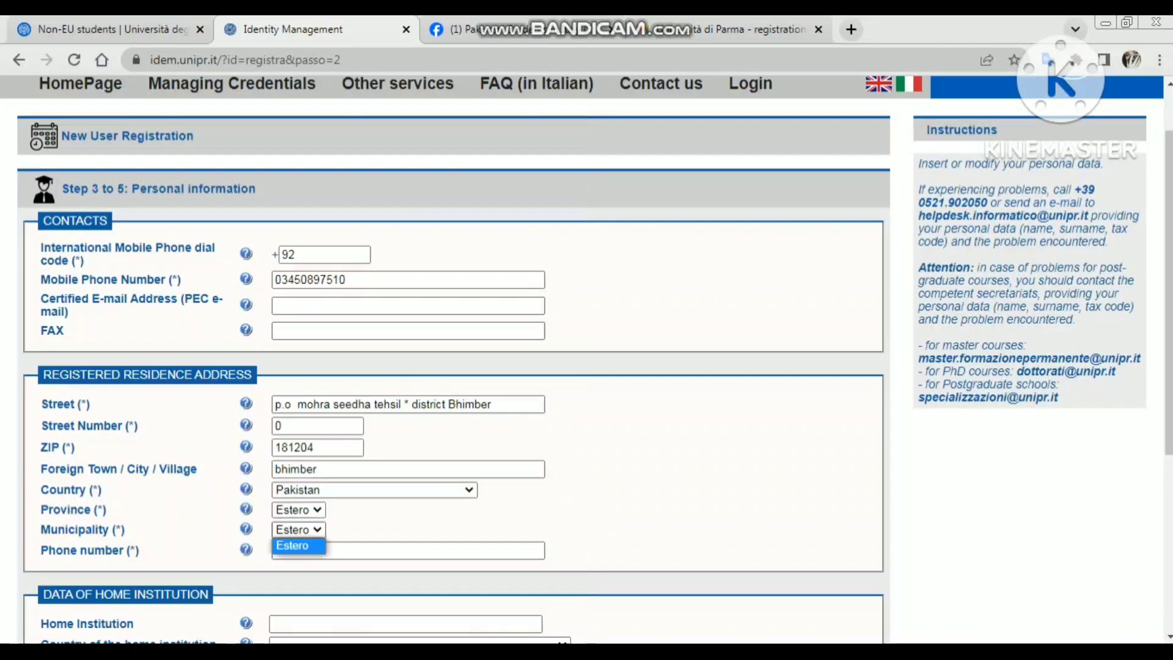
key(Return)
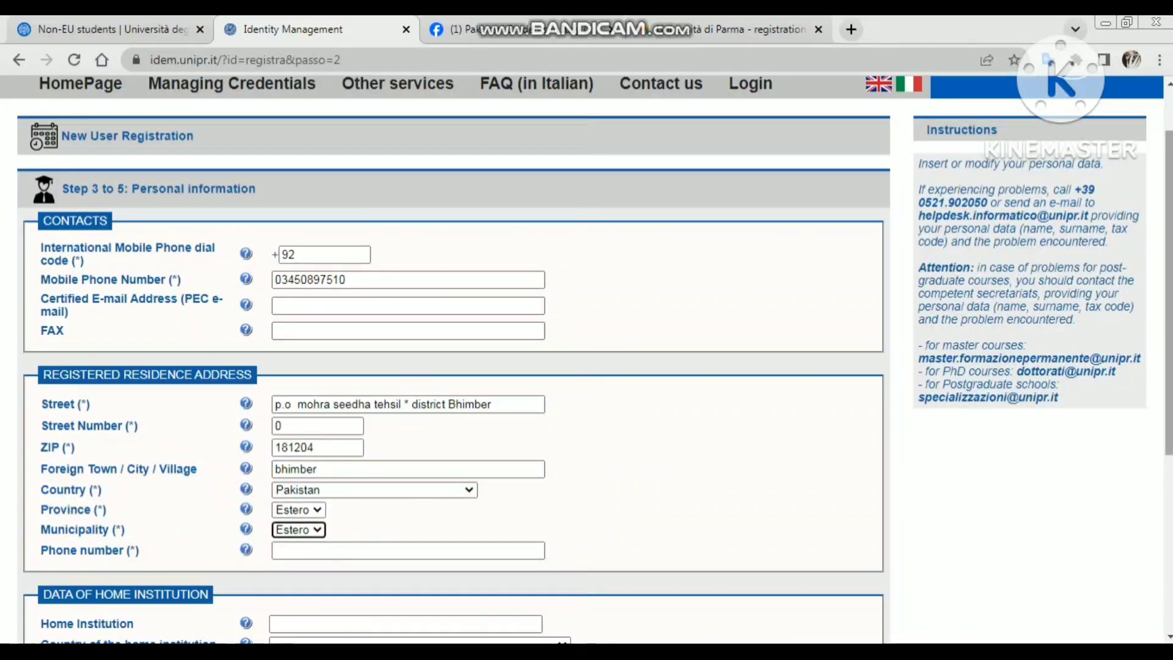
Copy the mobile number and paste it into the residence Phone number field.
scroll(586, 357, down, 2)
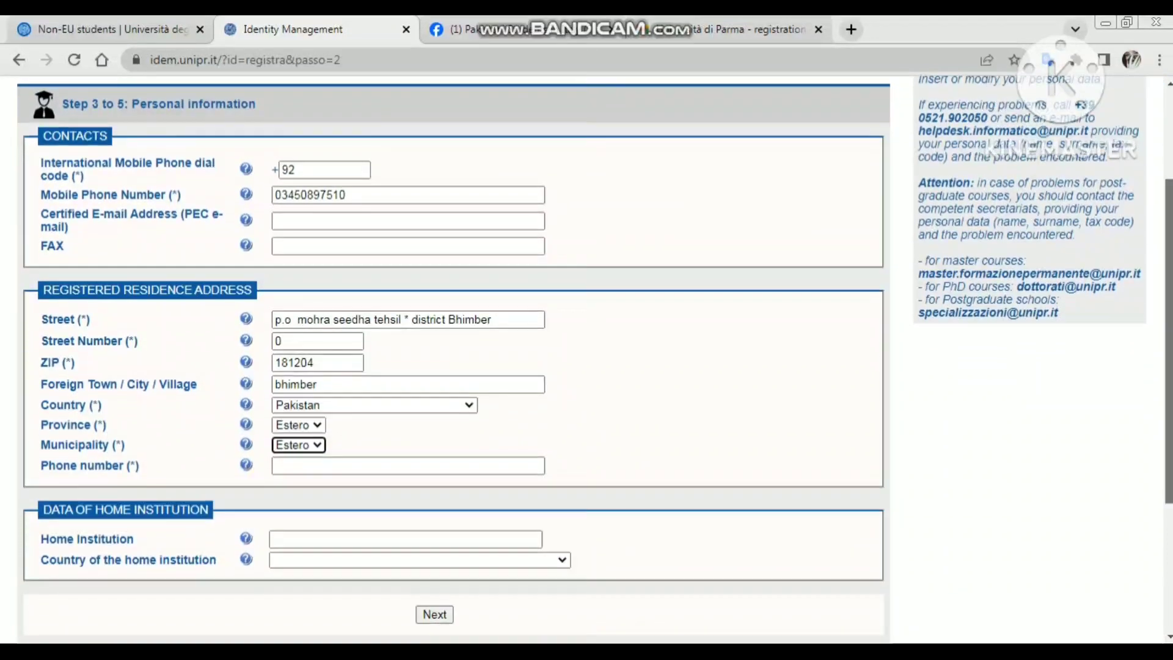
scroll(452, 358, down, 1)
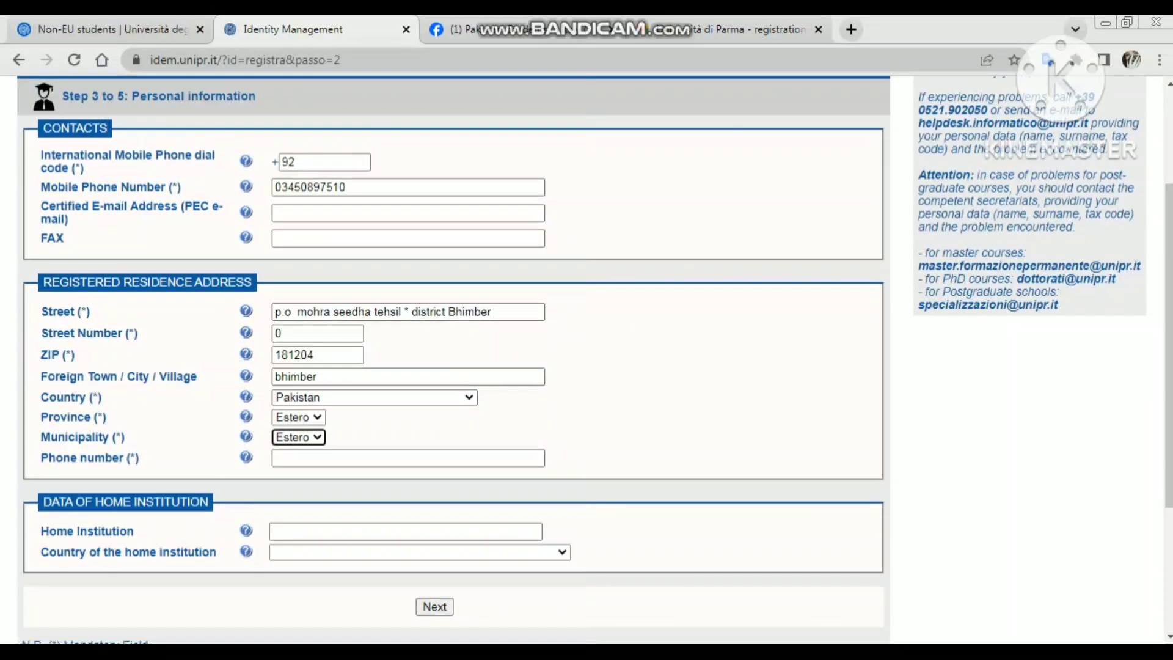
double_click(311, 187)
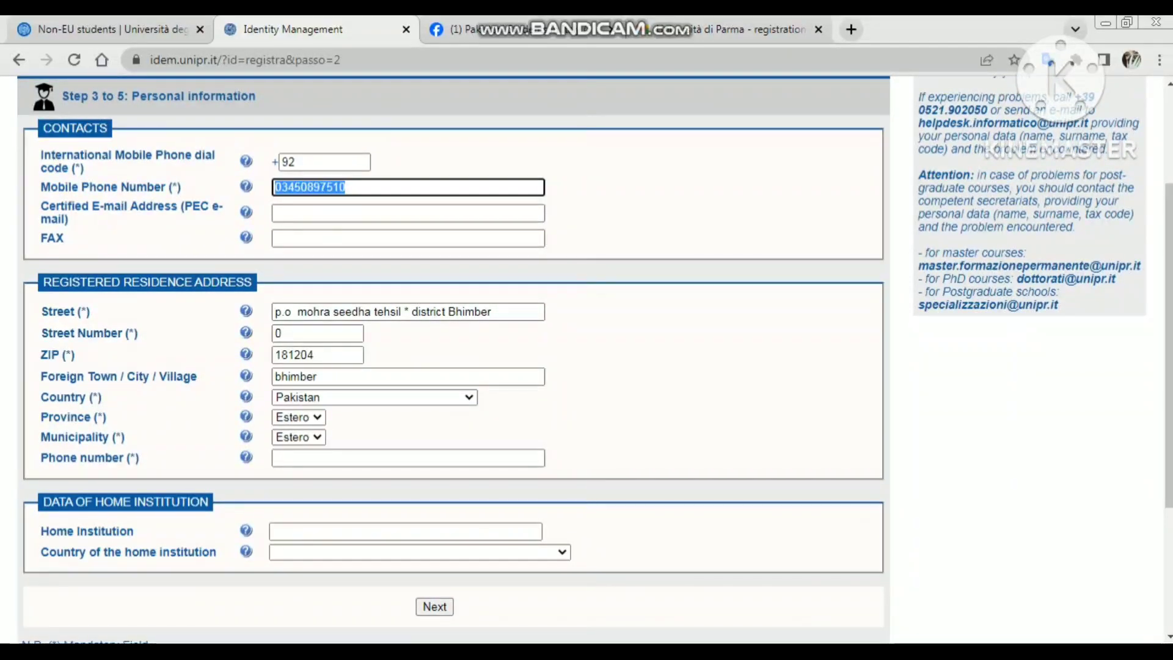
right_click(278, 187)
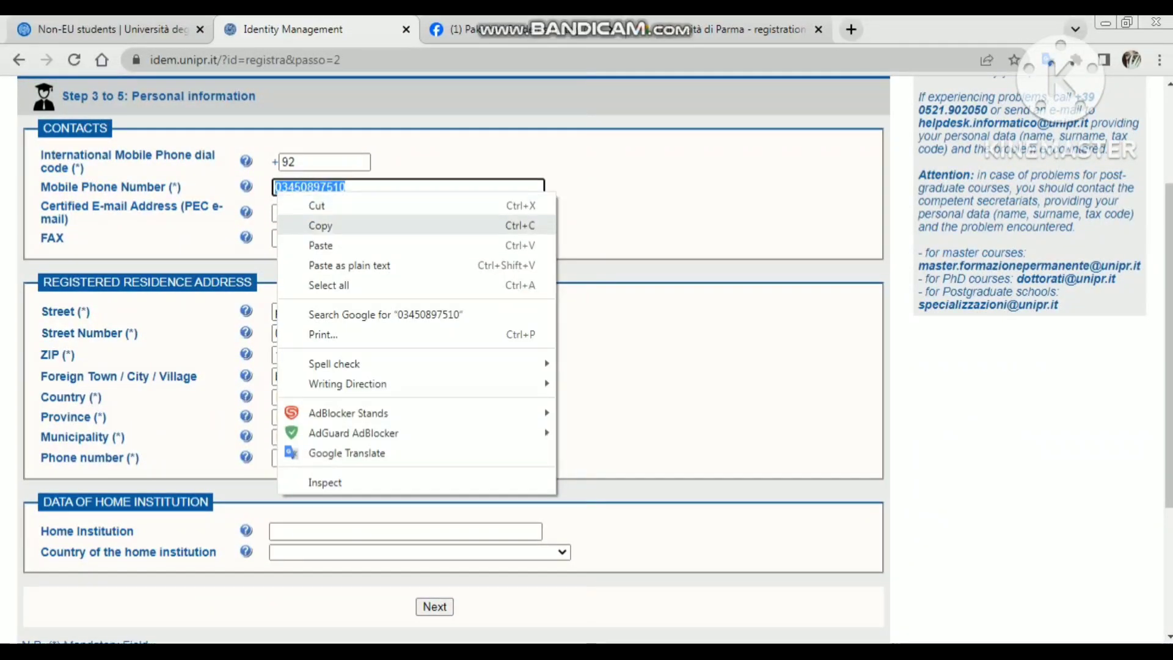
click(318, 223)
click(408, 458)
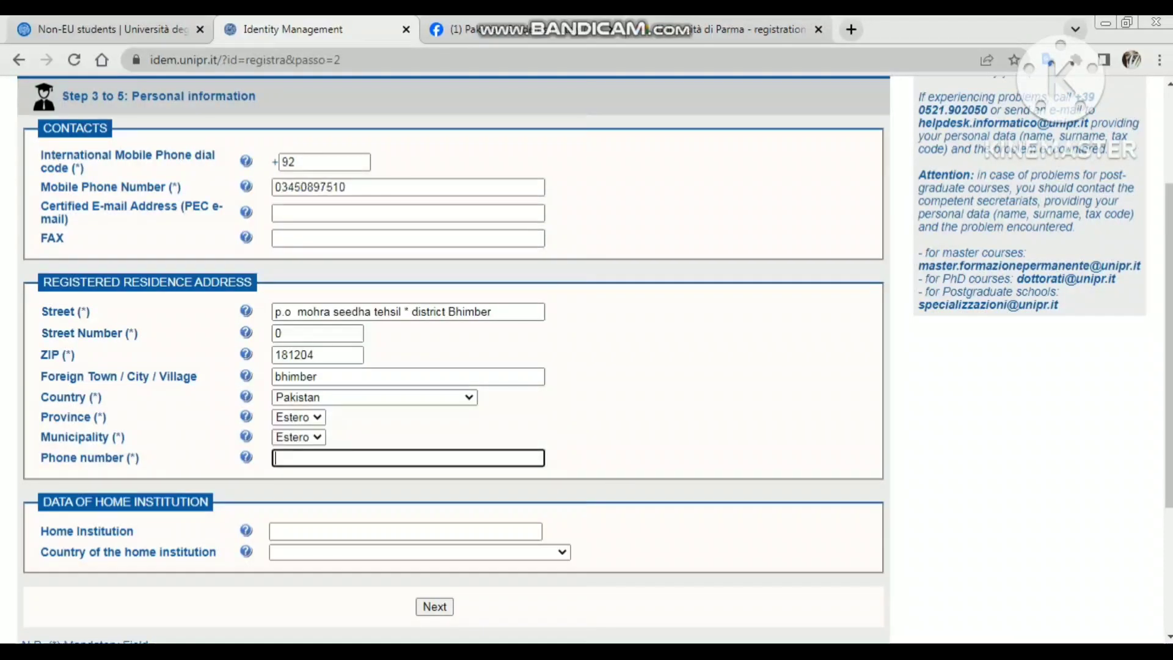
right_click(314, 457)
click(323, 294)
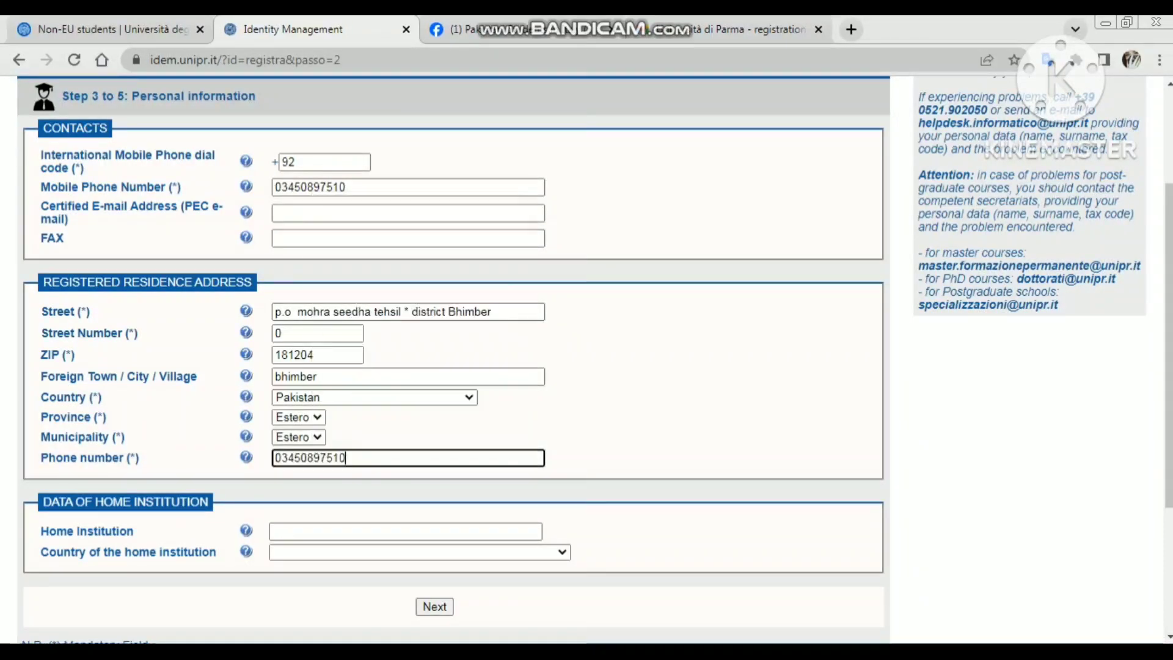
Keep the province as Estero and set Country of the home institution to PAKISTAN.
click(298, 417)
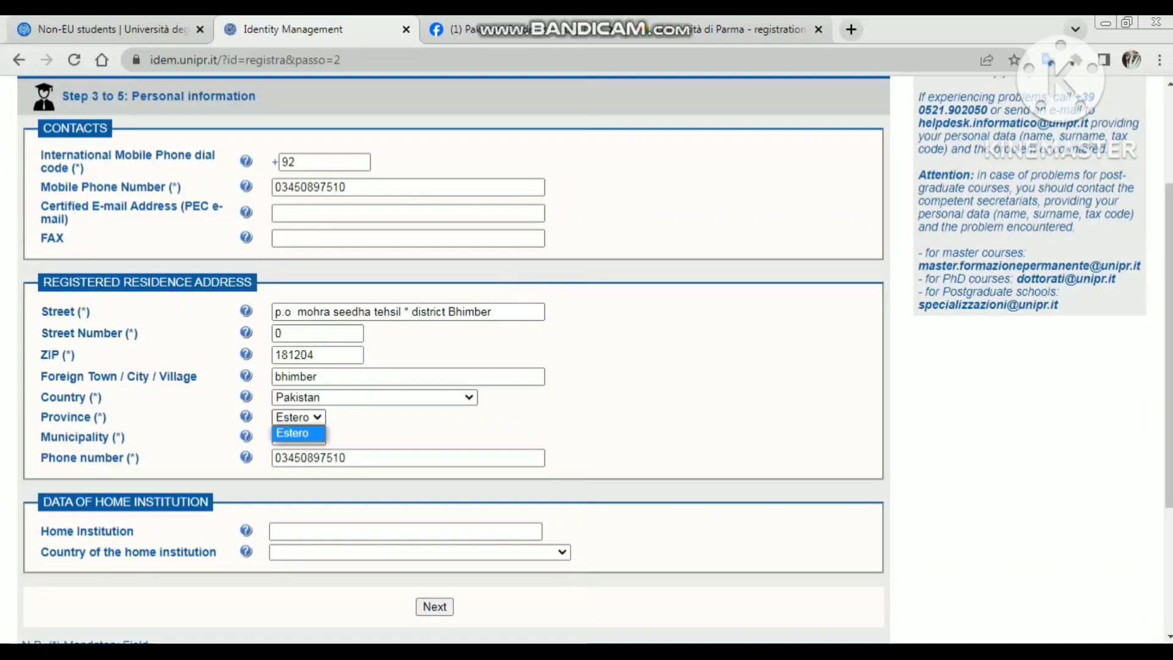
click(294, 431)
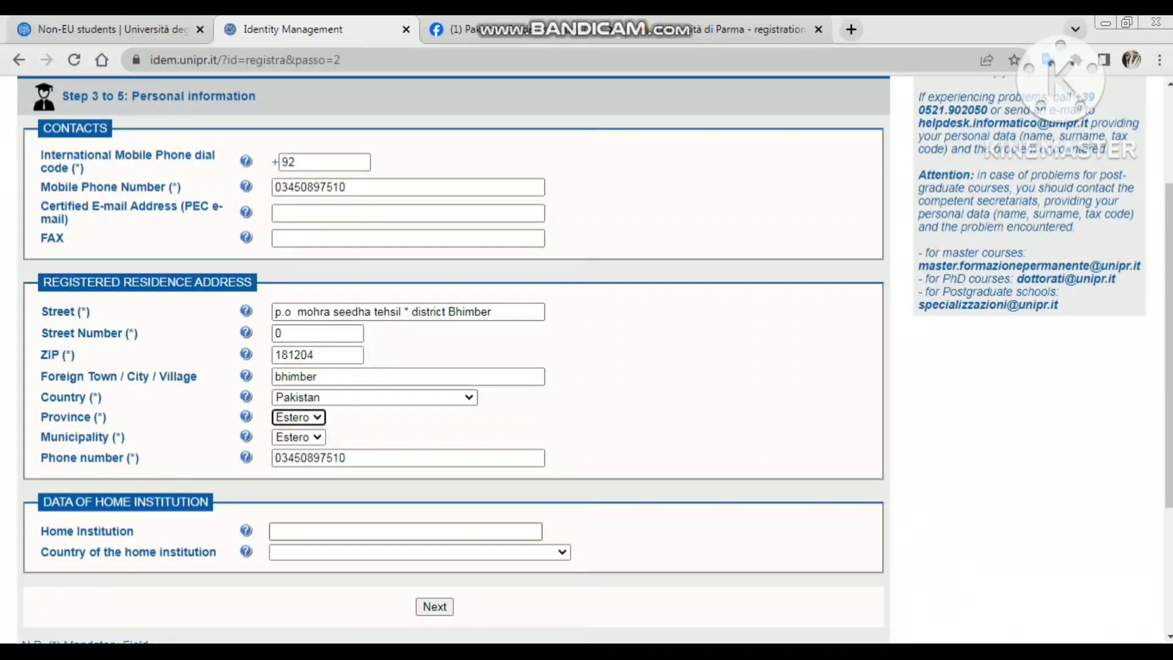
click(420, 551)
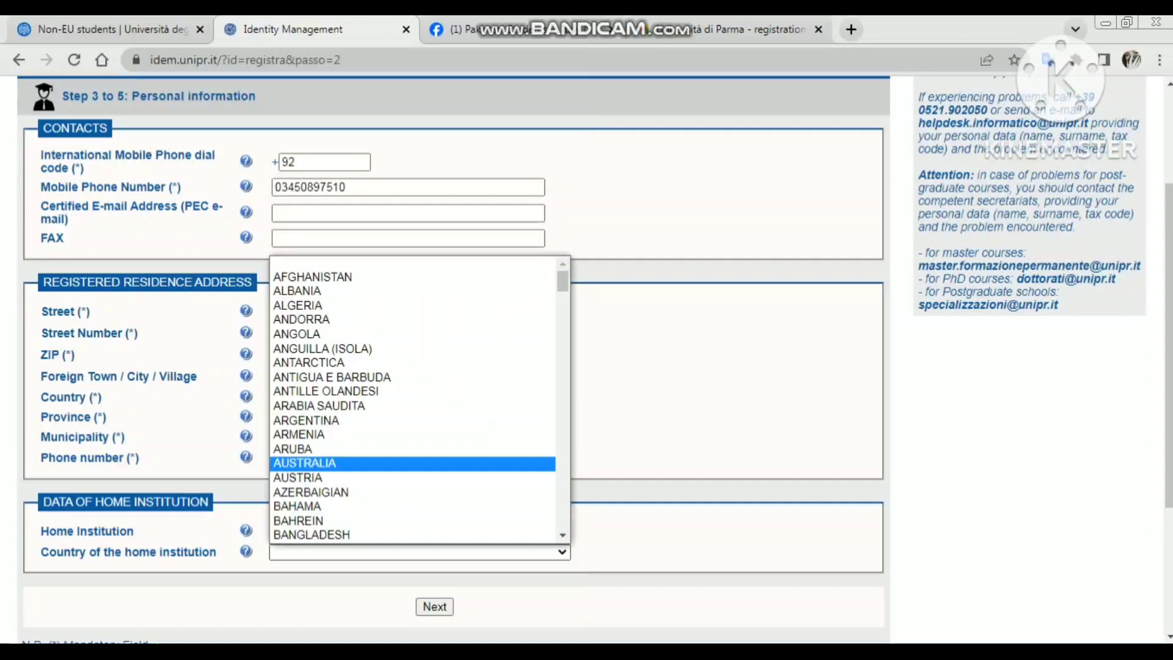
text(pak)
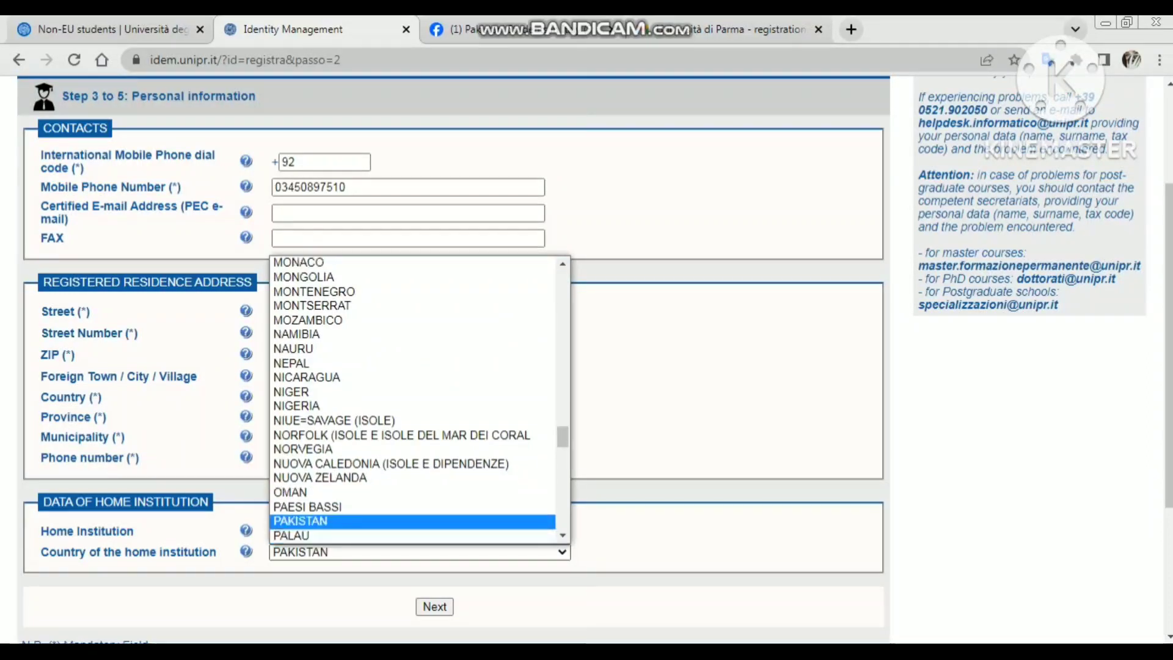
key(Return)
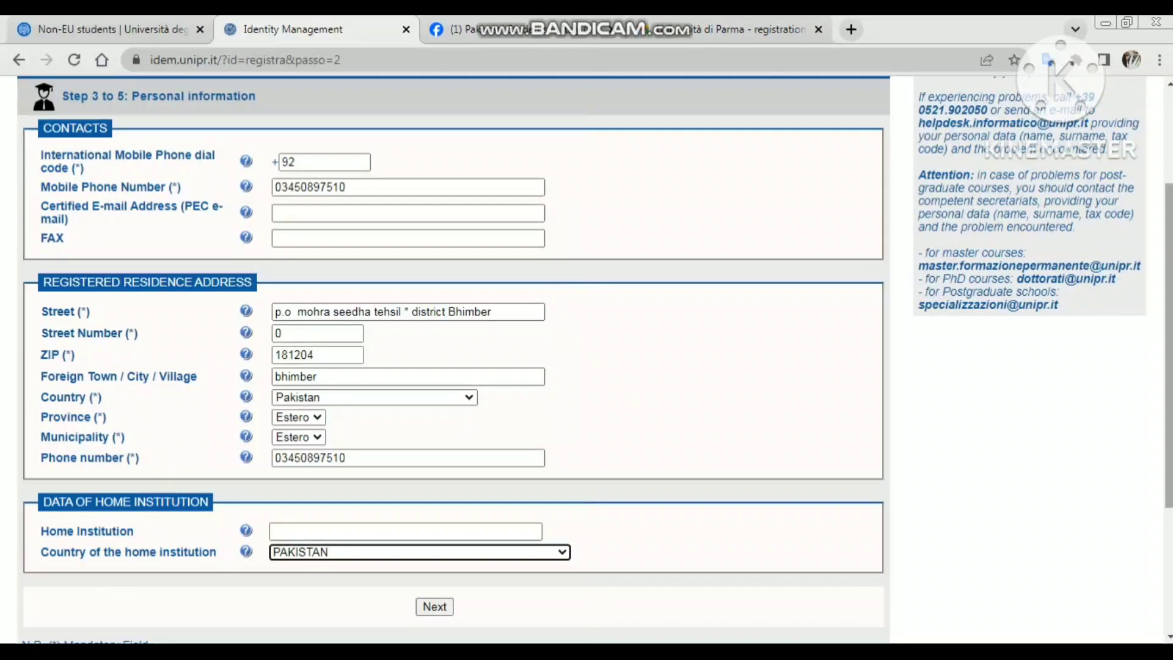
Submit the personal information and continue to data confirmation.
scroll(452, 361, up, 3)
scroll(452, 361, down, 4)
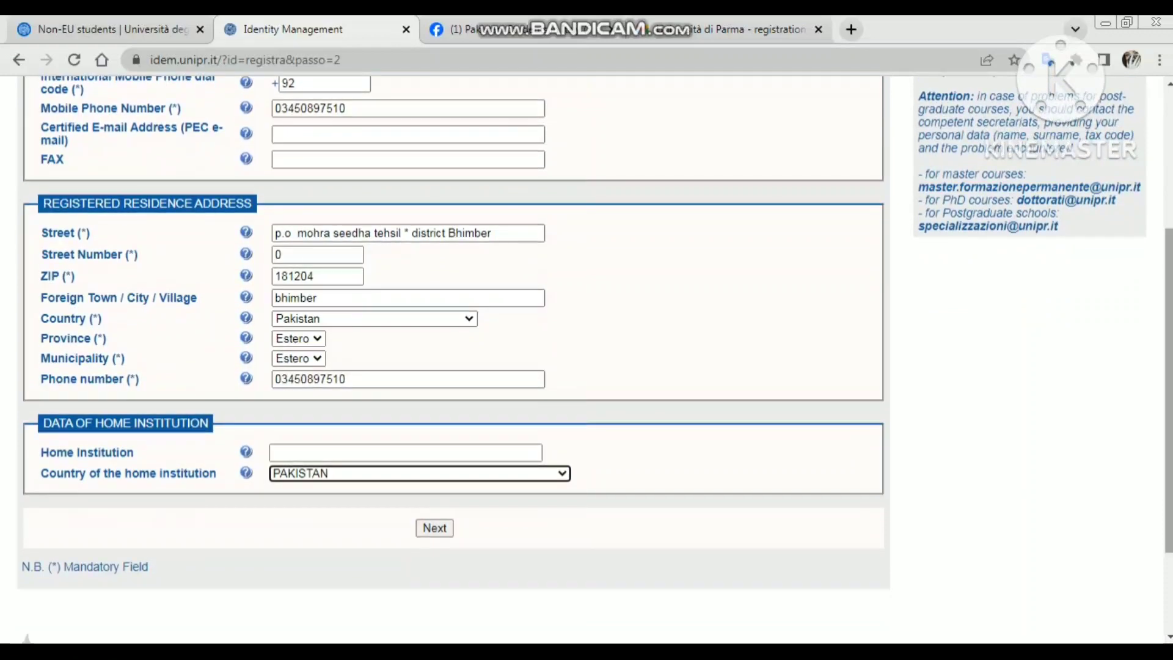
click(434, 527)
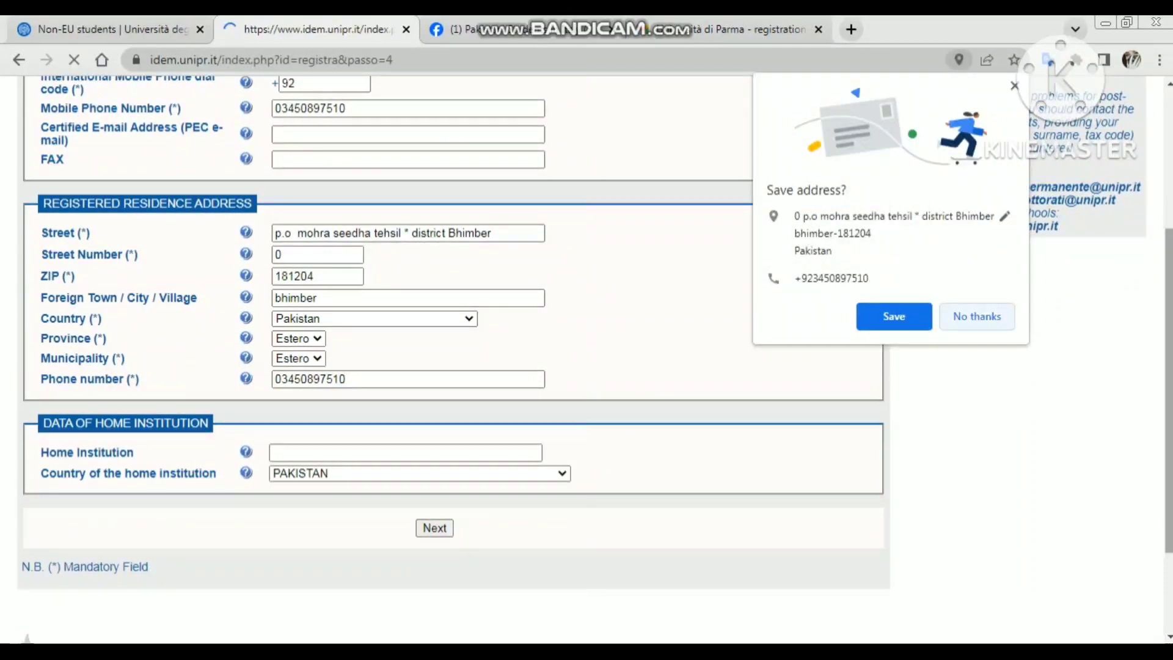
Decline the browser's save-address prompt, review the Data Confirmation summary, and confirm the data.
click(977, 316)
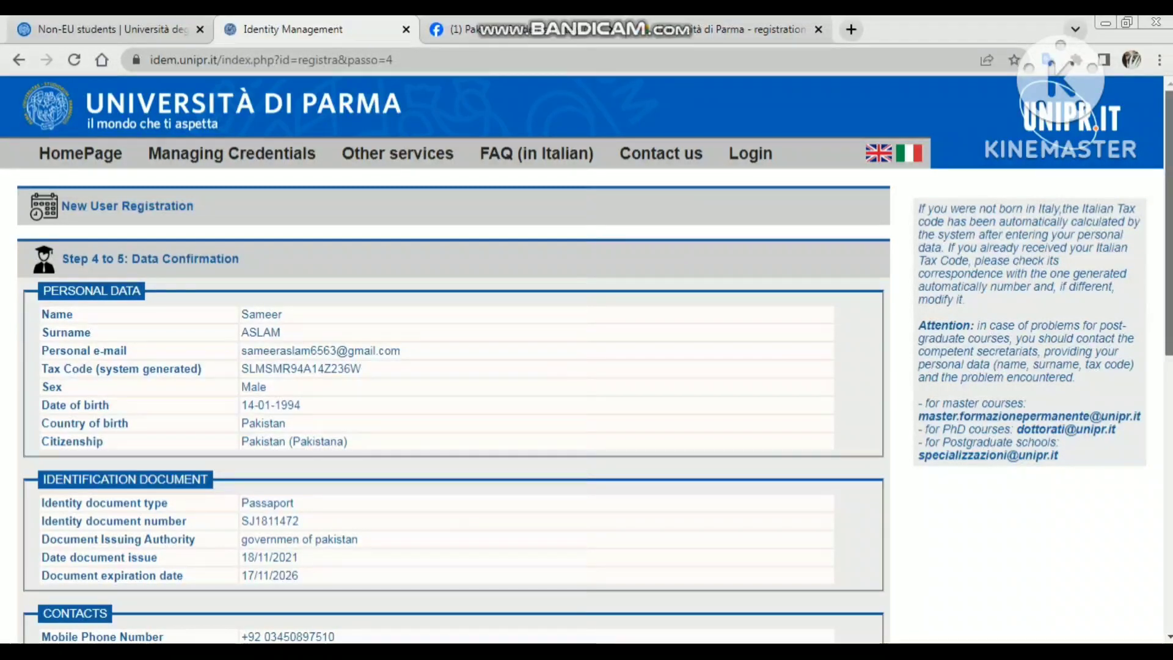
scroll(452, 360, down, 4)
scroll(452, 361, down, 4)
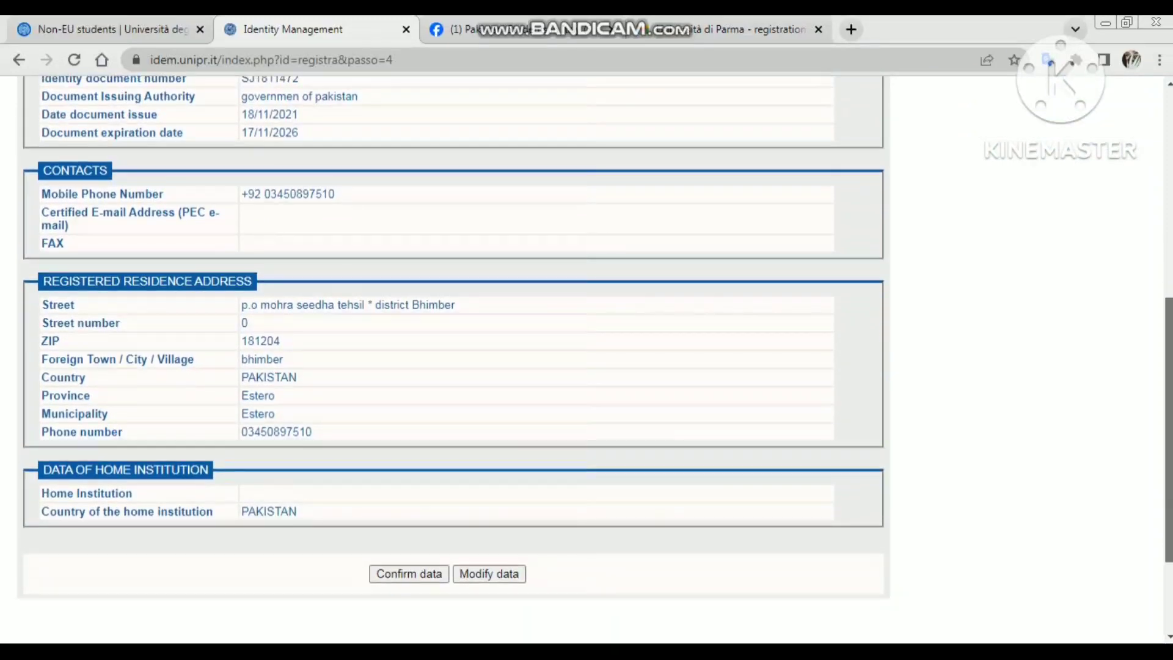
scroll(452, 360, up, 8)
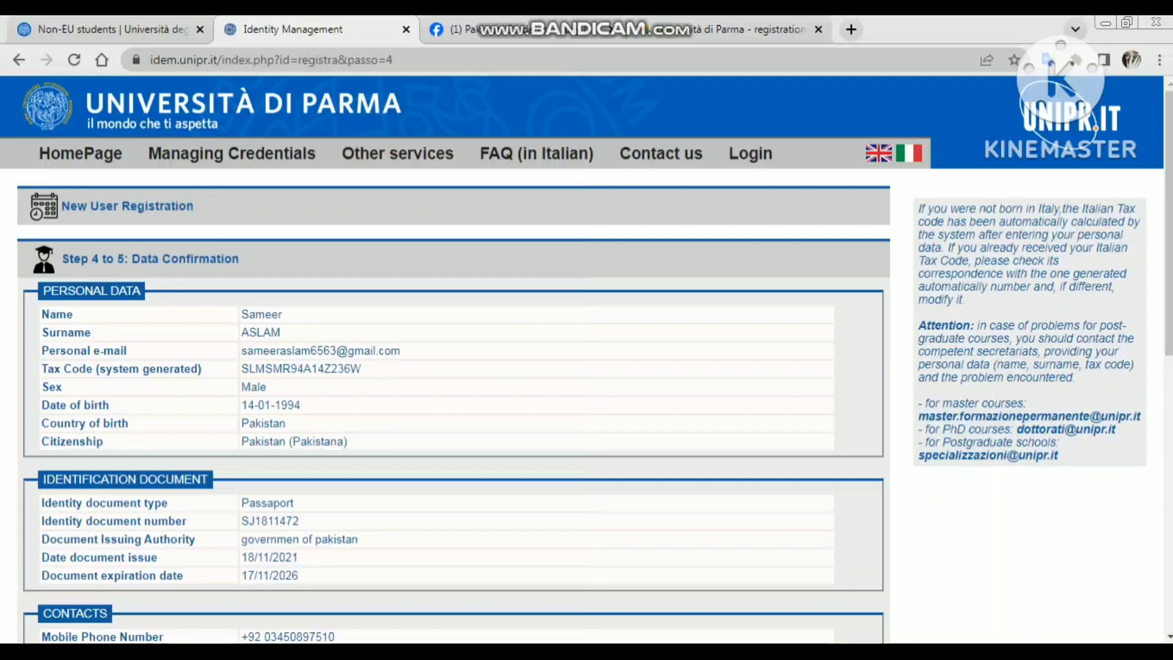
scroll(452, 354, down, 8)
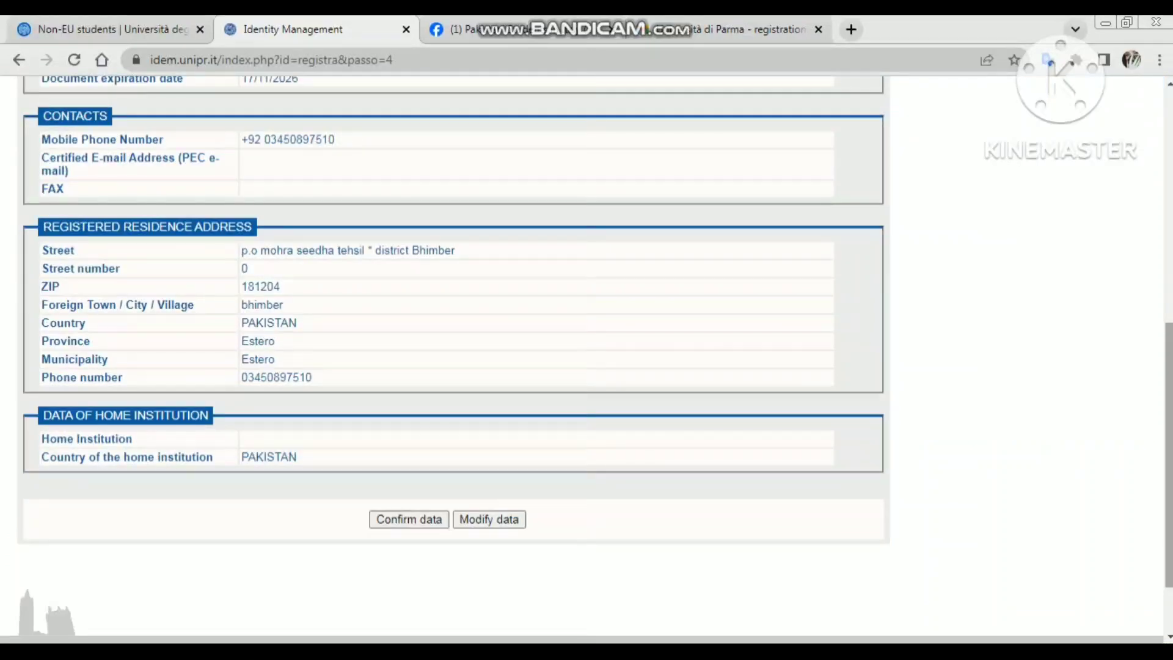
scroll(452, 354, up, 10)
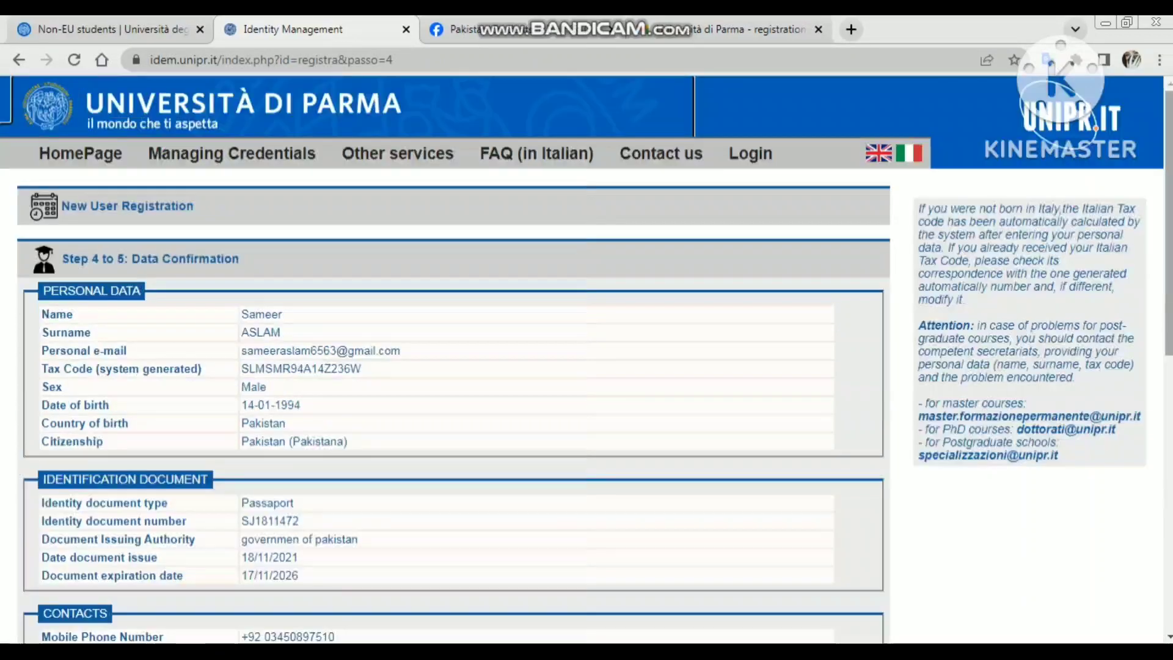
scroll(452, 354, down, 2)
scroll(452, 354, down, 4)
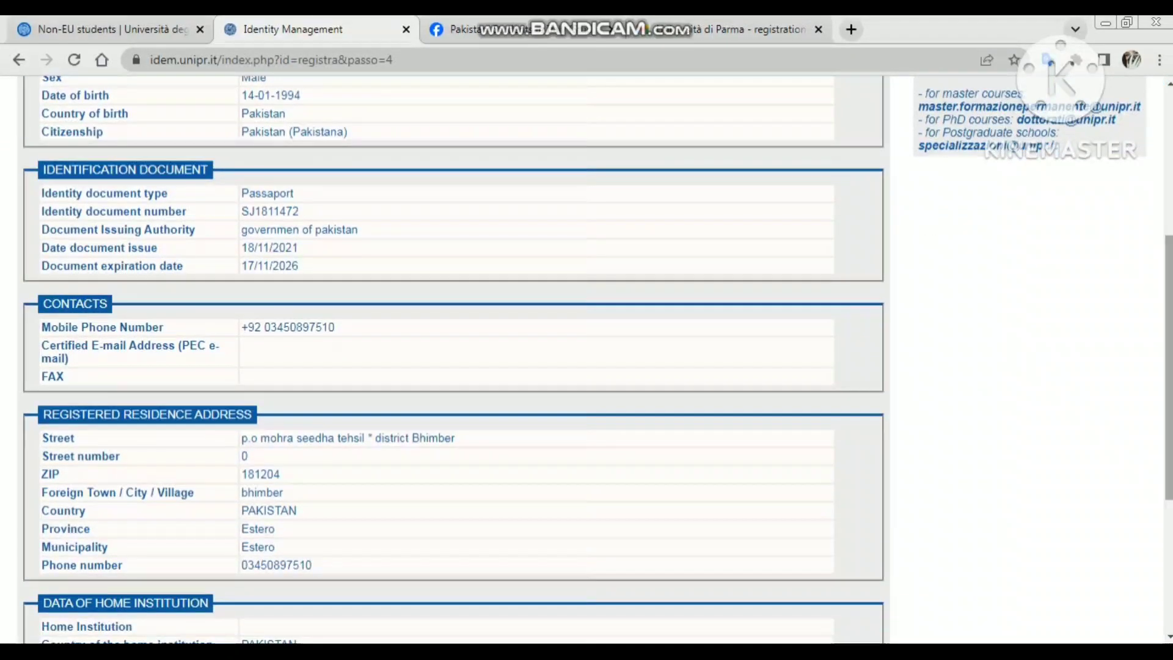
scroll(451, 354, down, 1)
scroll(451, 354, down, 2)
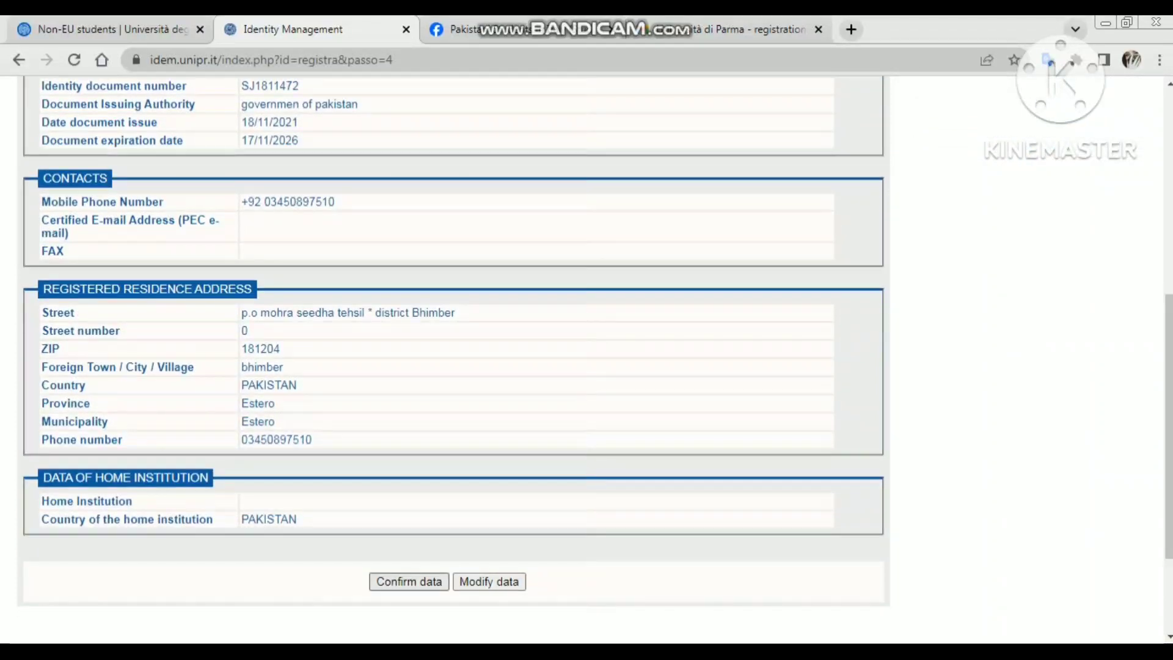
click(409, 580)
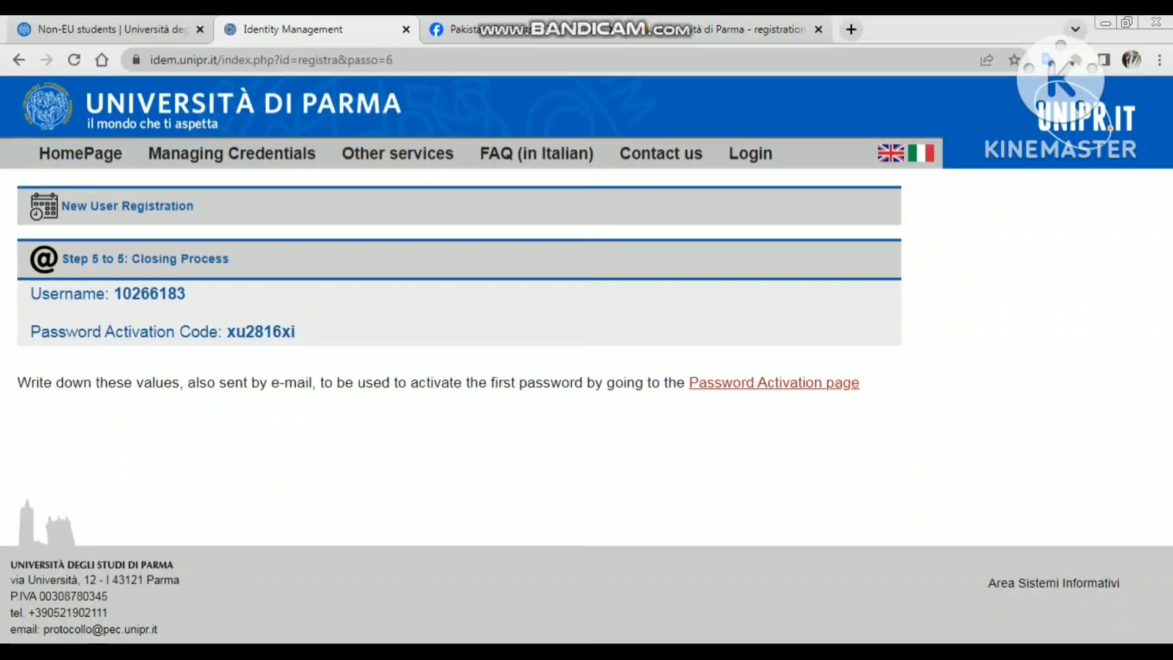
Copy the newly assigned username and go to the Password Activation page.
drag(186, 293, 114, 293)
right_click(157, 294)
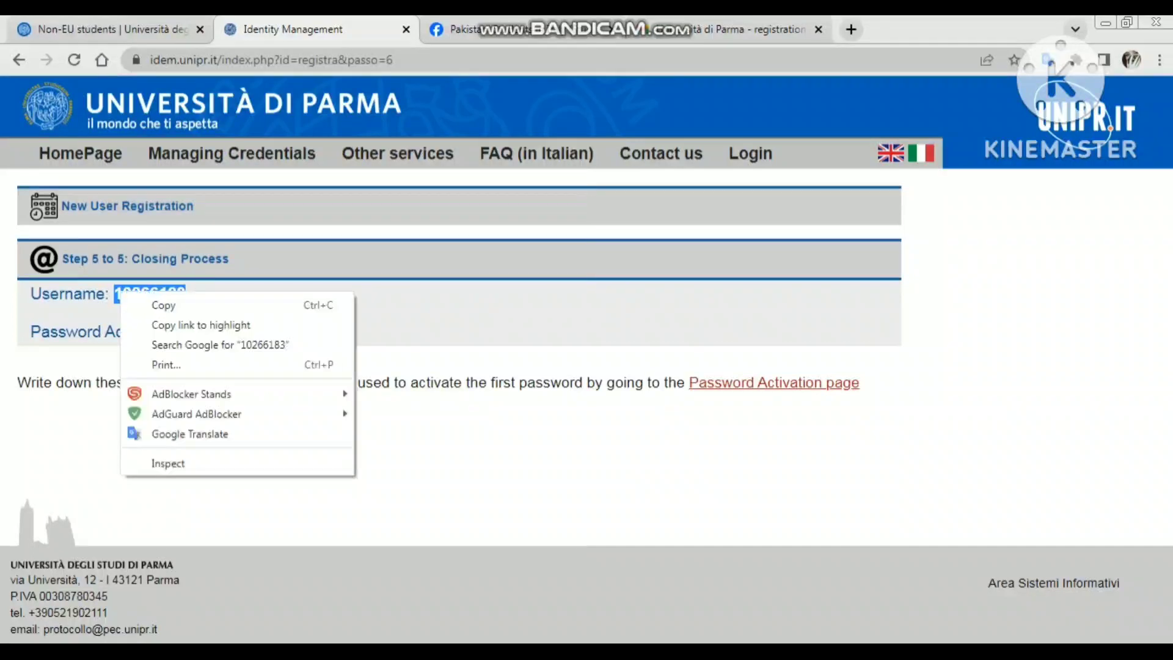
click(177, 306)
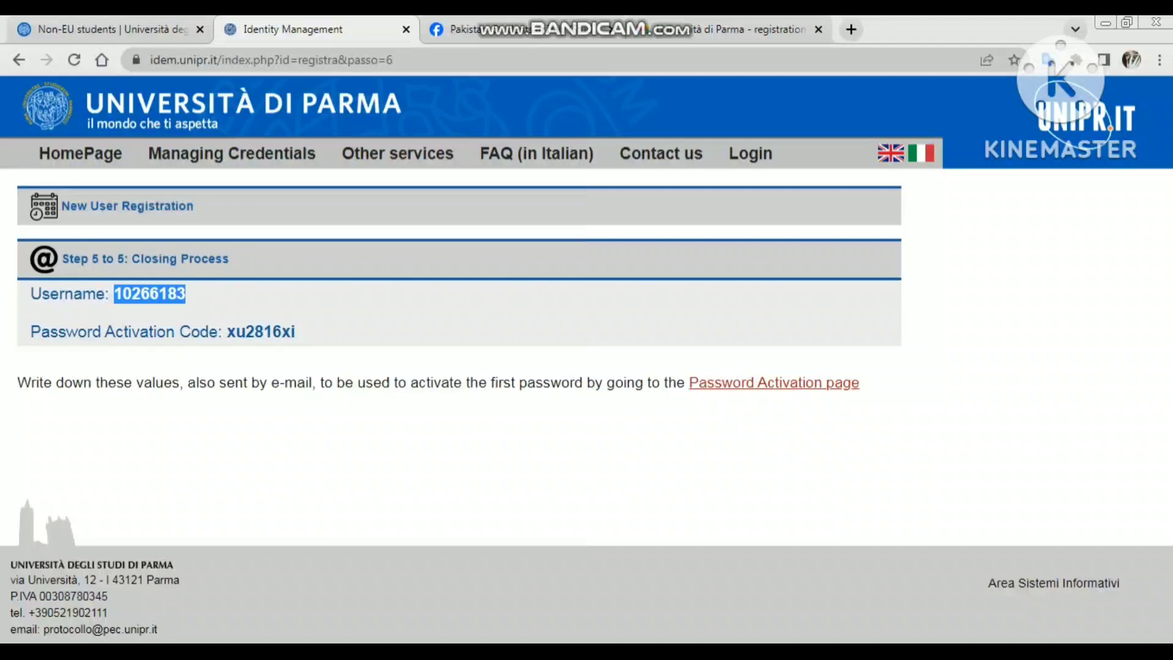
click(773, 382)
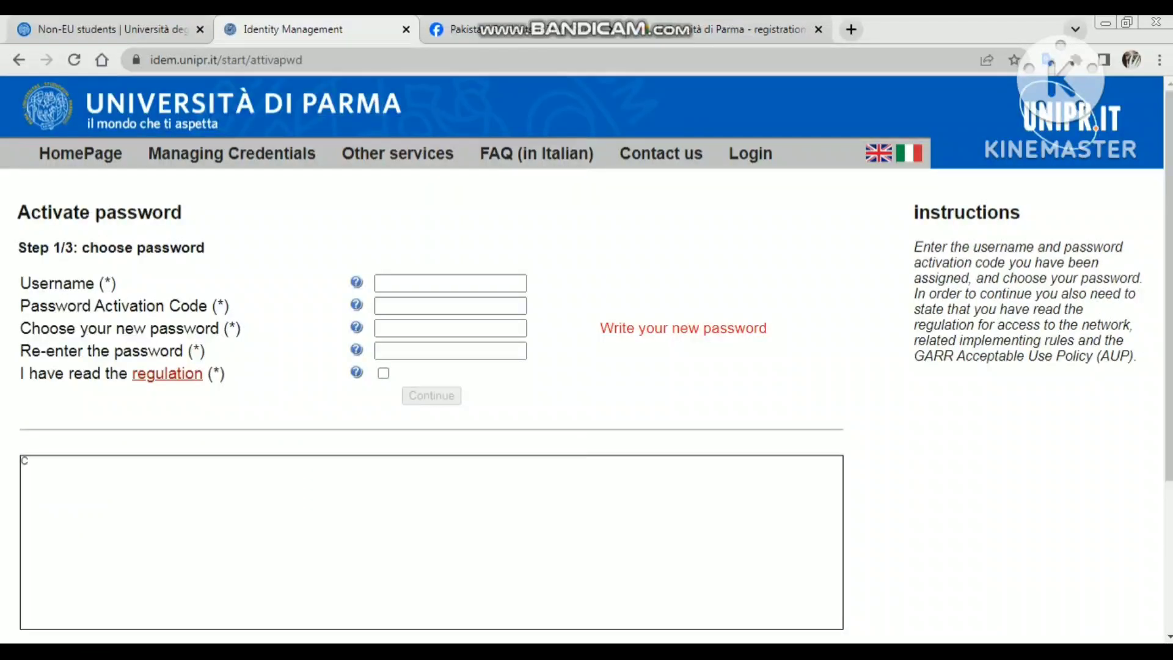
Put the cursor in the Username field of the Activate password form.
click(450, 283)
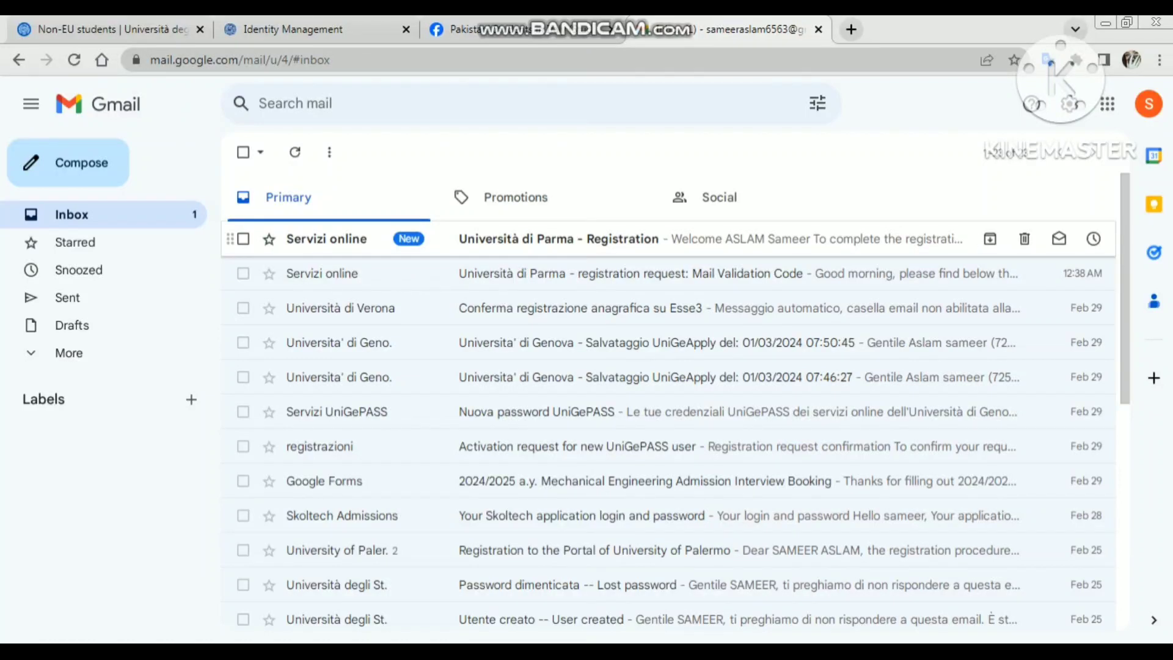
Copy the username from the Università di Parma registration e-mail into the form's Username field.
click(611, 238)
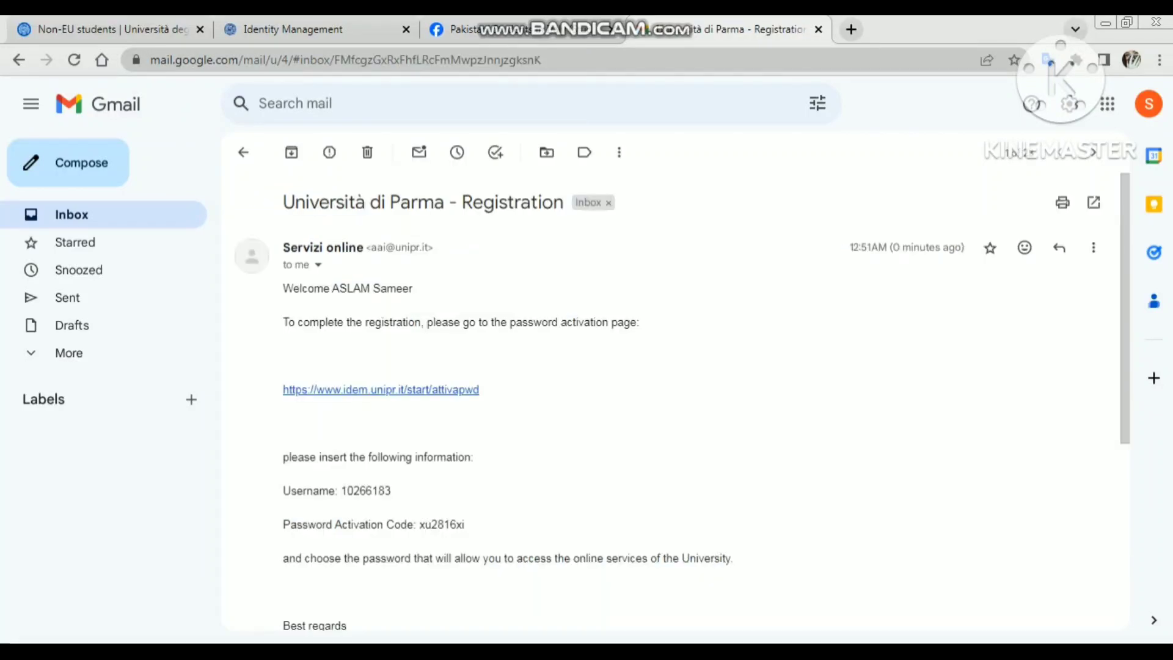
drag(391, 491, 341, 490)
right_click(342, 491)
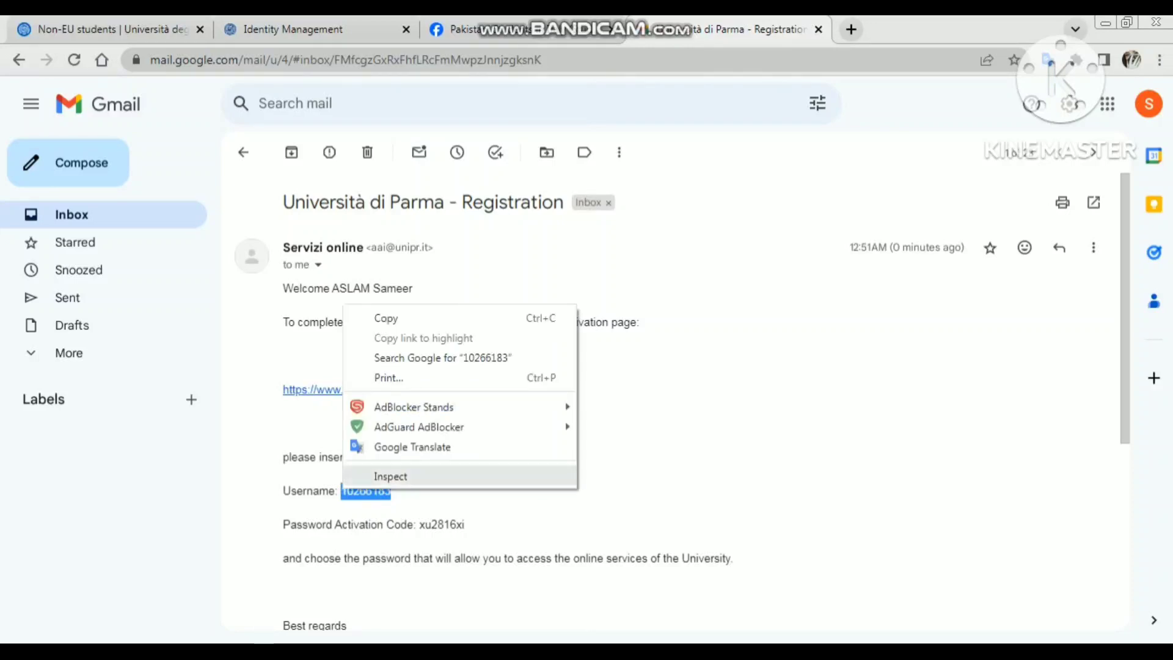
click(367, 317)
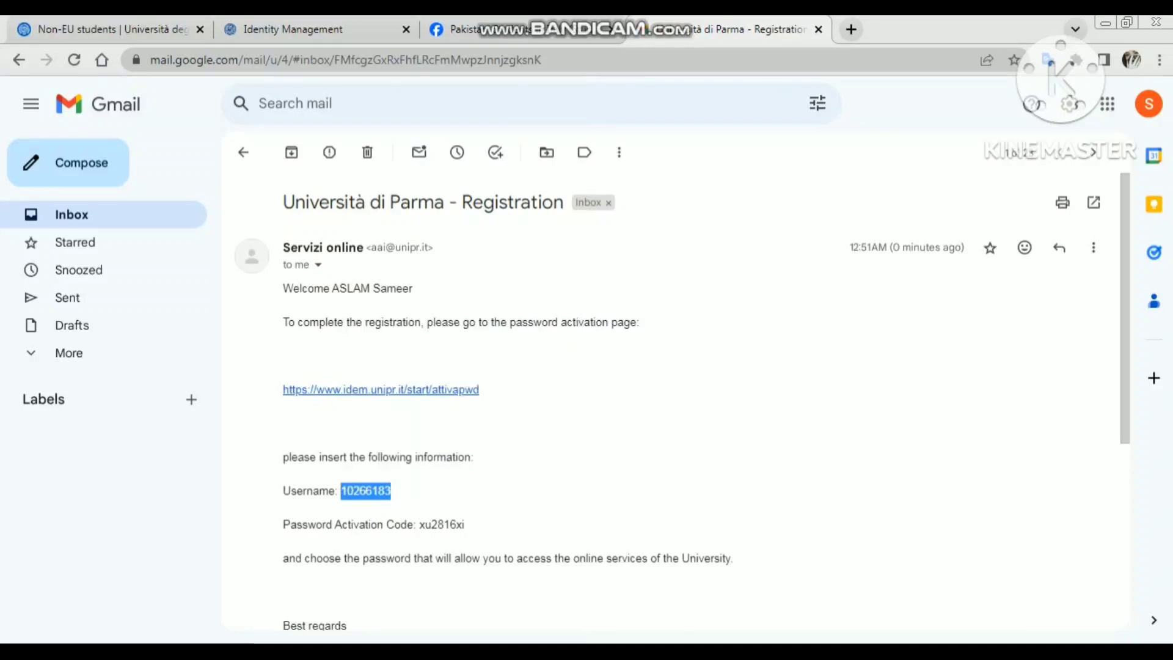
click(293, 29)
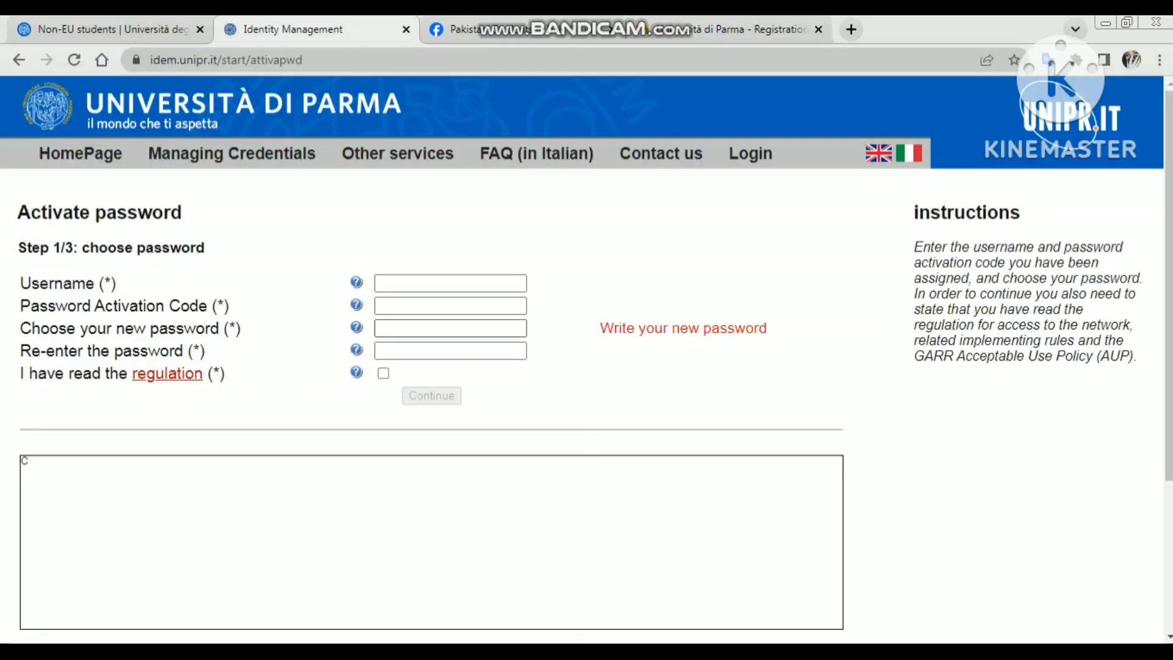
click(415, 283)
right_click(411, 285)
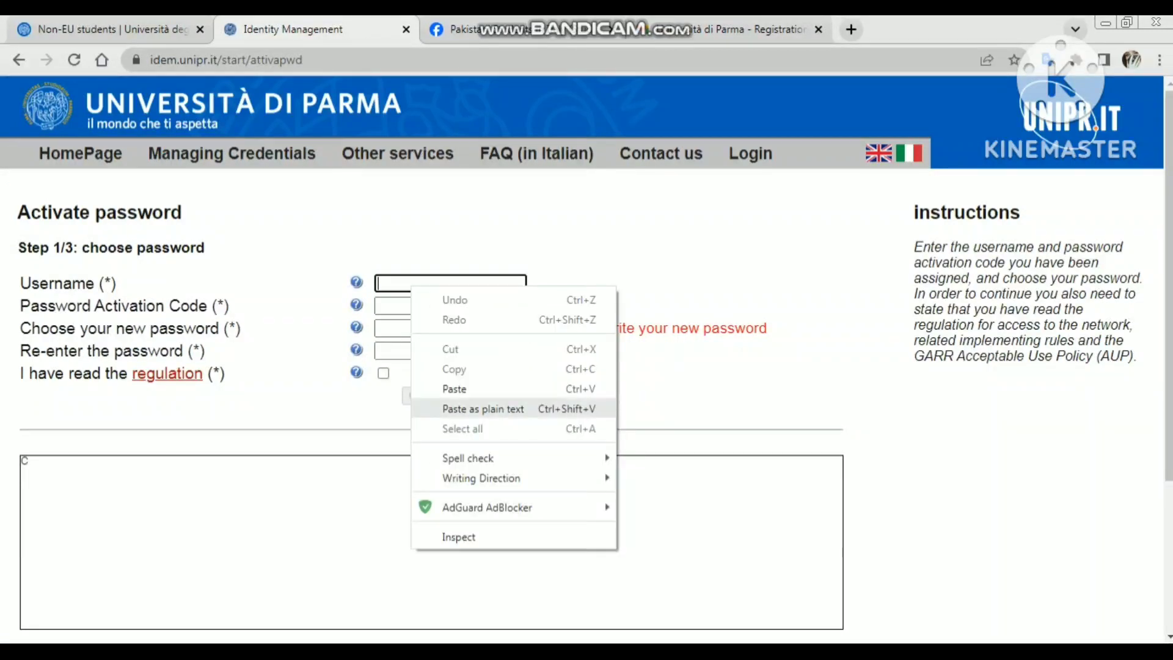
click(454, 389)
click(428, 305)
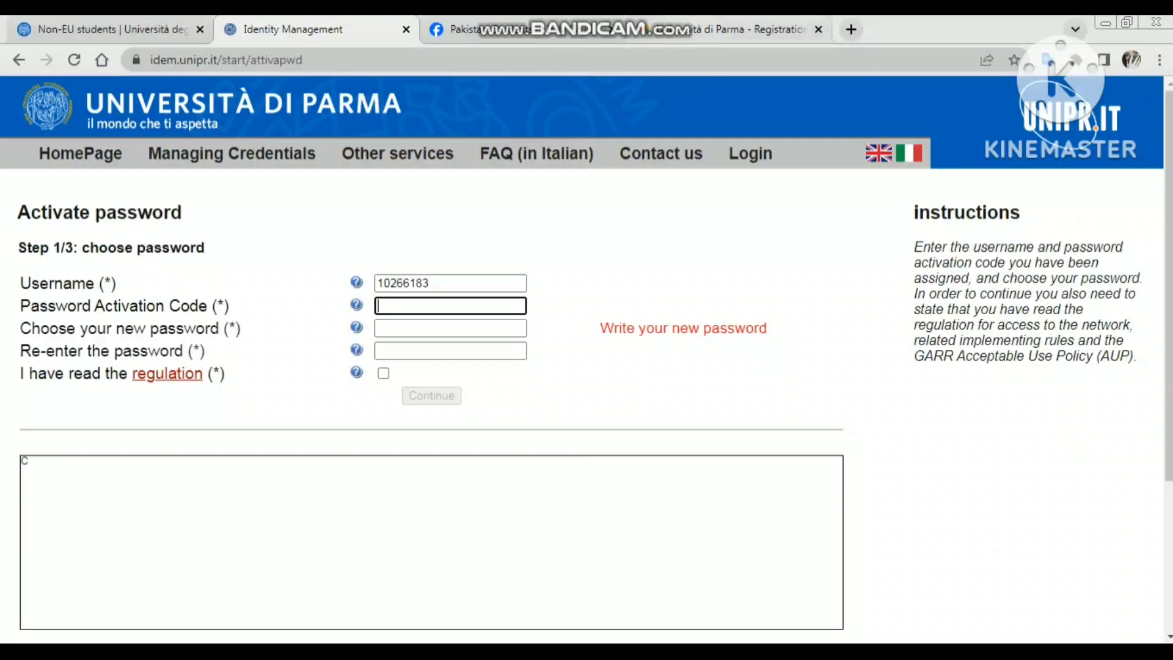
Copy the activation code from the e-mail into the Password Activation Code field.
click(751, 30)
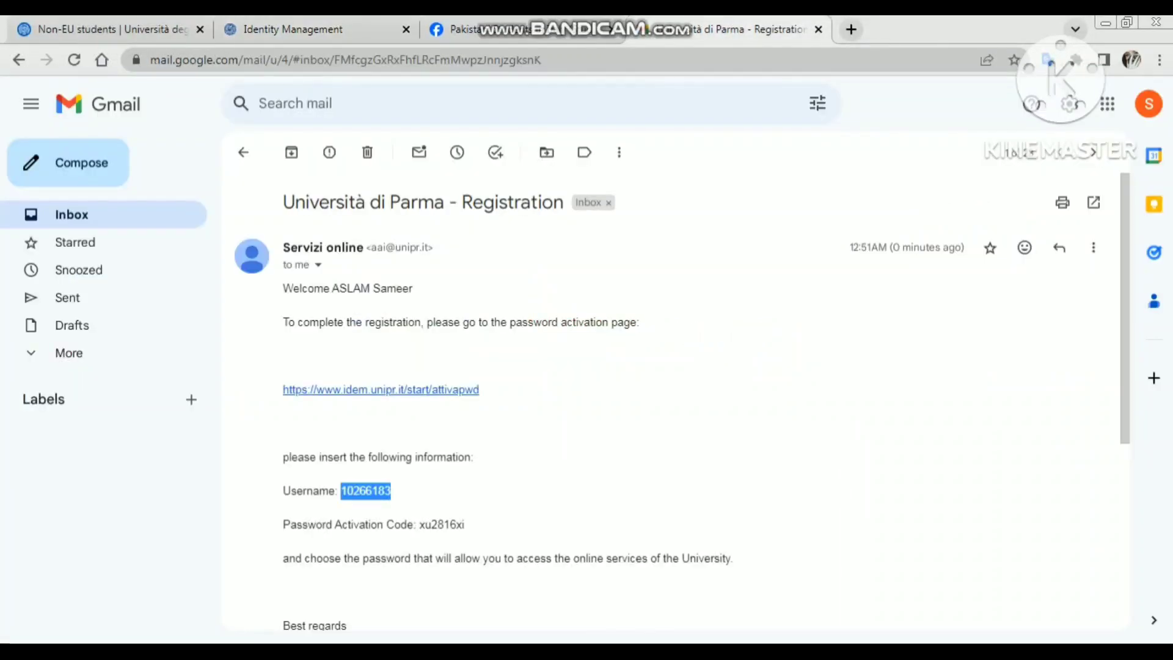
drag(464, 523, 417, 524)
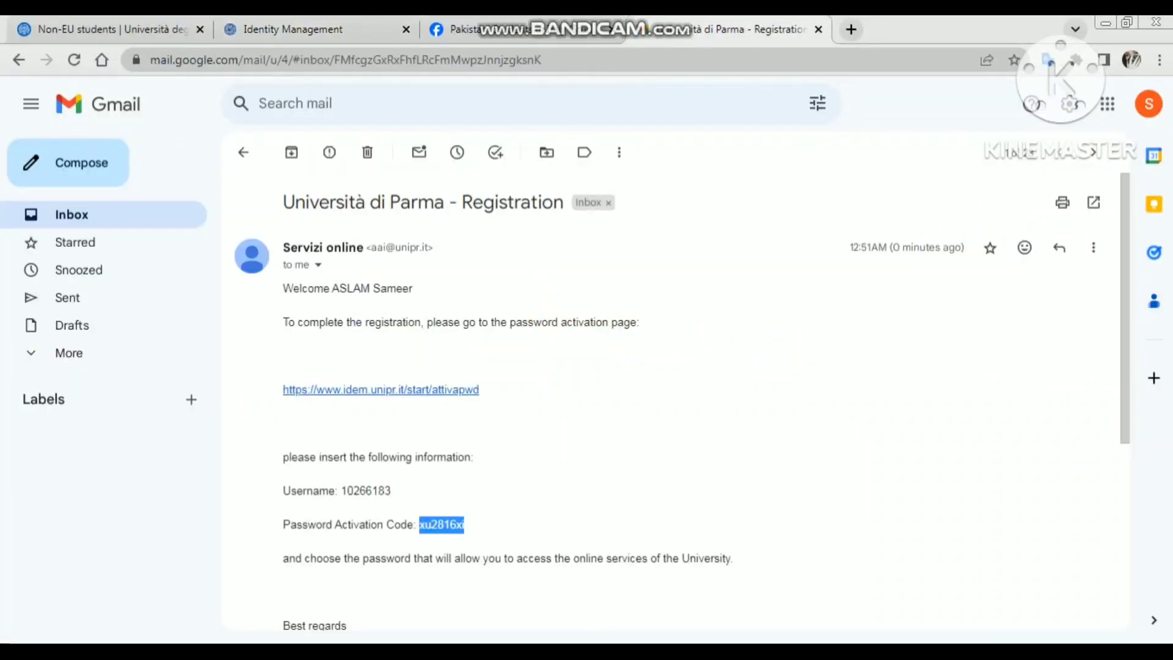
right_click(419, 524)
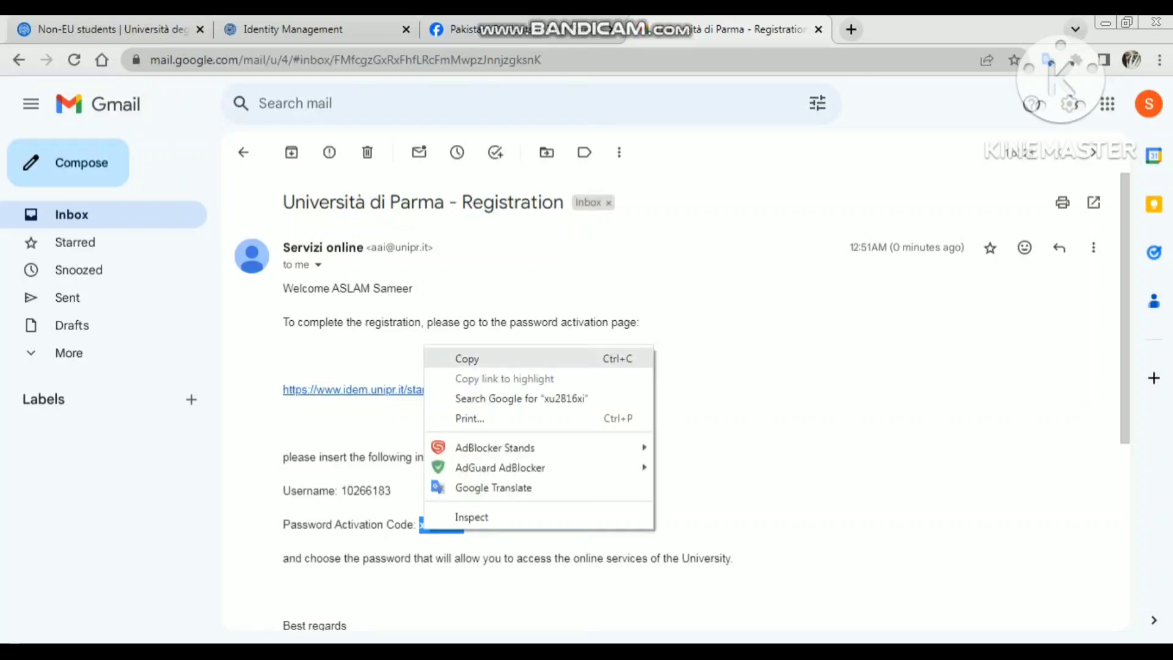
click(467, 359)
click(293, 30)
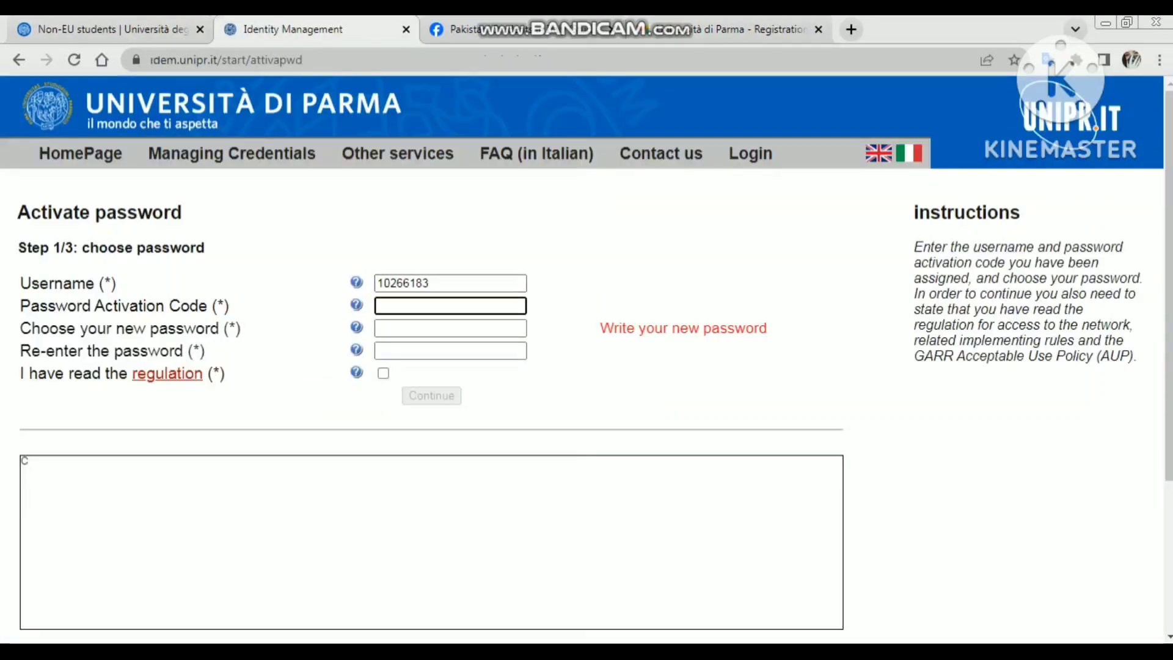
right_click(389, 306)
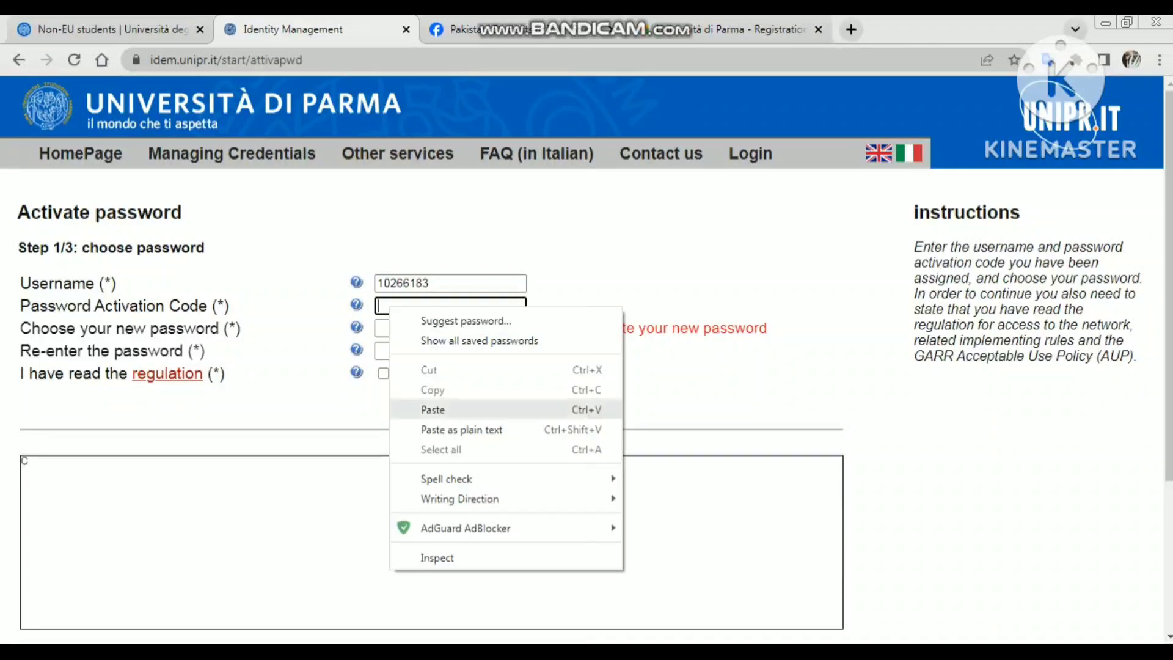
click(433, 409)
Enter the new password in both fields, accept 'I have read the regulation', and continue.
click(450, 328)
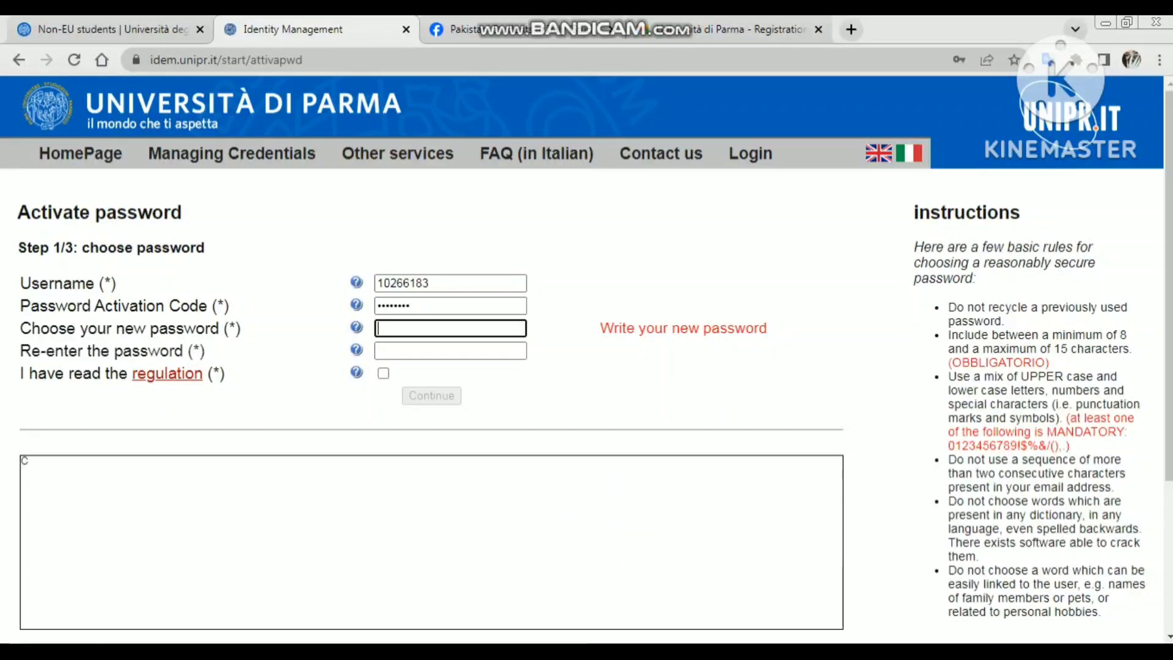
text(******)
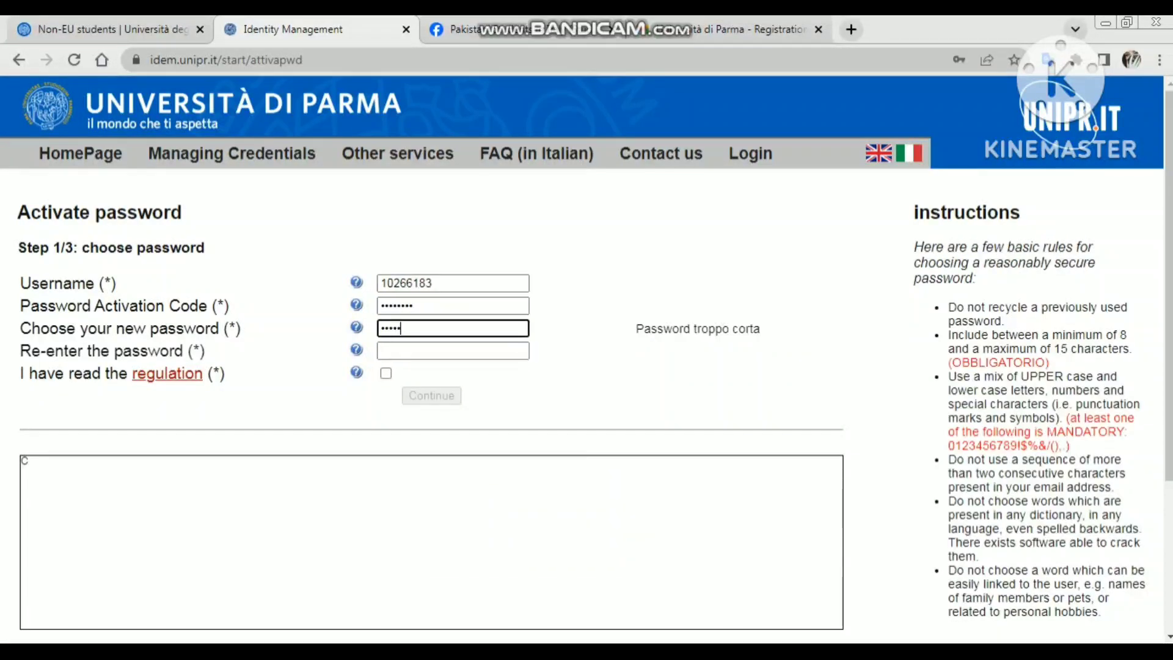
text(*****)
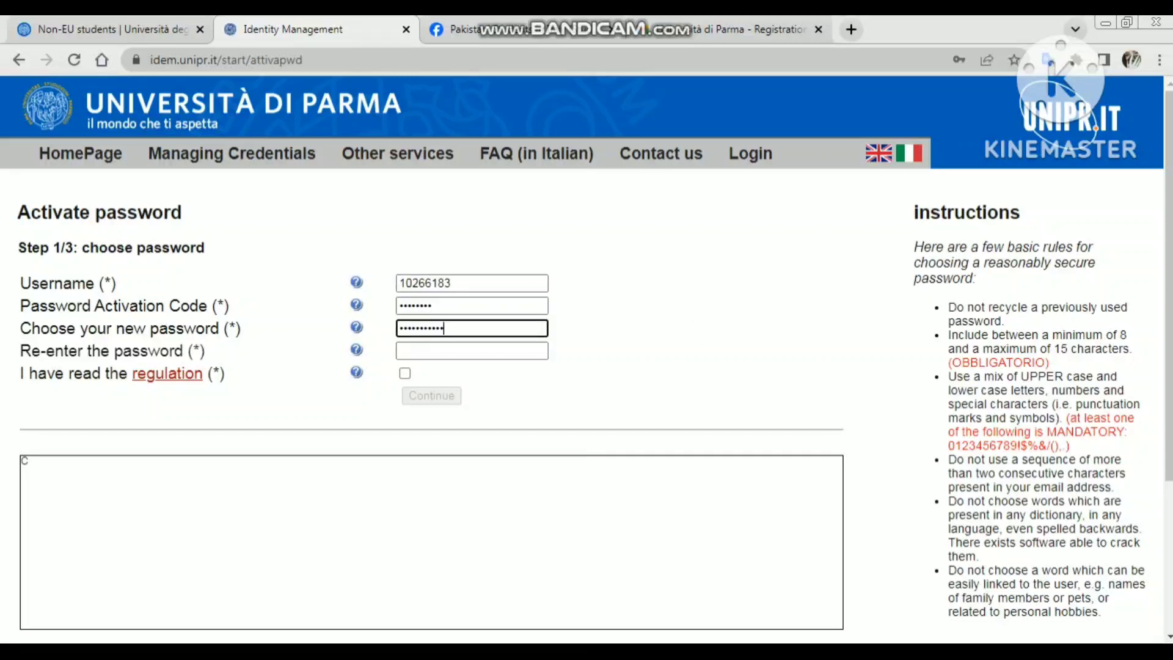
key(Tab)
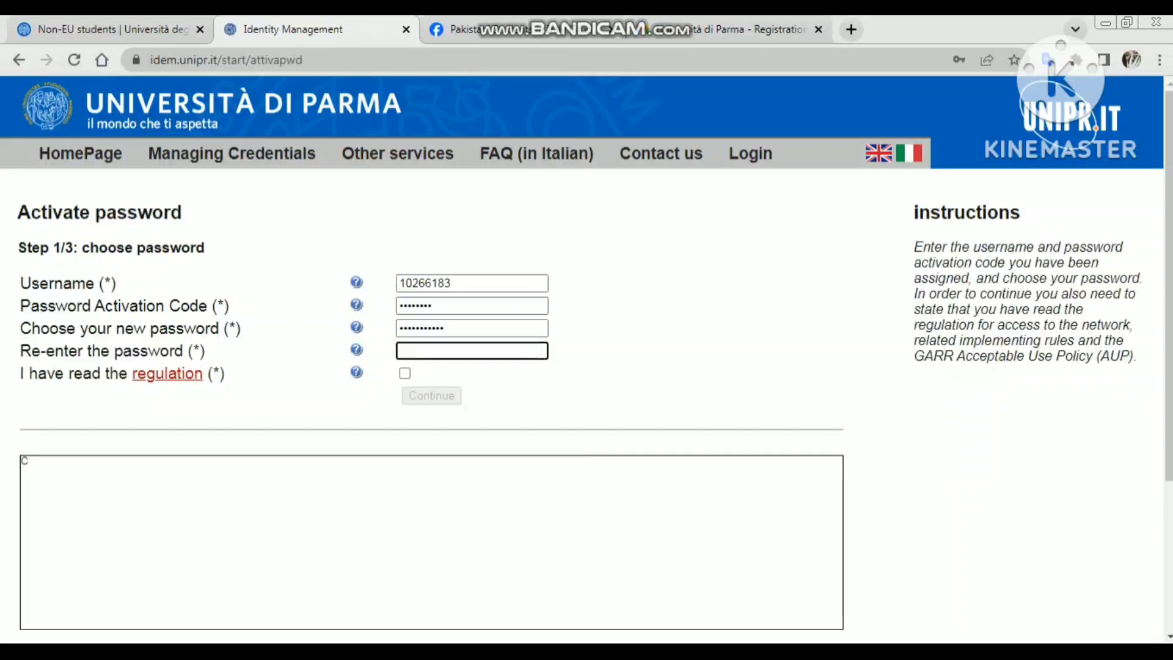
text(*****)
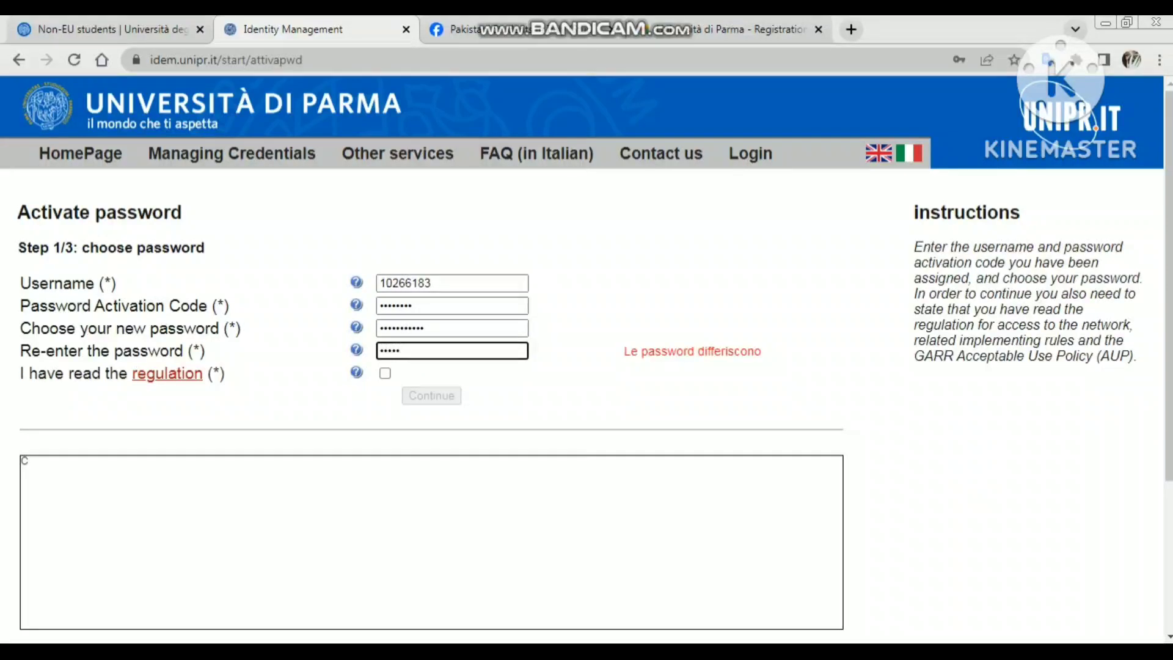
text(******)
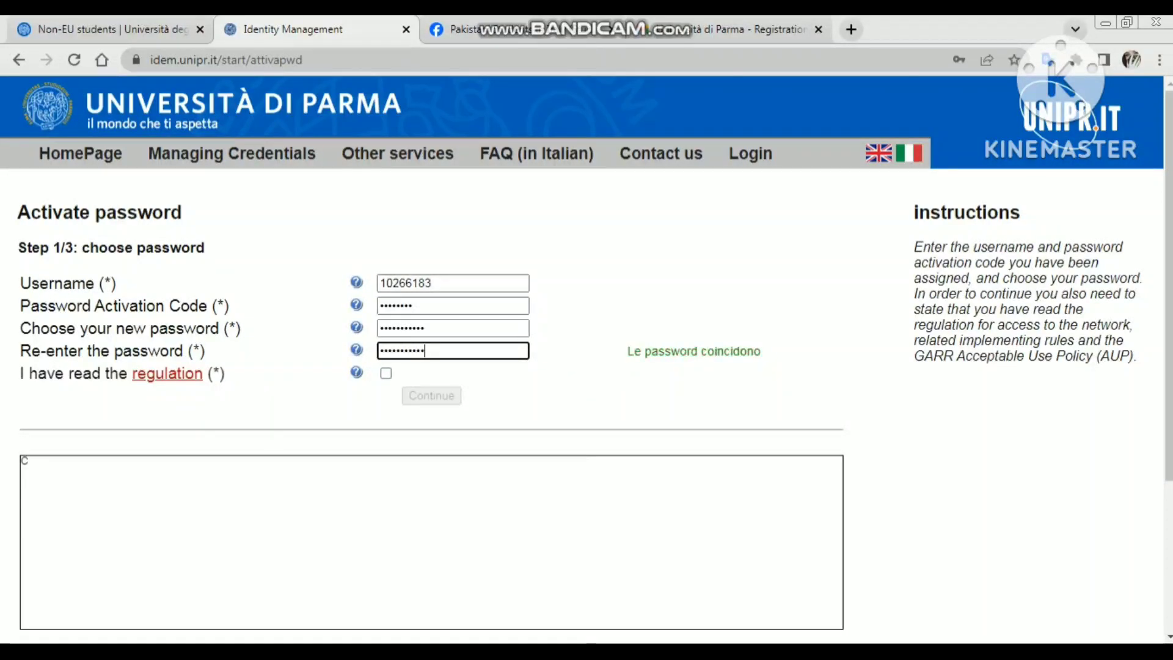
click(385, 373)
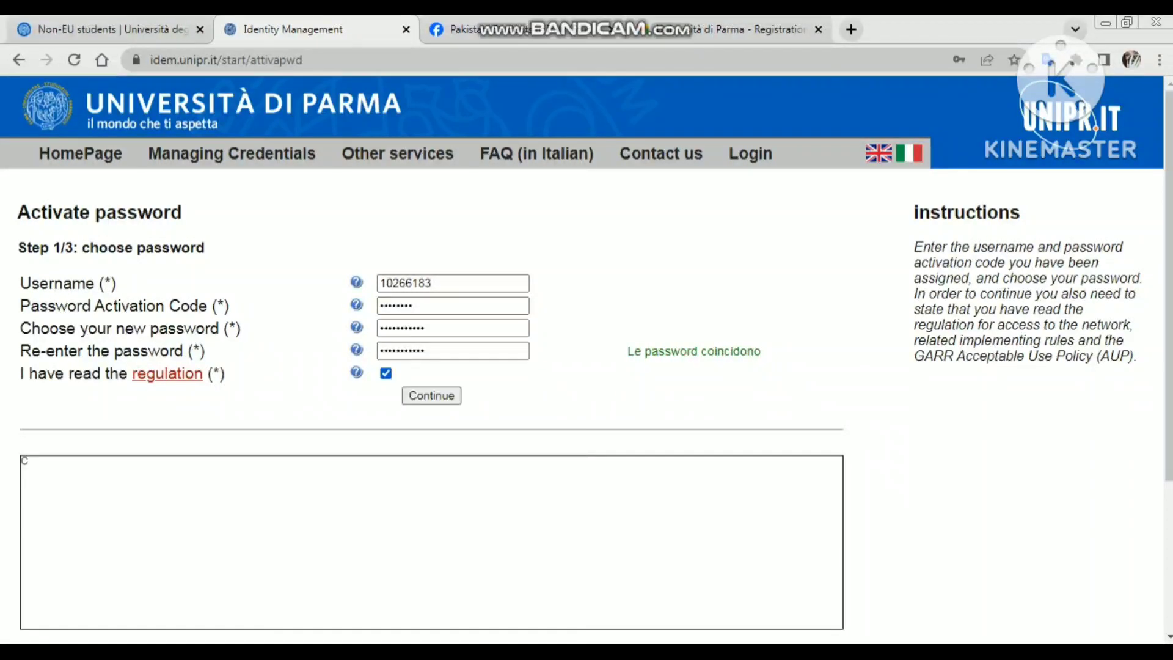
click(431, 395)
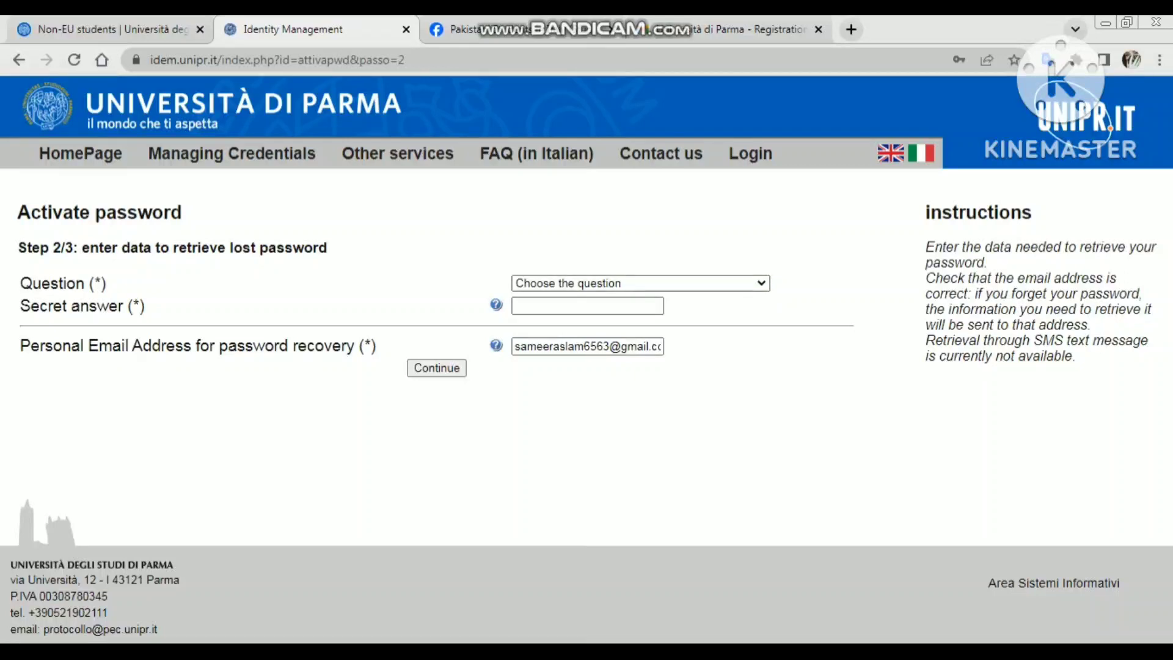
Choose 'What was your childhood nickname?' as the recovery question, enter the secret answer, and submit.
click(640, 283)
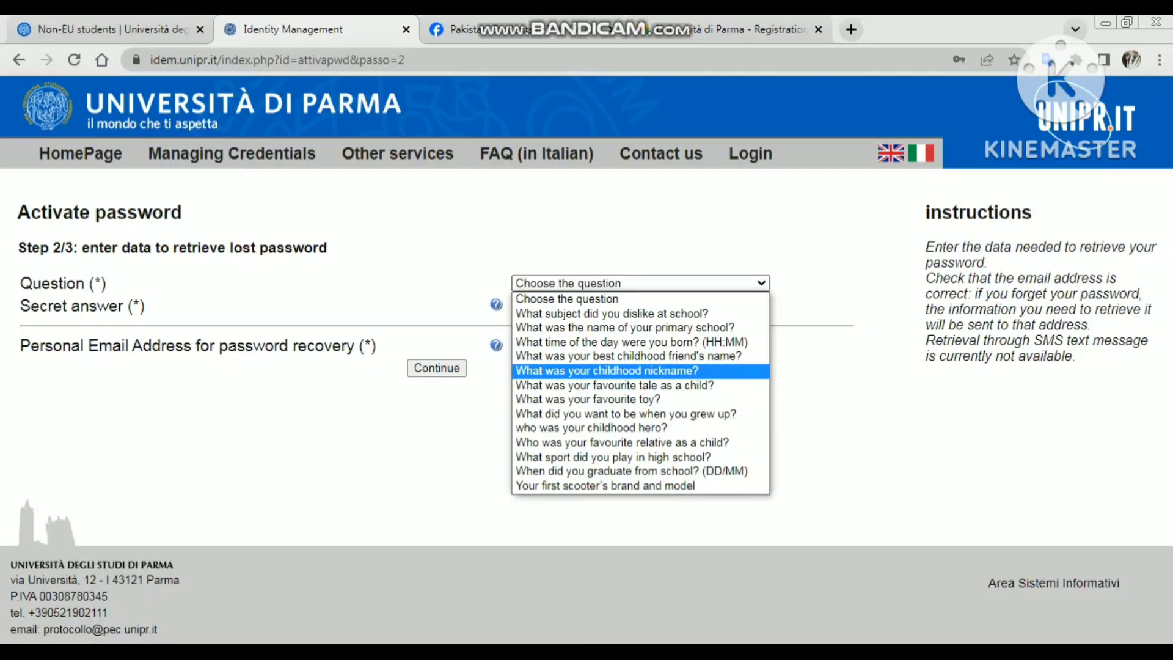
click(606, 370)
click(586, 306)
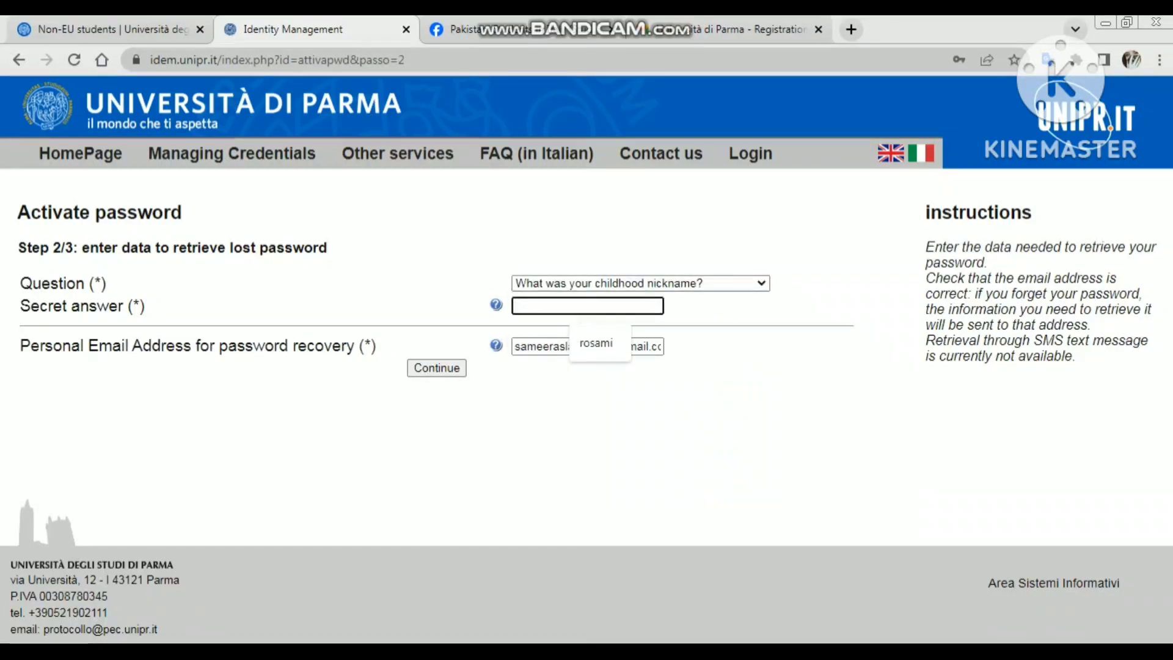
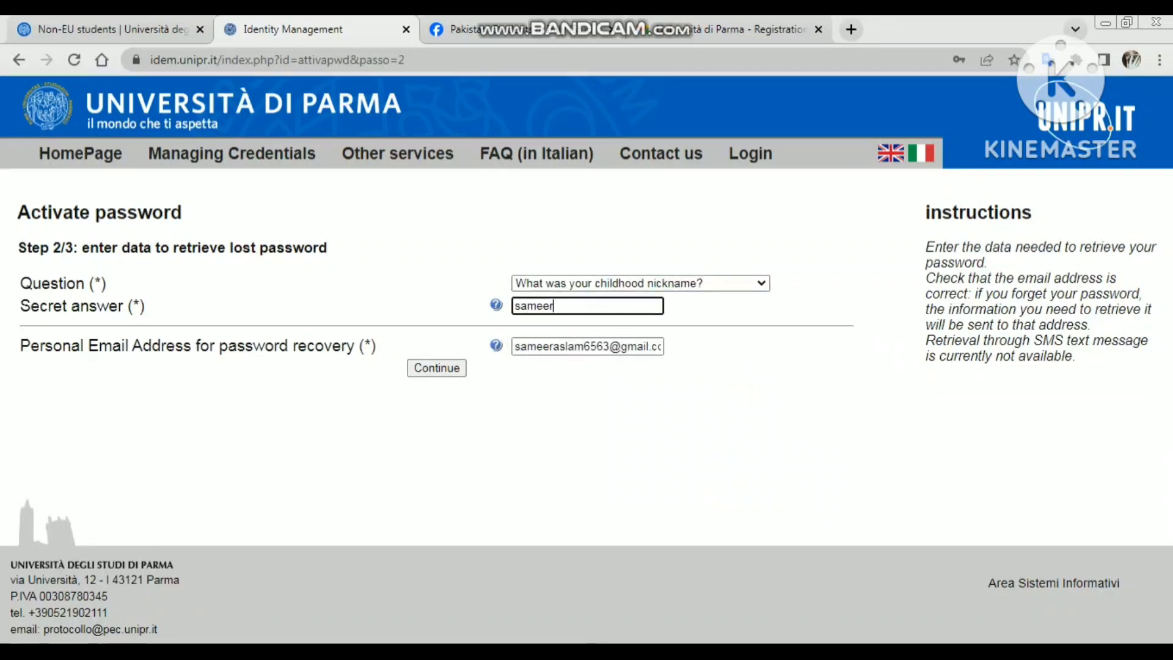
key(Return)
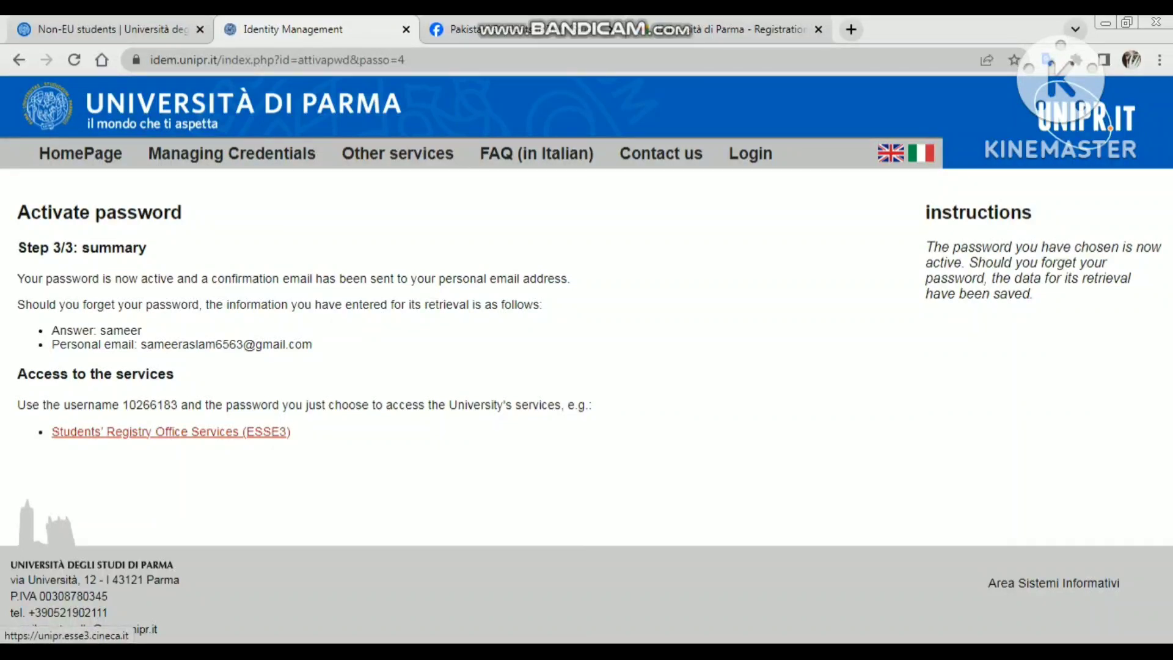
Open ESSE3 services, then read the Gmail password-activation confirmation translated to English.
click(171, 431)
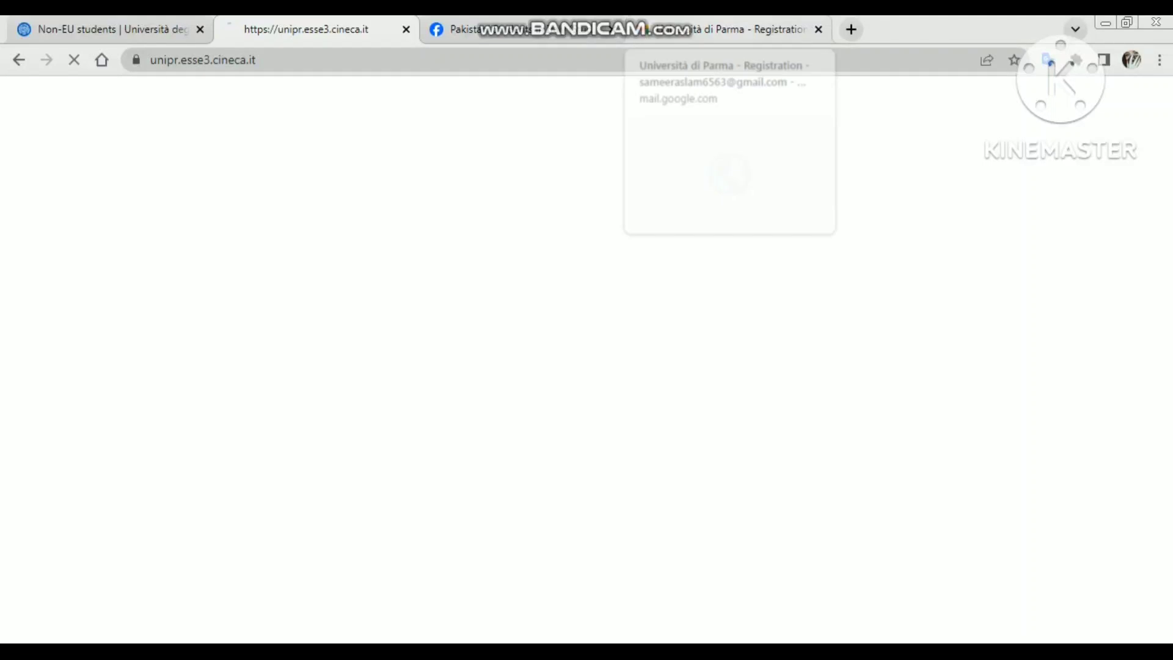
click(752, 30)
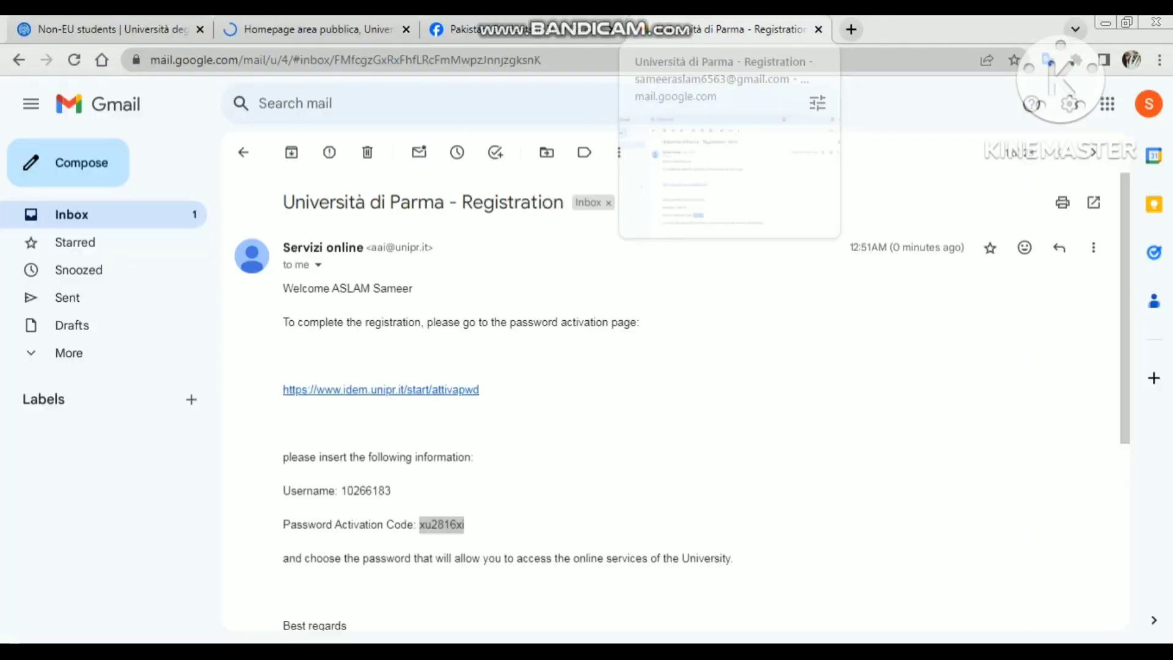
double_click(441, 524)
click(243, 152)
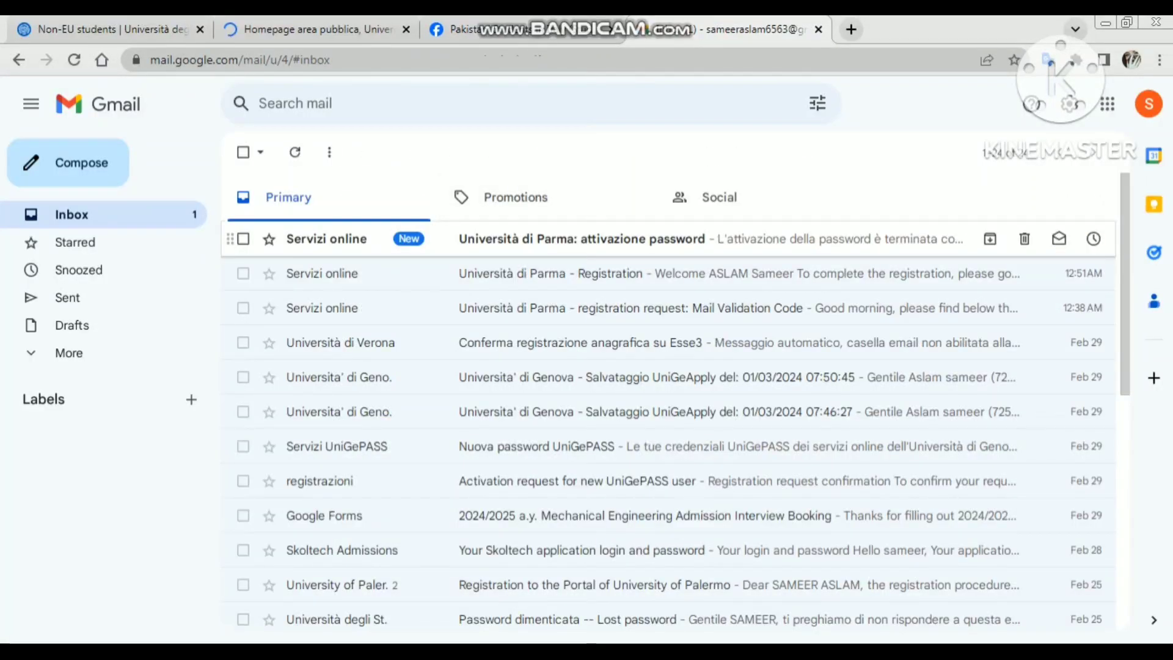
click(580, 238)
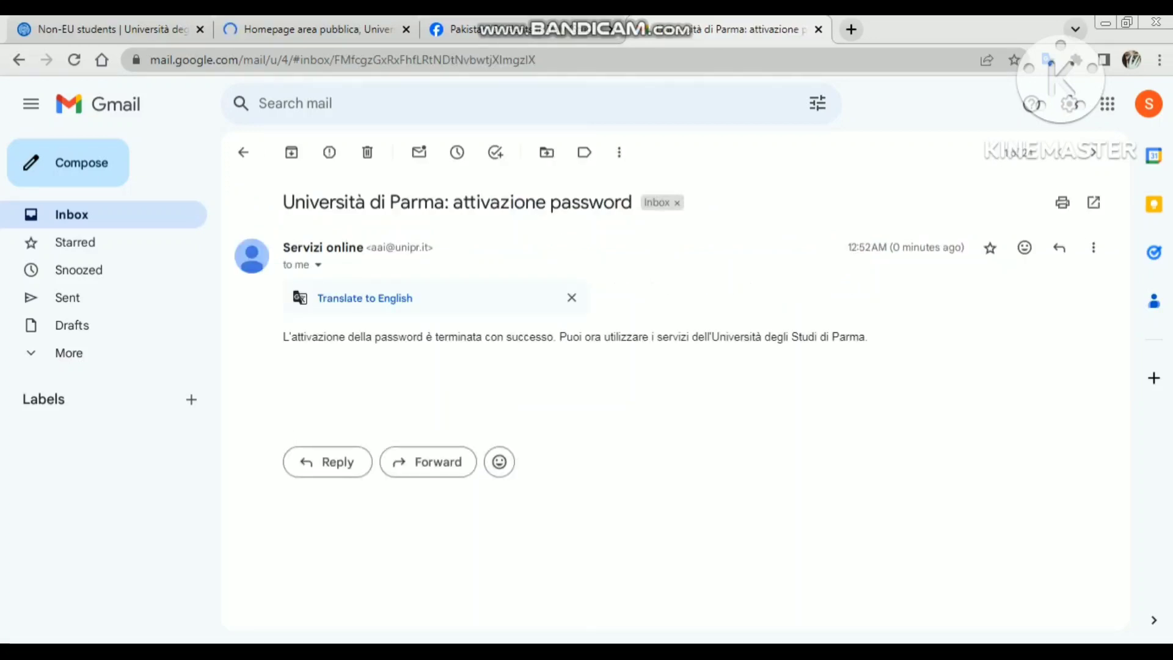
click(364, 298)
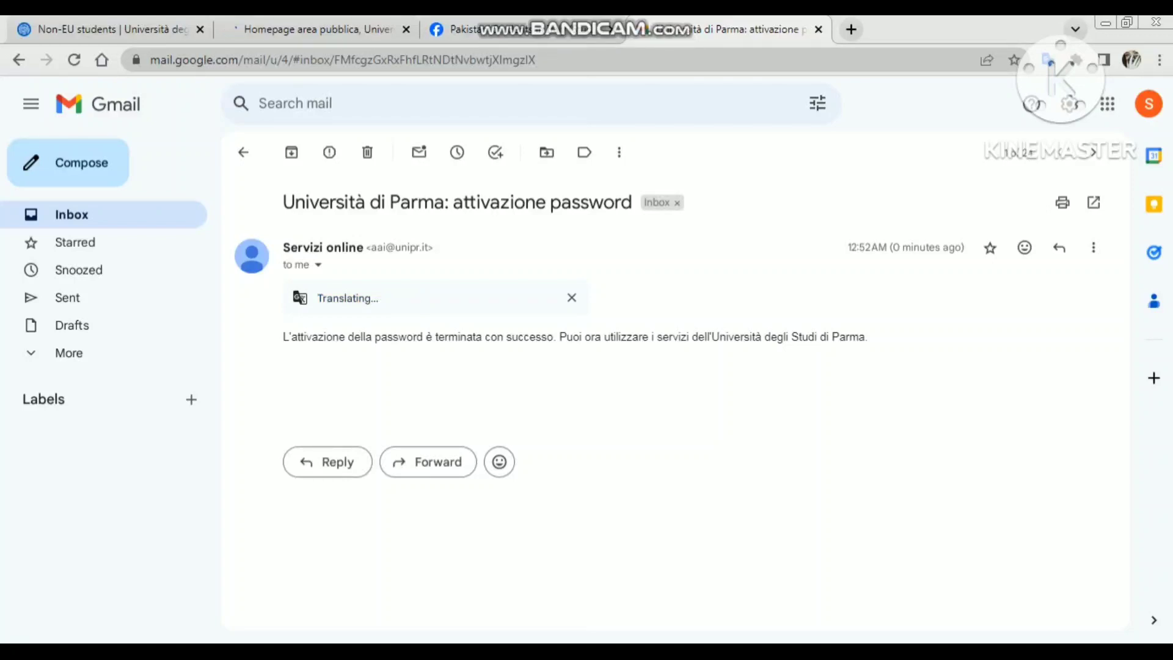
click(317, 30)
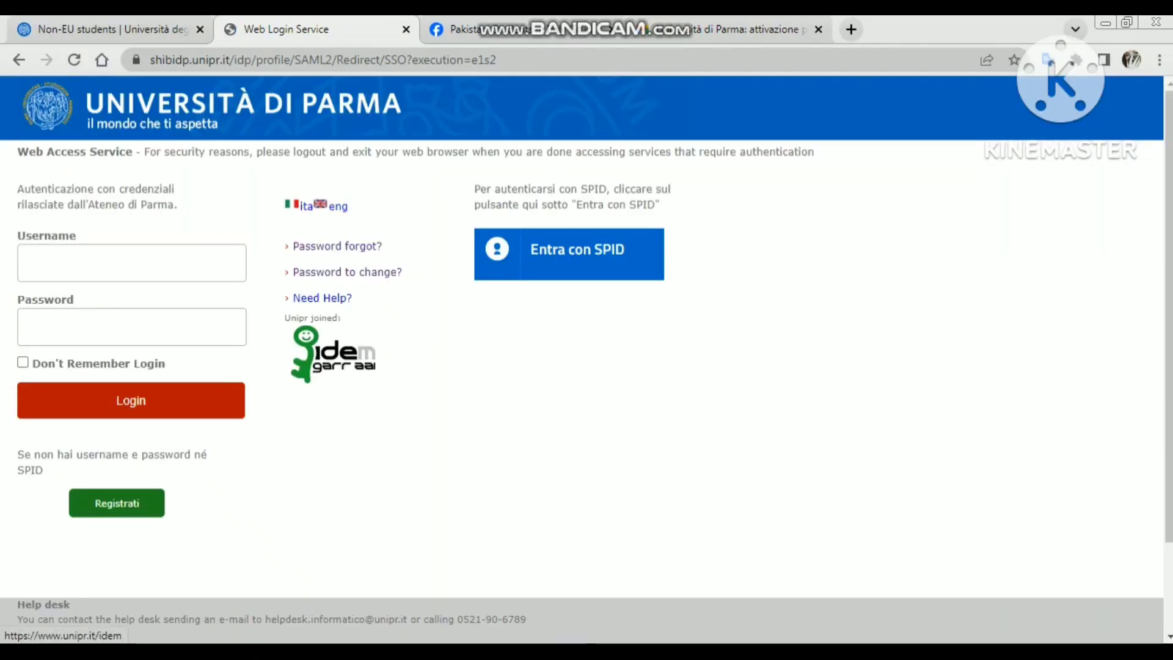
Copy the username again from the Università di Parma registration e-mail.
click(131, 263)
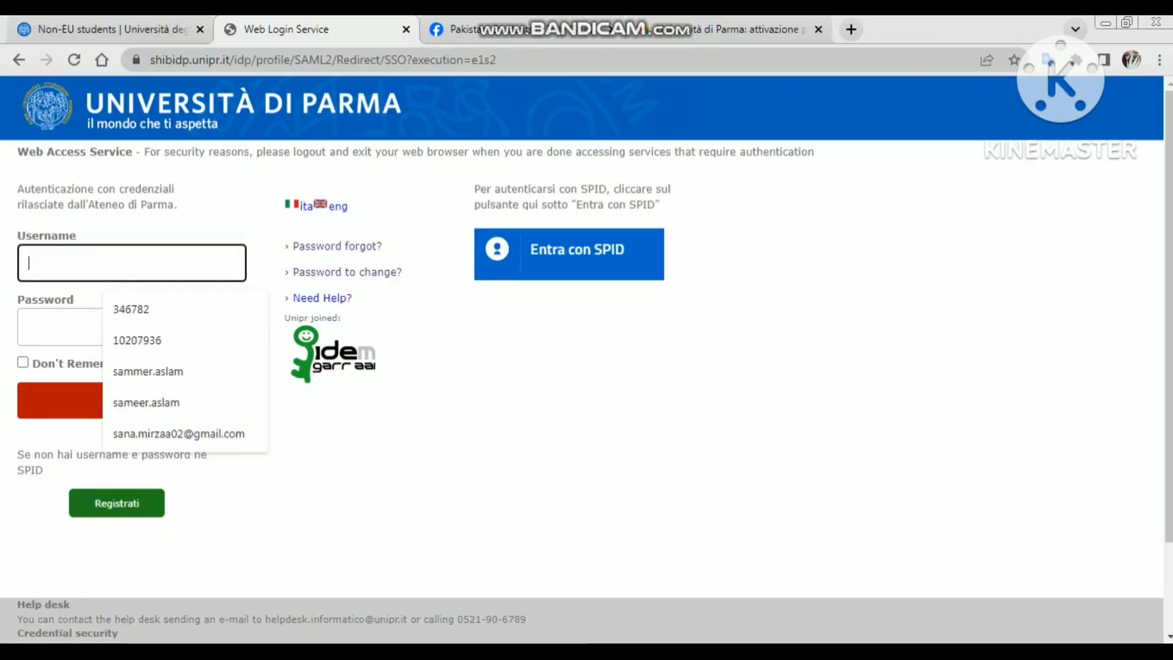
key(ctrl+Tab)
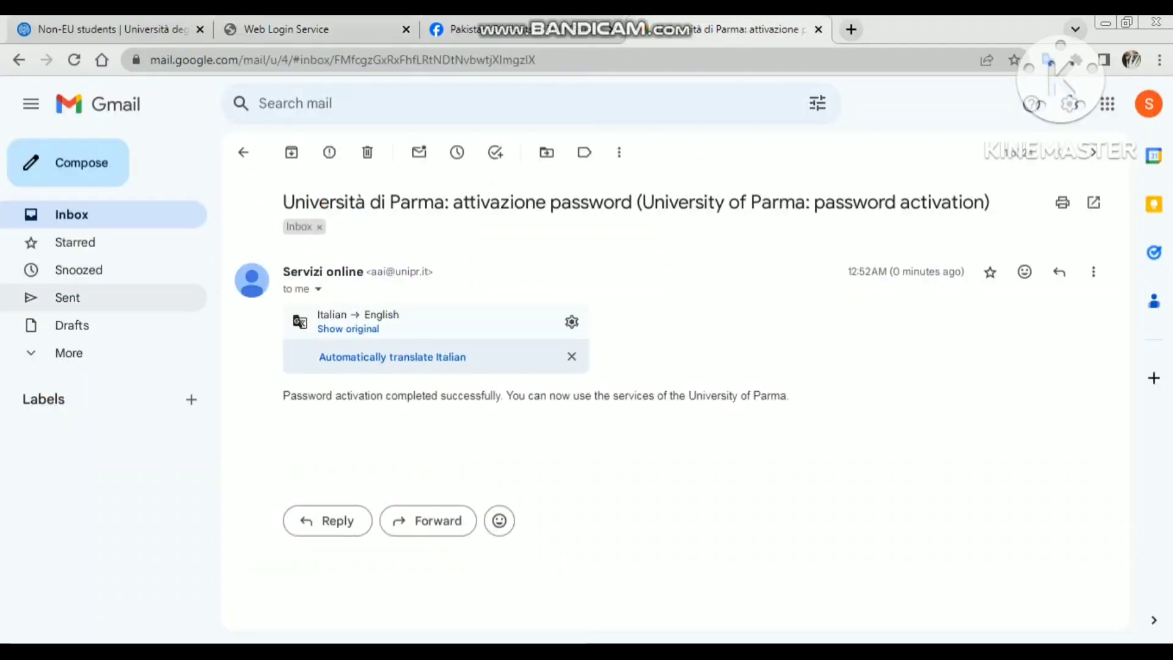
click(71, 215)
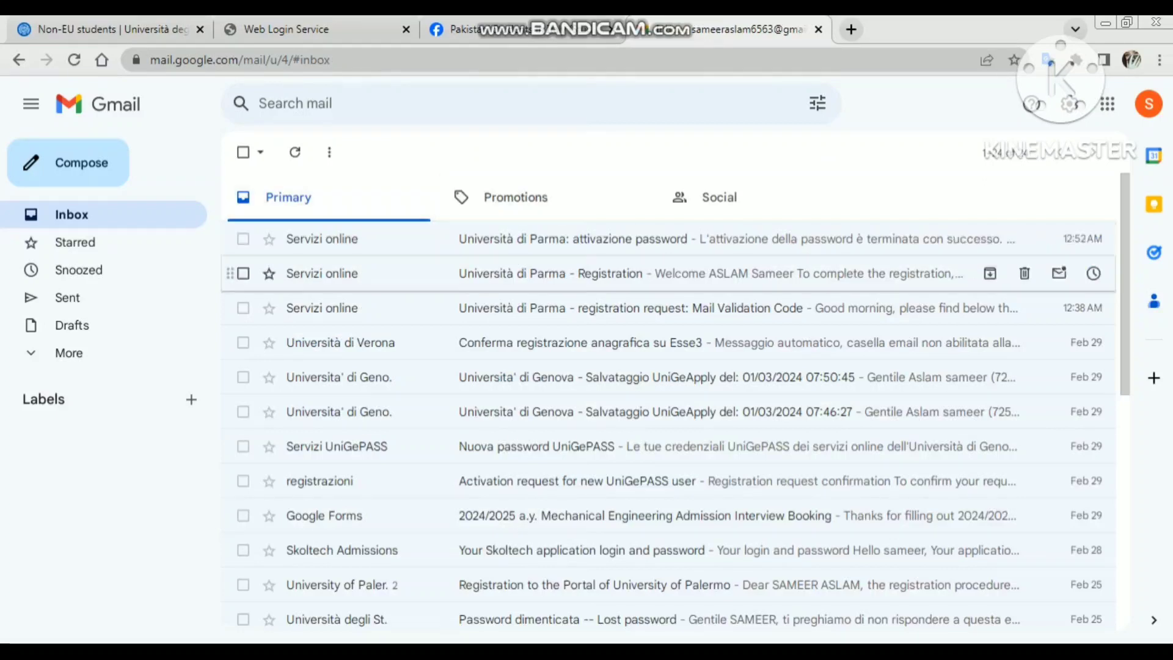
click(672, 273)
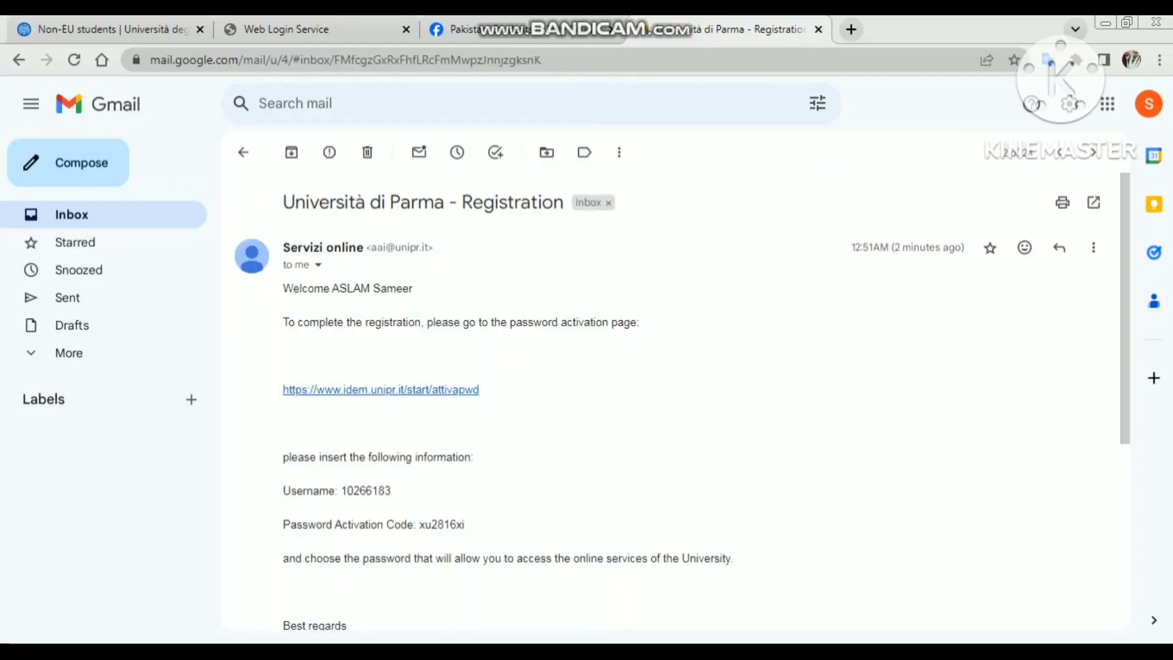
drag(391, 491, 340, 491)
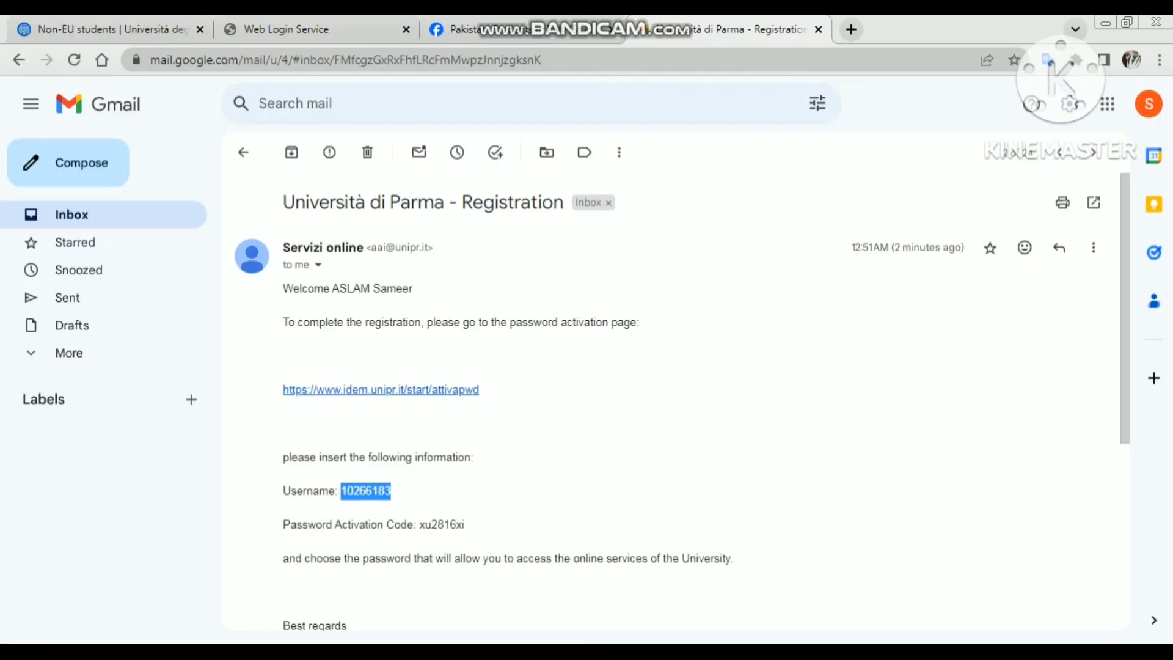
right_click(349, 490)
click(392, 318)
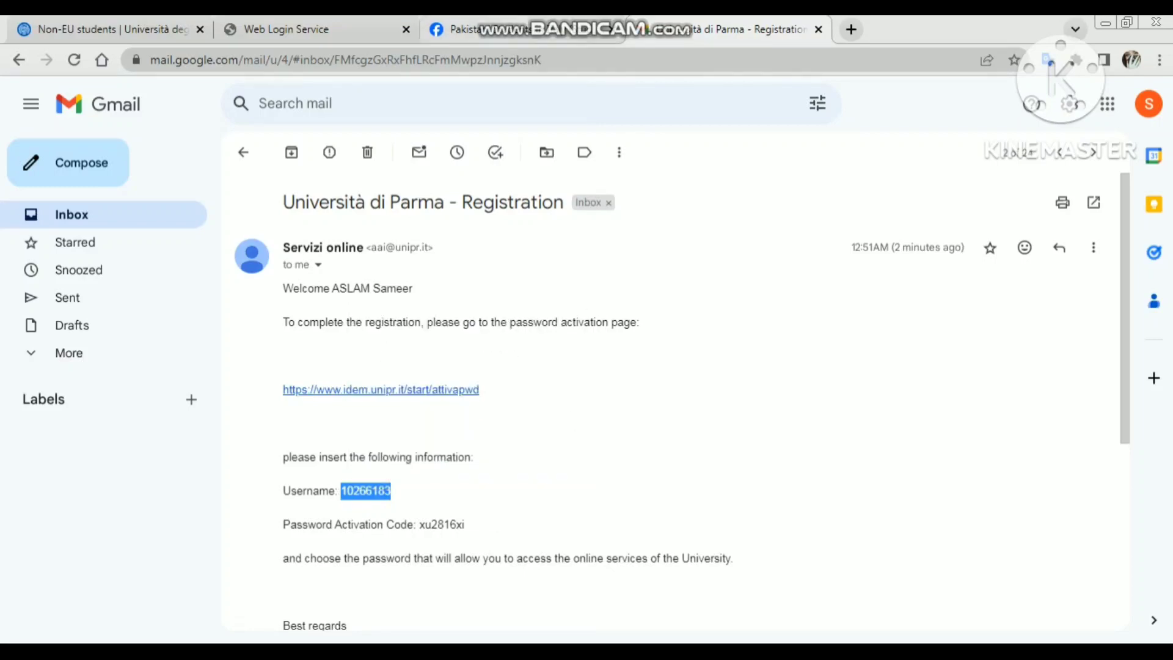
Paste the username into the Web Login form, enter the new password, and log in.
click(286, 28)
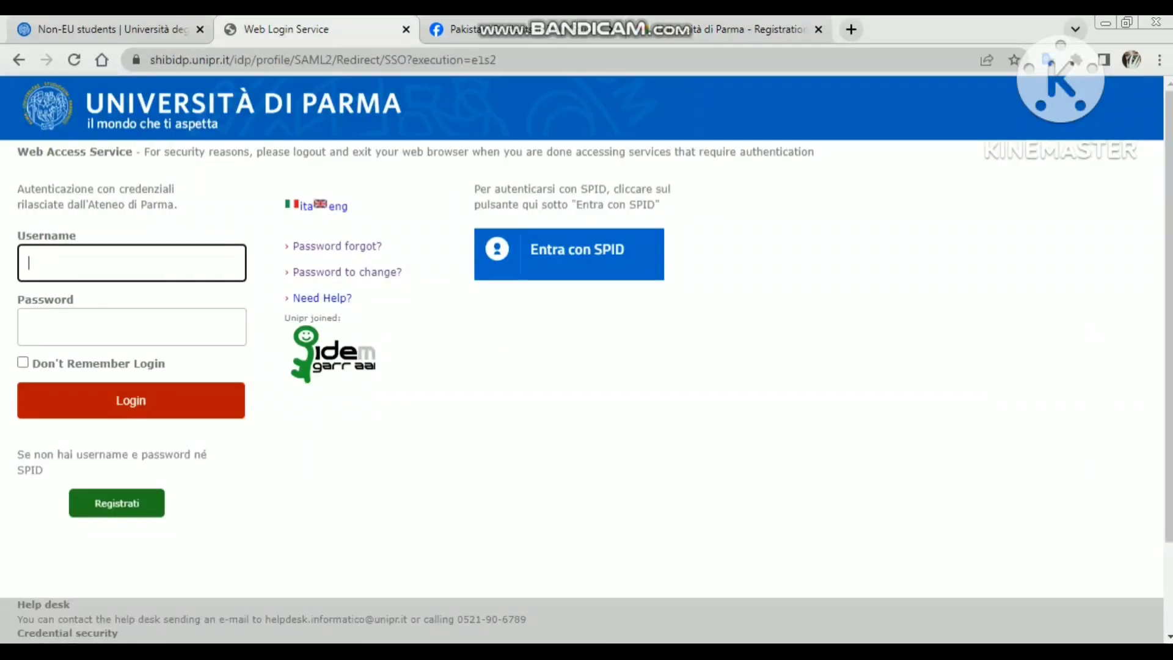
click(112, 262)
right_click(111, 261)
click(152, 364)
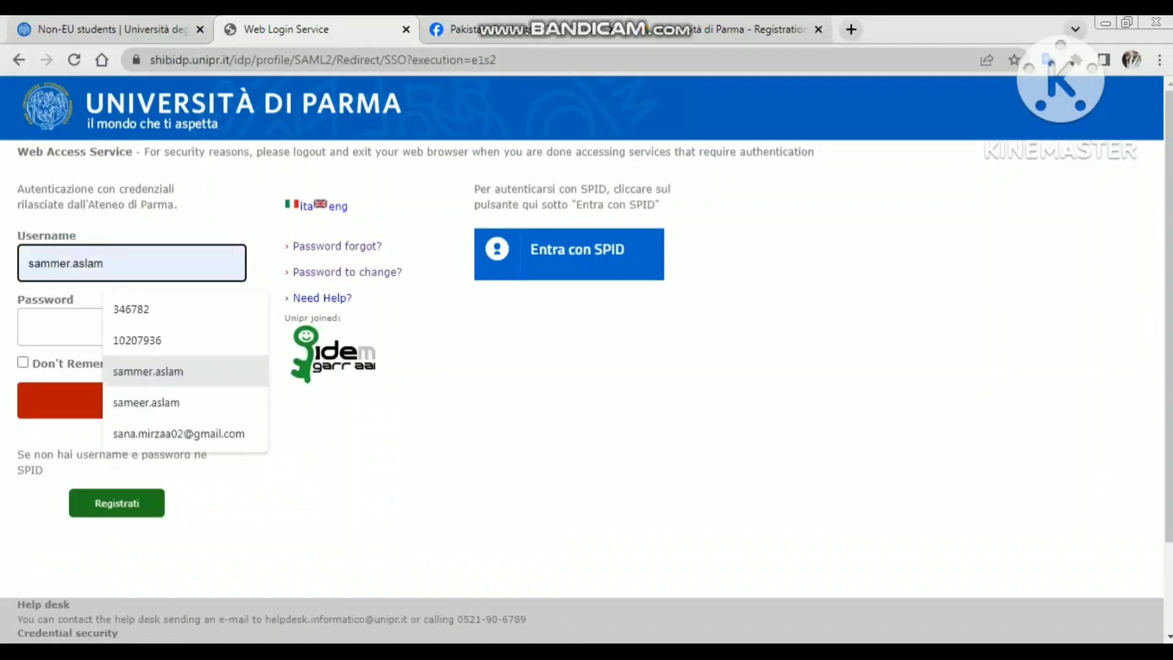
click(132, 327)
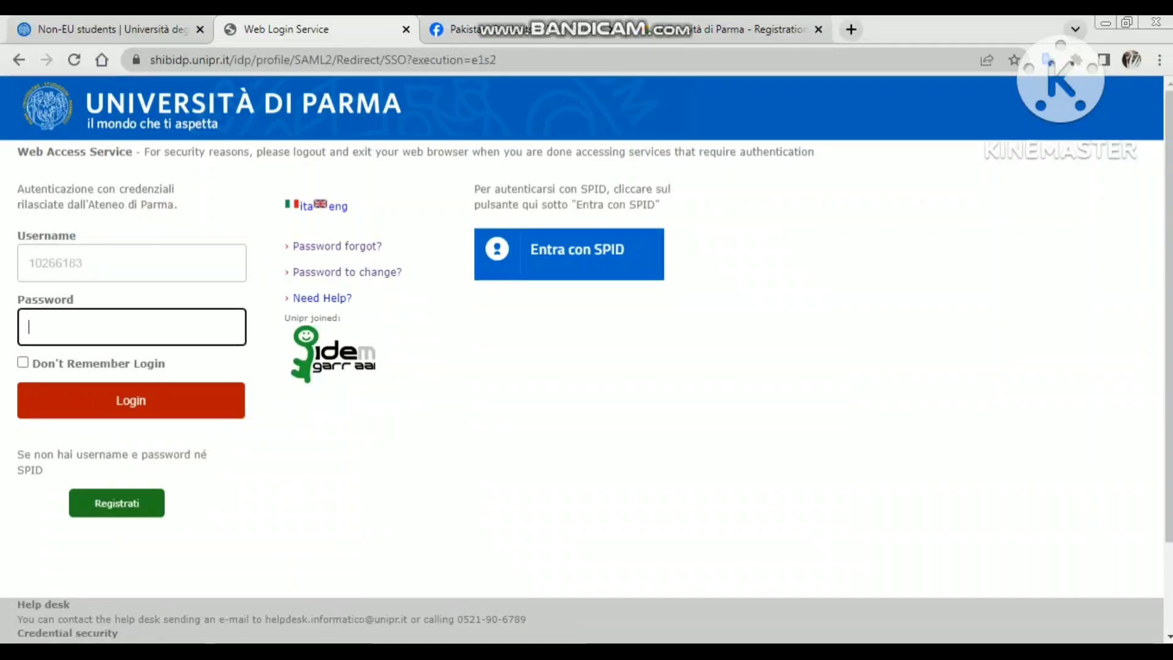
text(****)
key(BackSpace)
key(BackSpace)
key(BackSpace)
key(BackSpace)
text(**********)
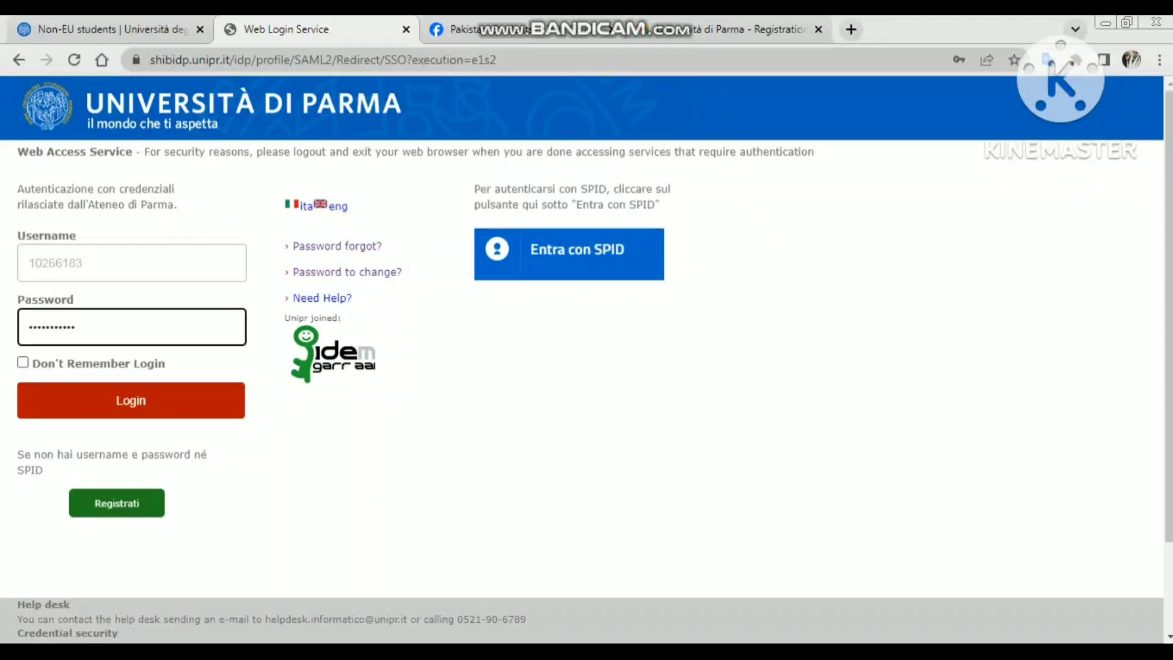
key(Return)
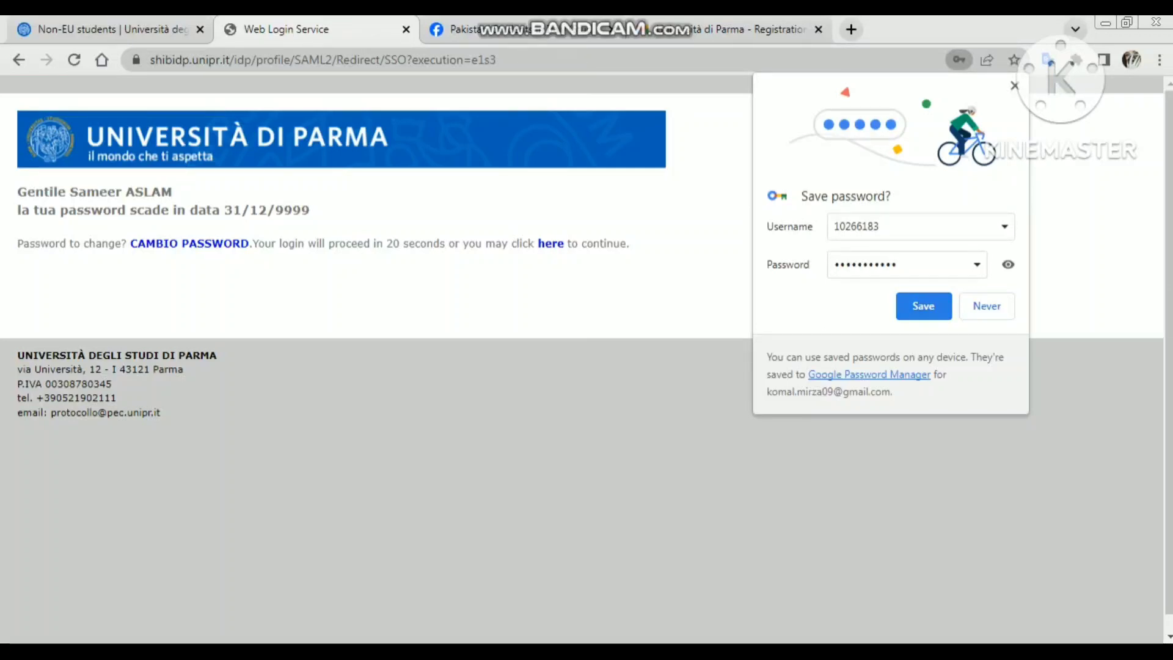
Dismiss the save-password prompt and continue past the login notice to the pre-admission form.
key(Return)
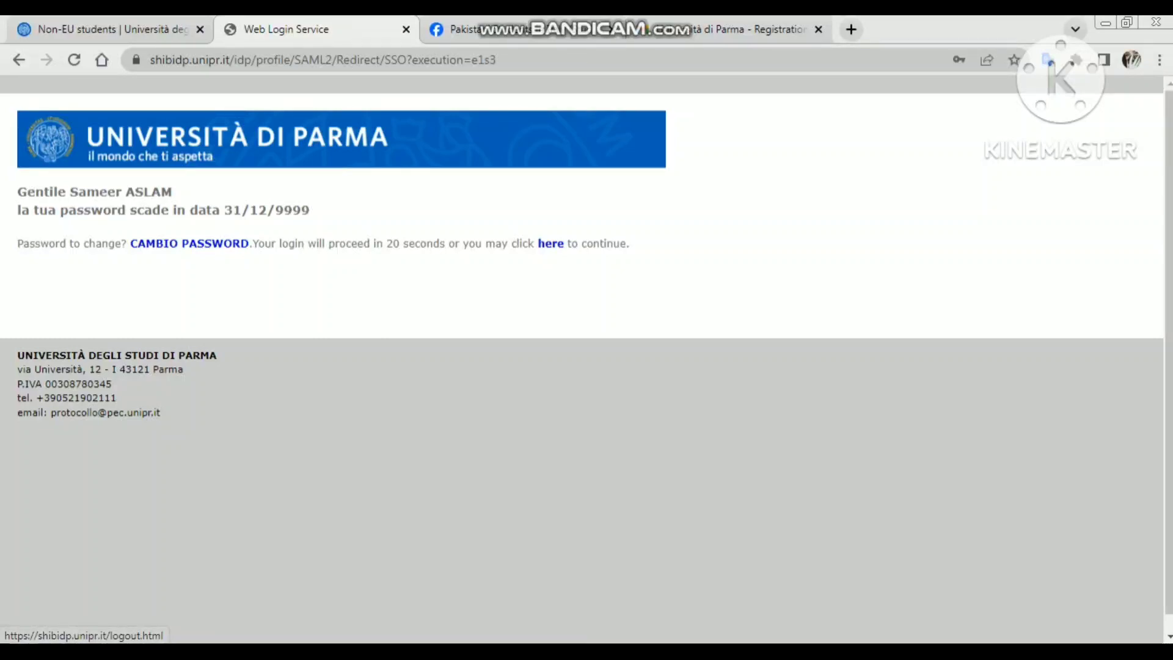
click(550, 243)
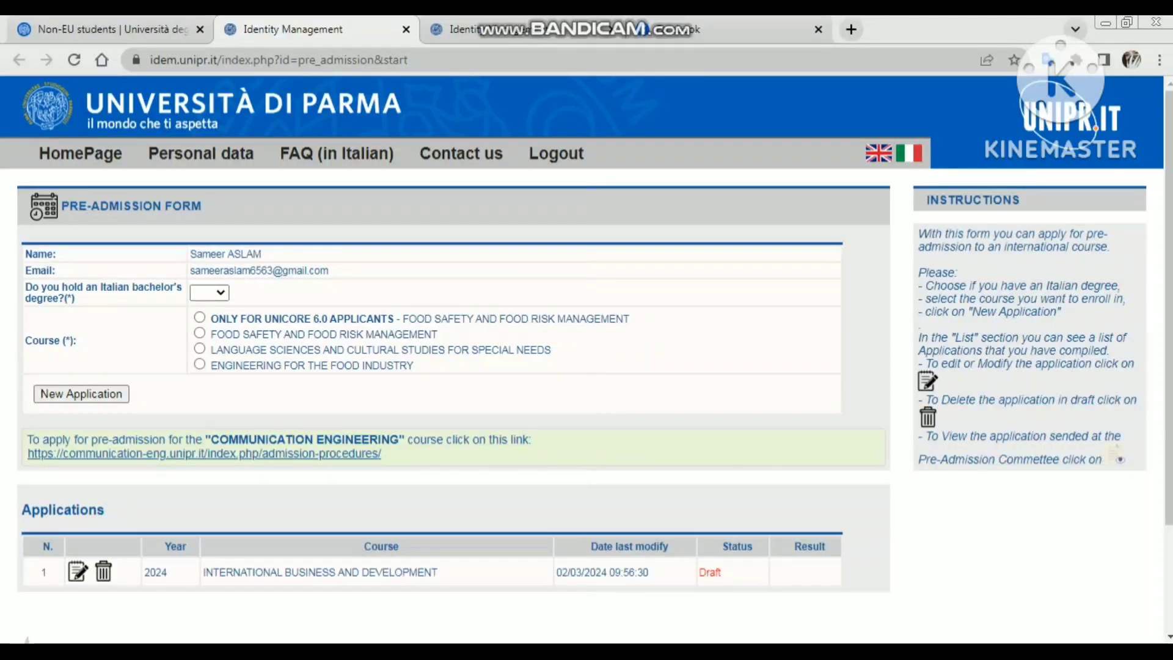
Open the draft International Business and Development application, then go back from the esteri.it embassy list.
scroll(587, 360, down, 2)
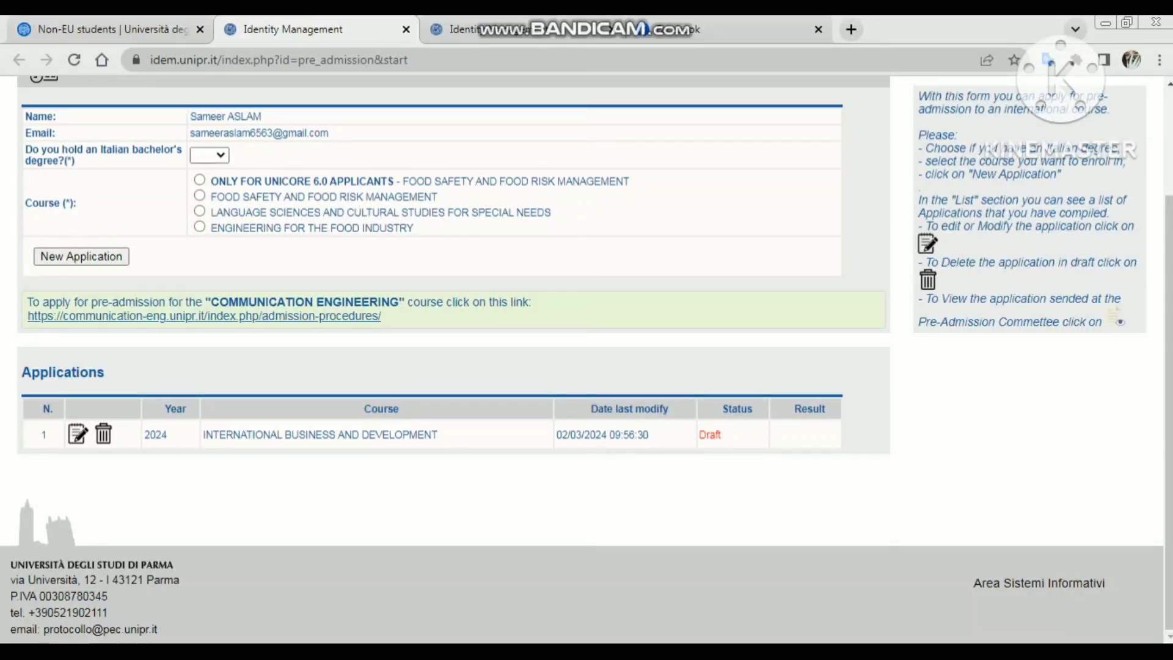
key(F5)
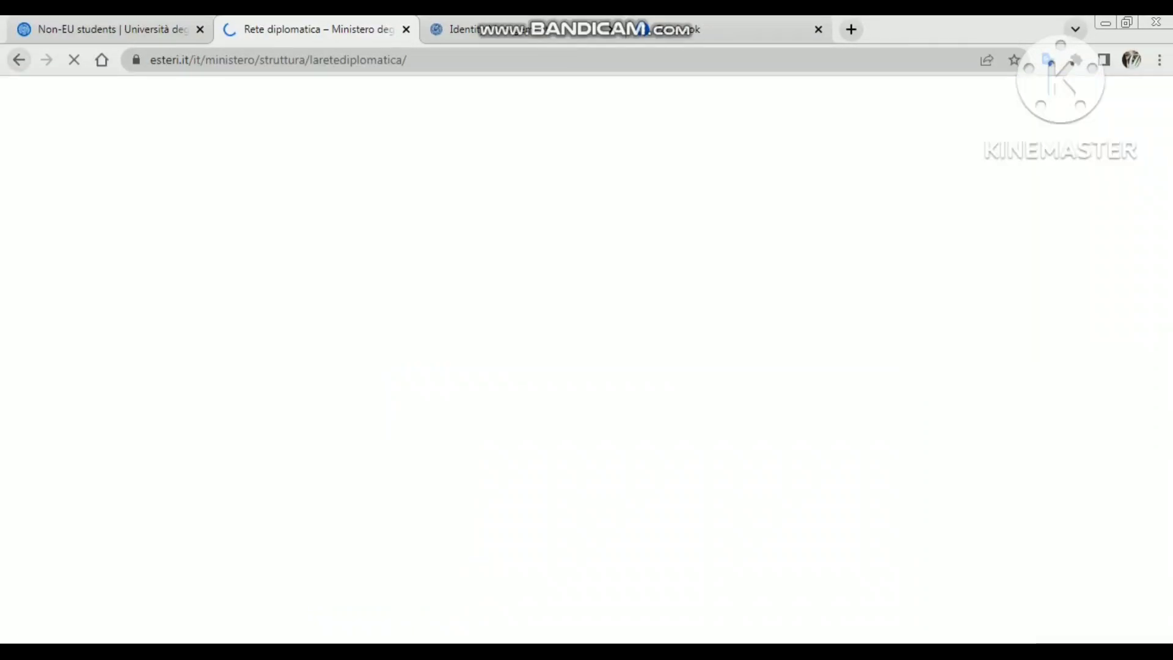
key(alt+Left)
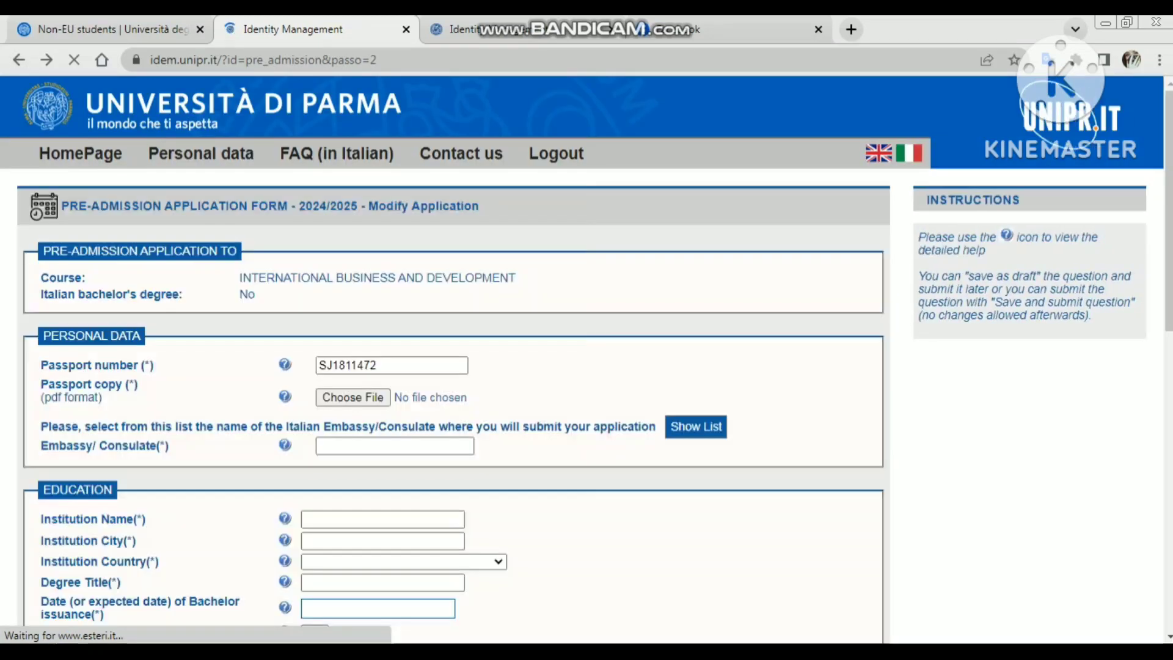
Enter 'Islamabad Italian Embssay' as the embassy/consulate and type the institution name.
click(395, 446)
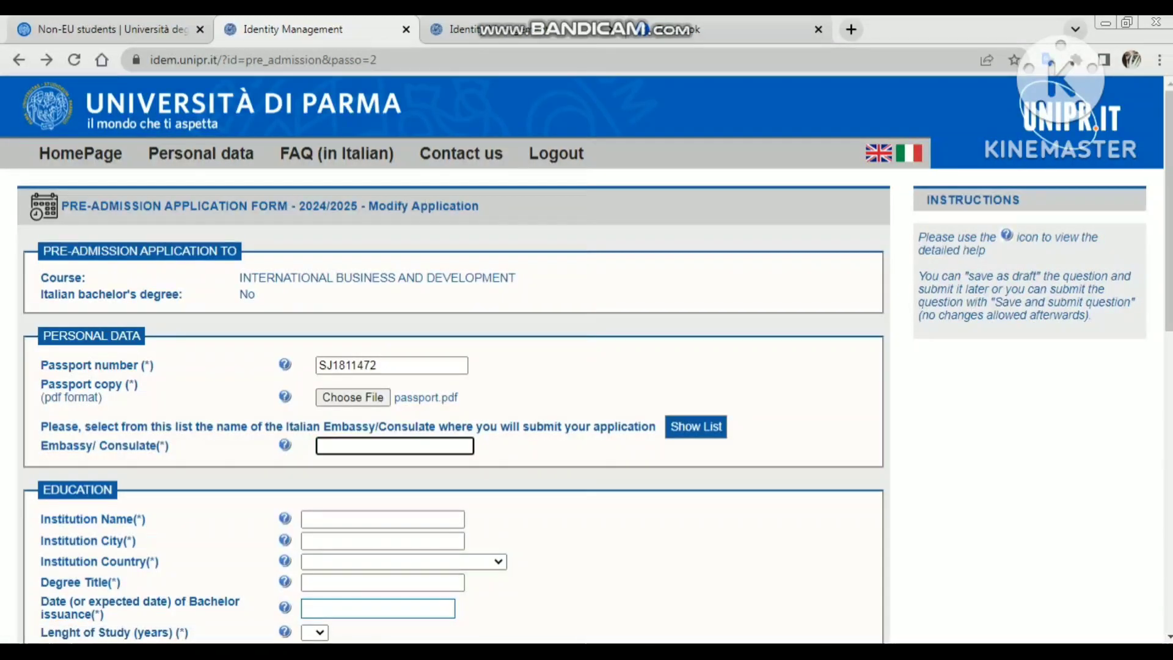
text(Islamabad Italian Embssay)
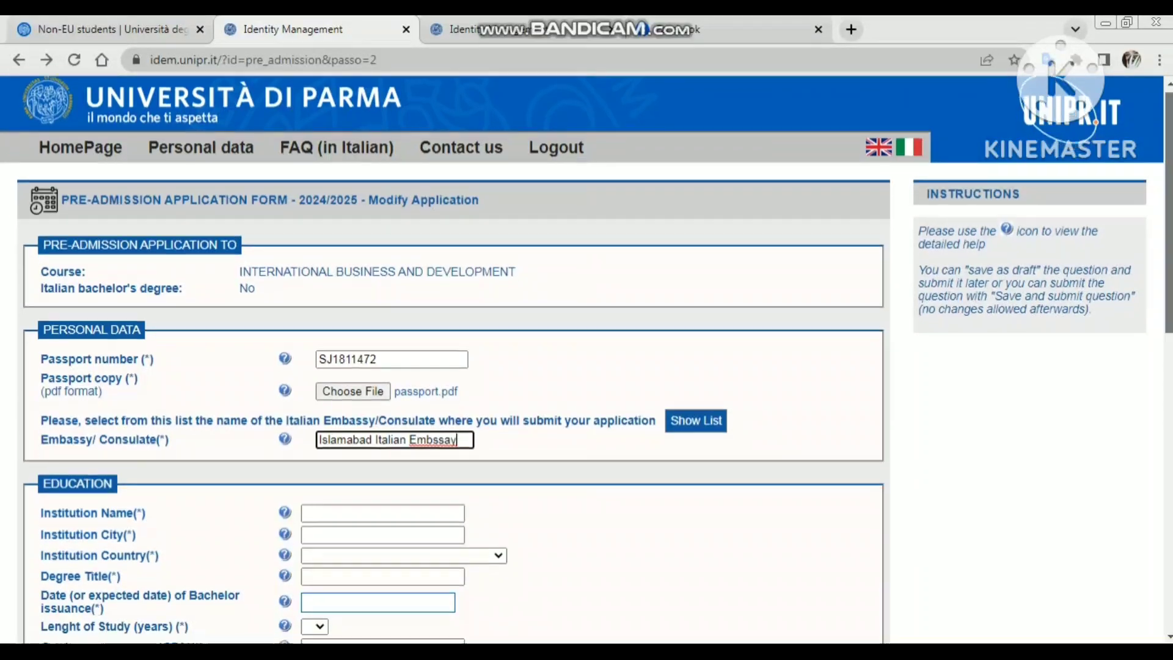
scroll(586, 361, down, 4)
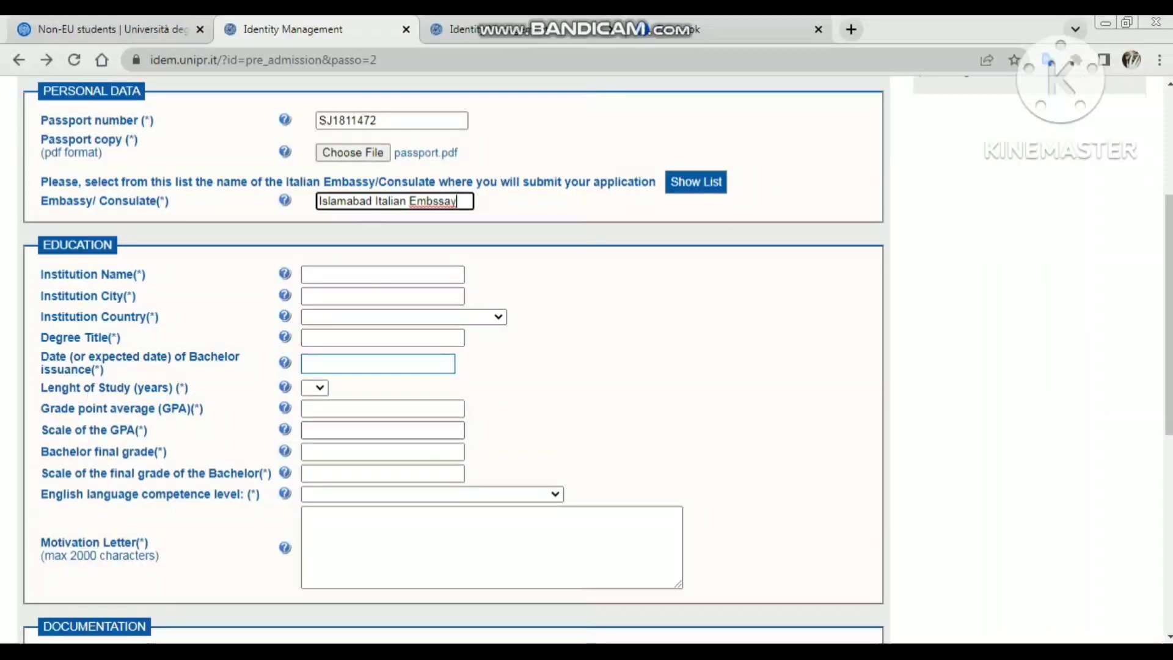
click(383, 274)
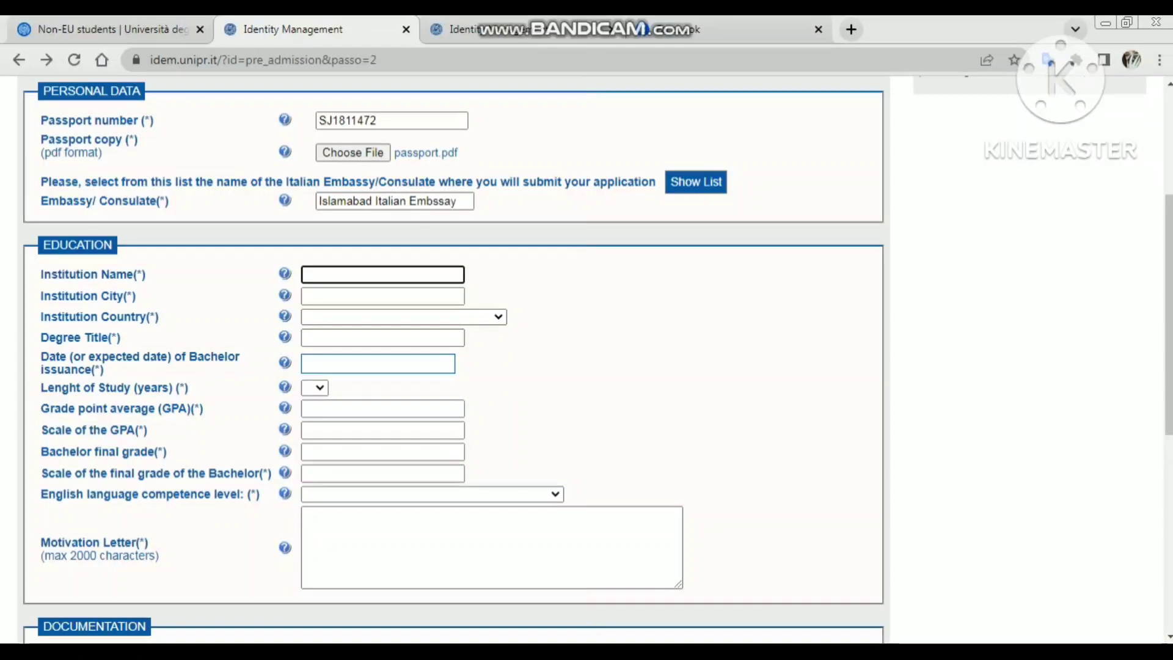
text(Mirpu)
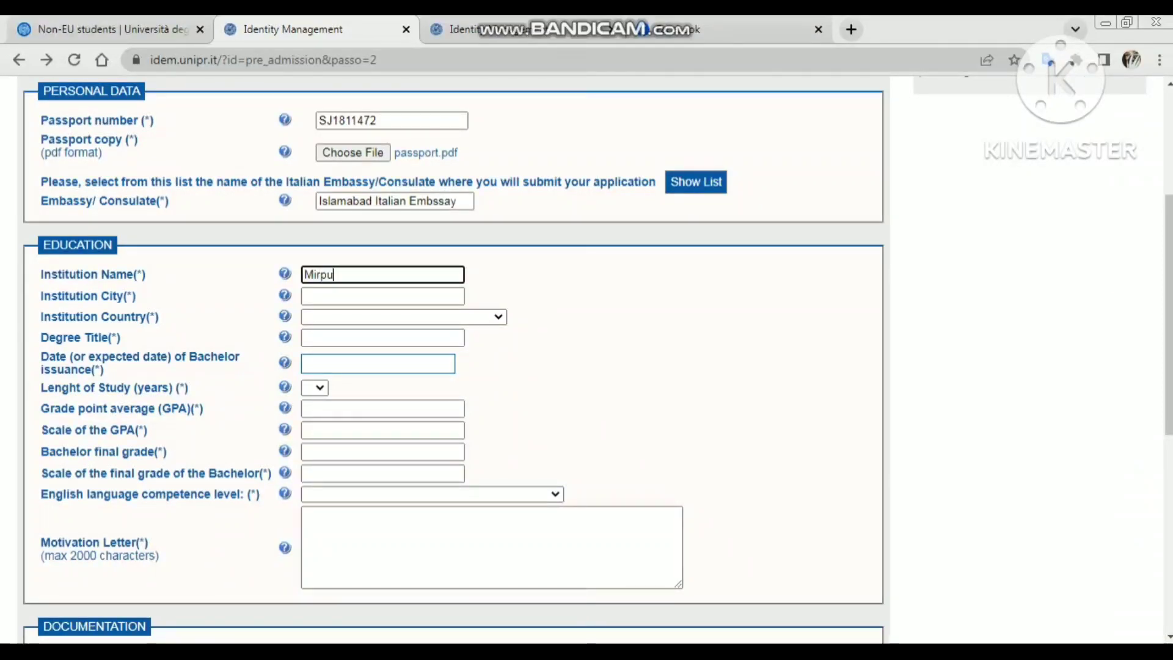
key(BackSpace)
key(BackSpace)
key(BackSpace)
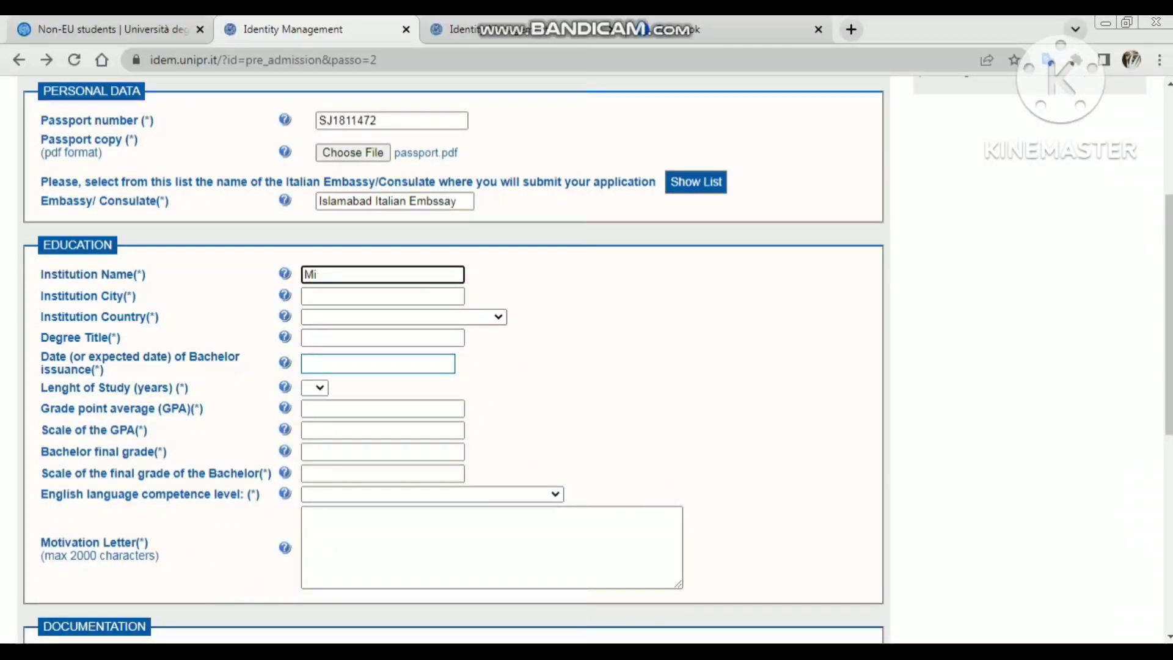
text(irpu)
key(BackSpace)
key(BackSpace)
key(BackSpace)
key(BackSpace)
text(ust)
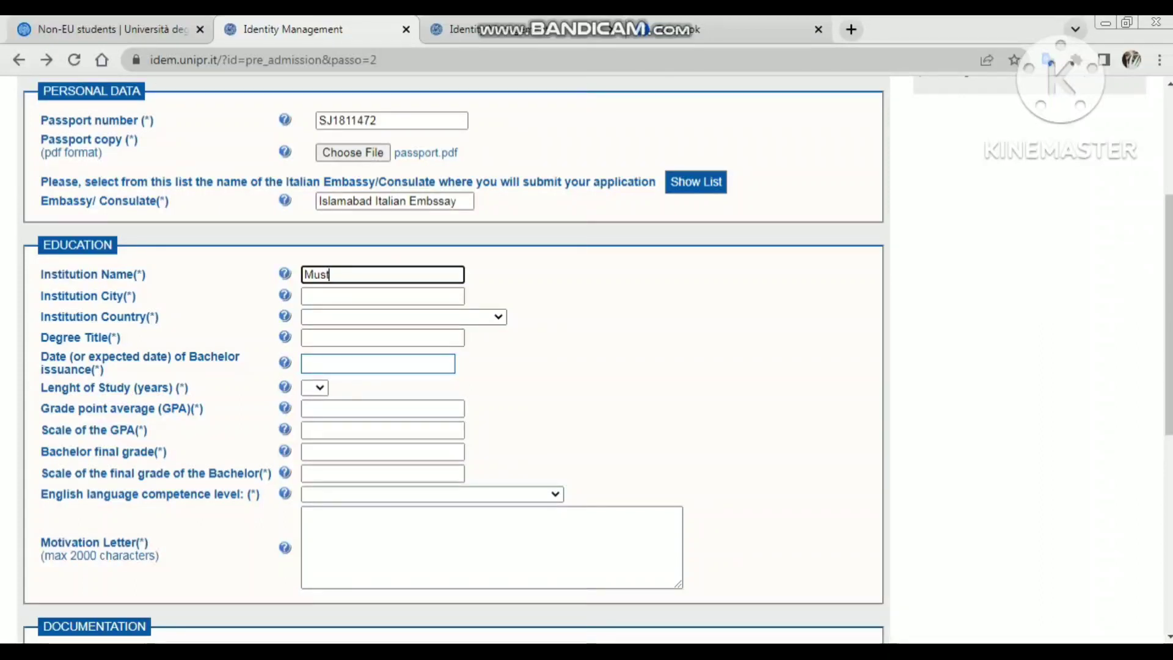
Set institution city 'bhimber, Mirpur', country Pakistan, and degree title 'Bs computer engineering system'.
click(383, 295)
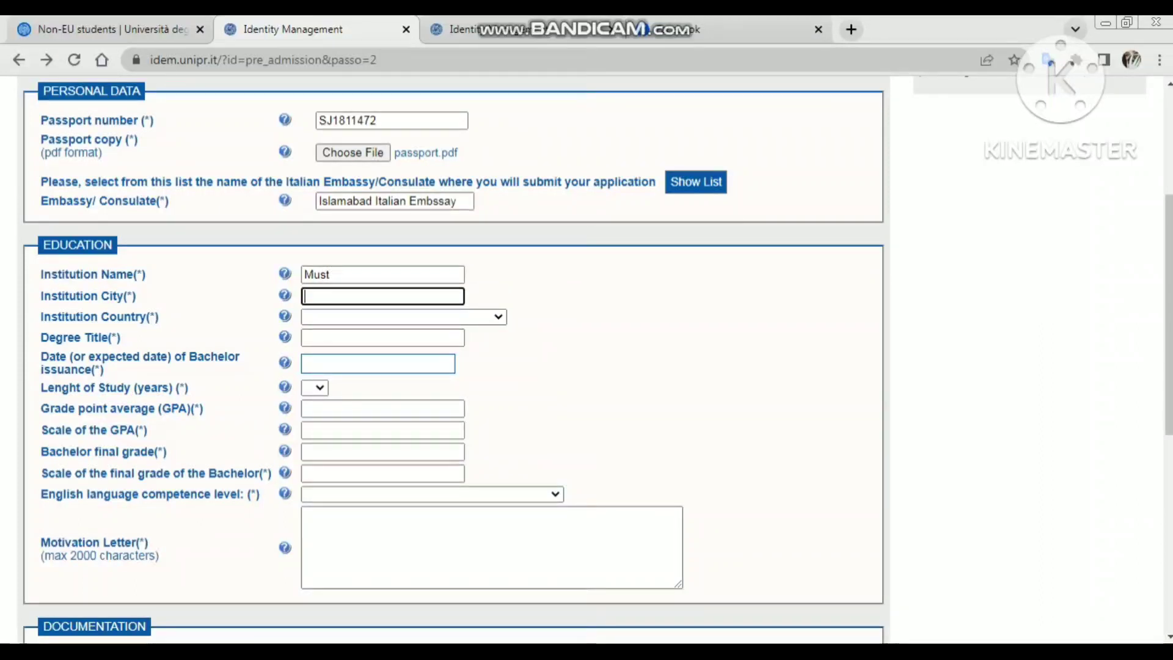
text(bhim)
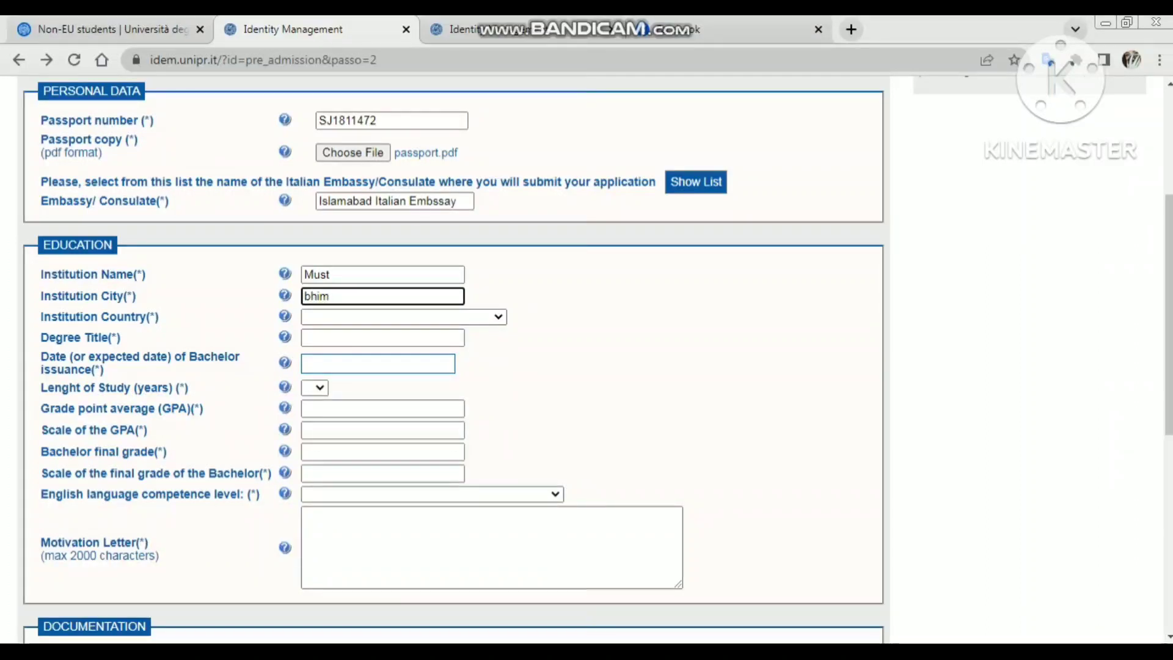
text(ber, )
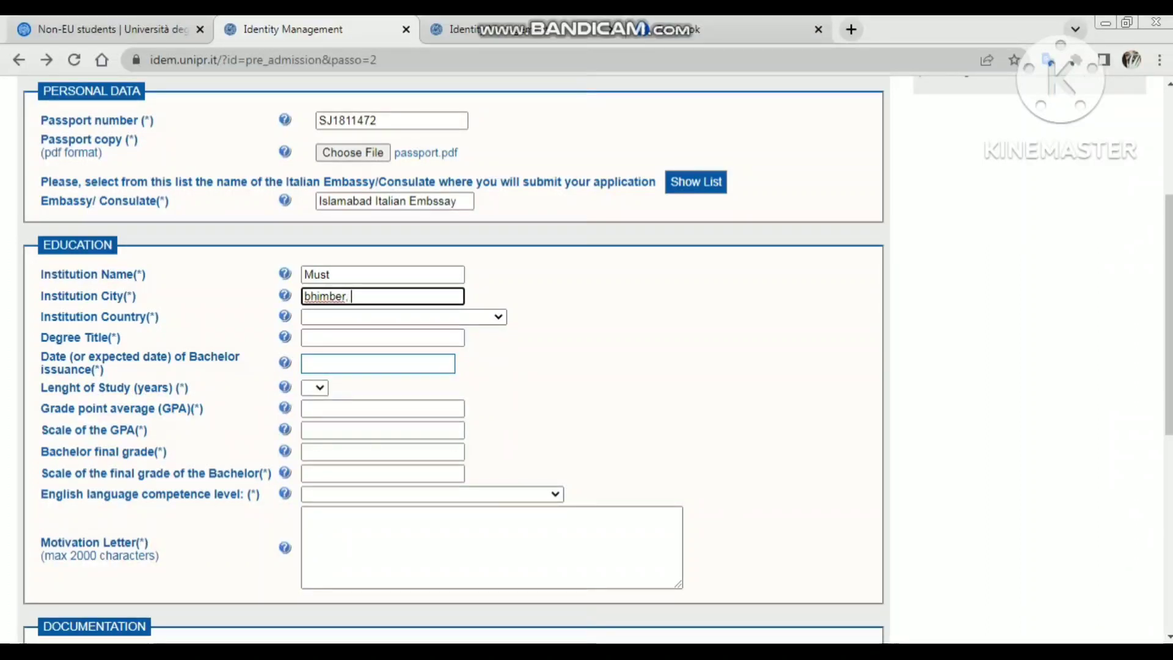
text(Mirpur)
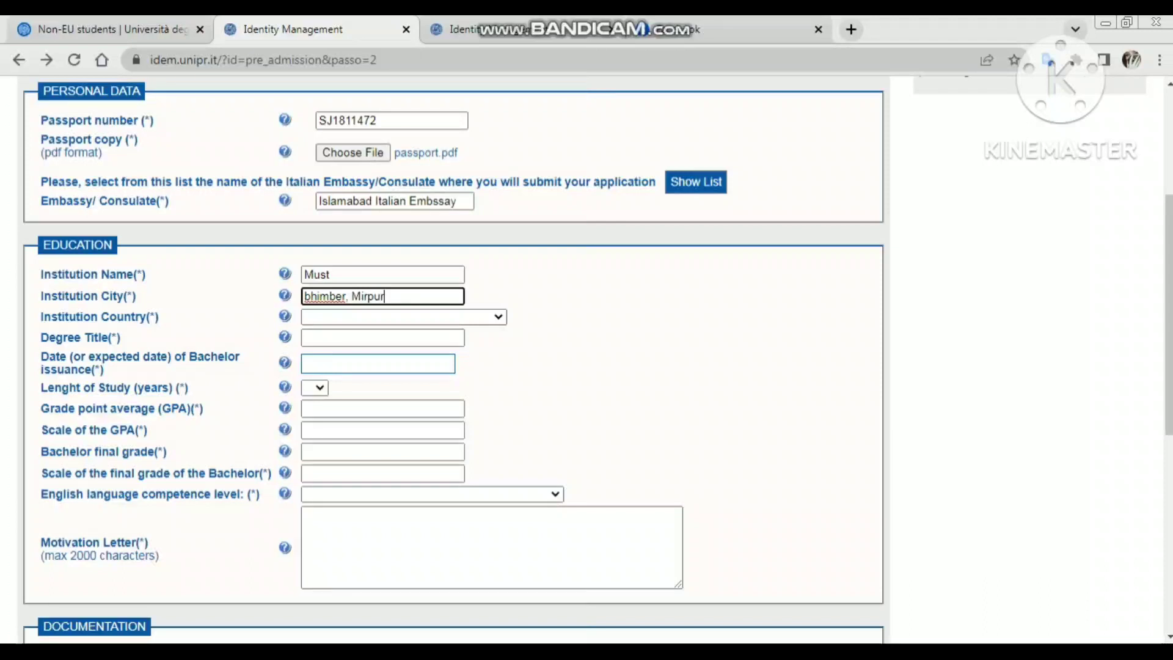
key(Tab)
key(alt+Down)
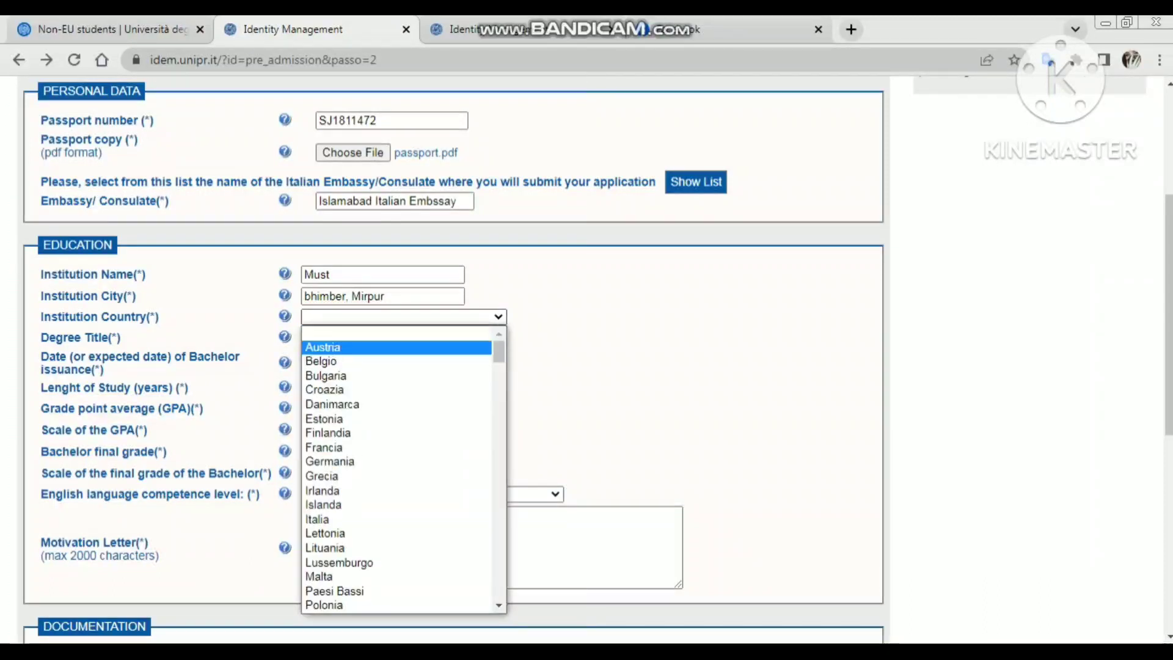
text(pak)
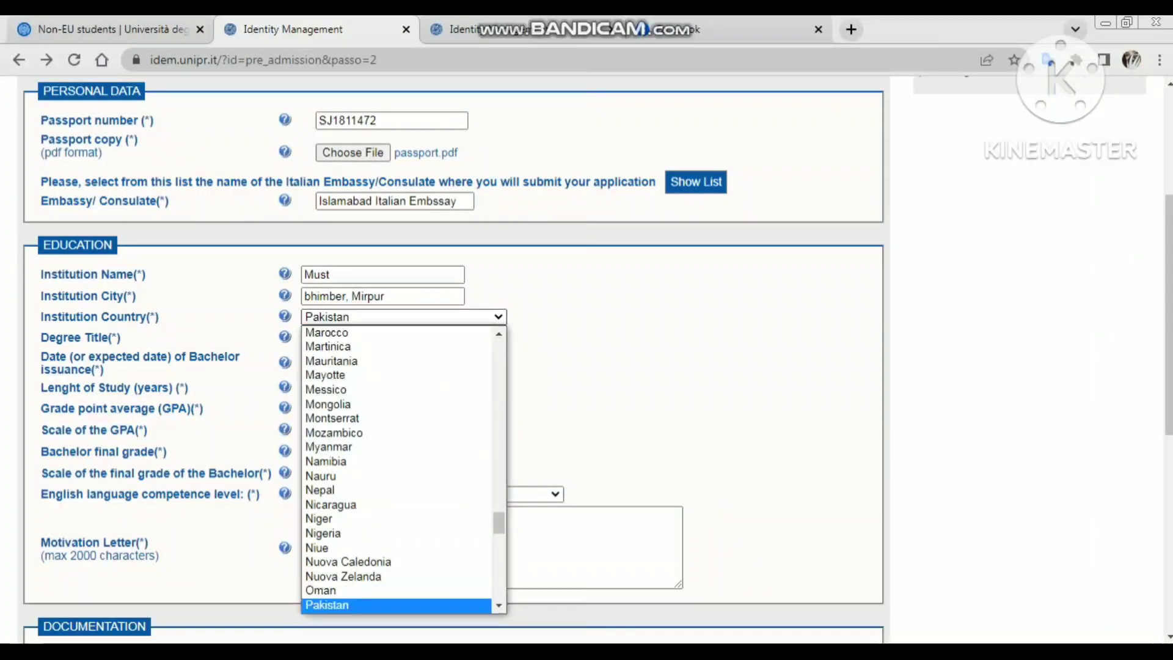
click(327, 605)
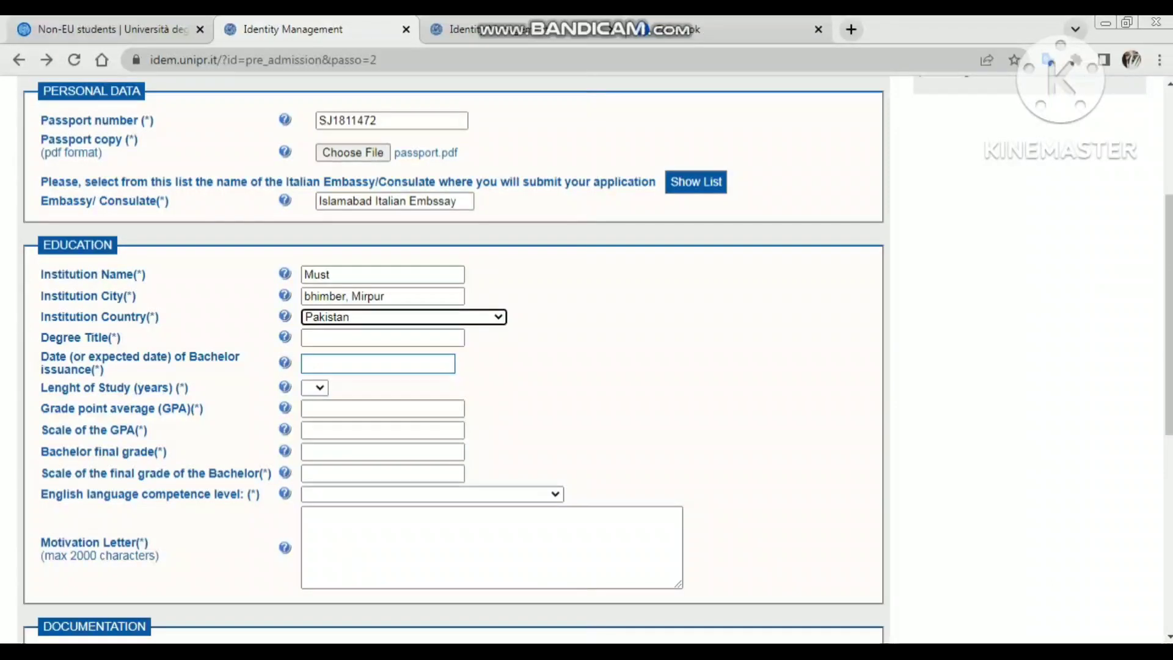
click(382, 337)
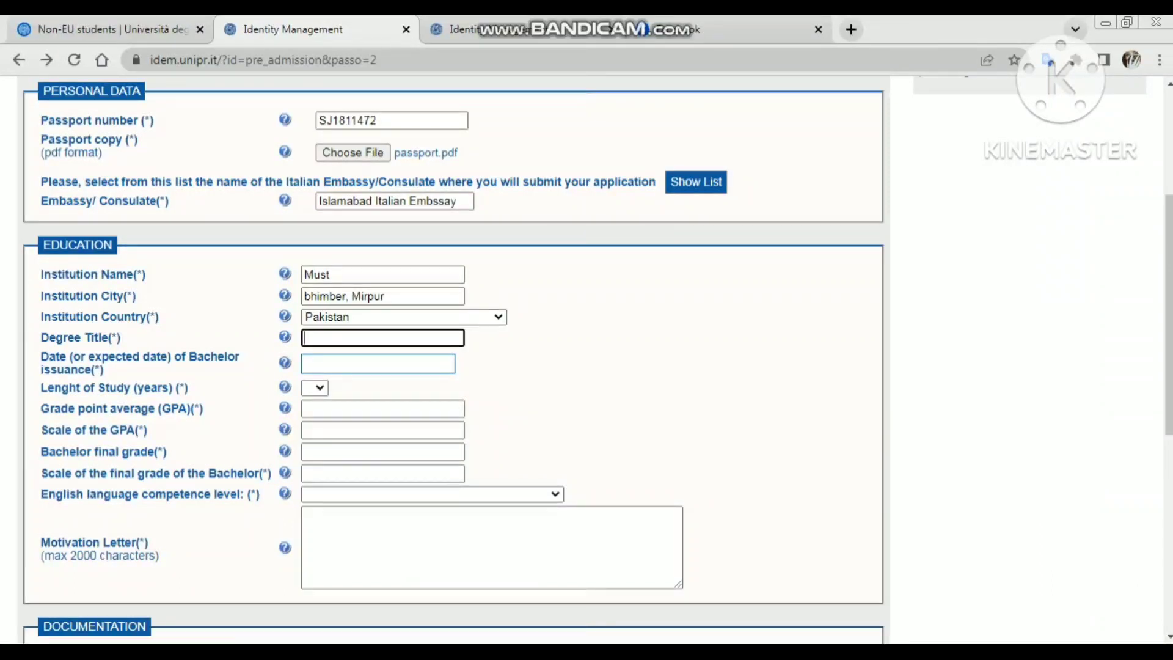
text(Bs com)
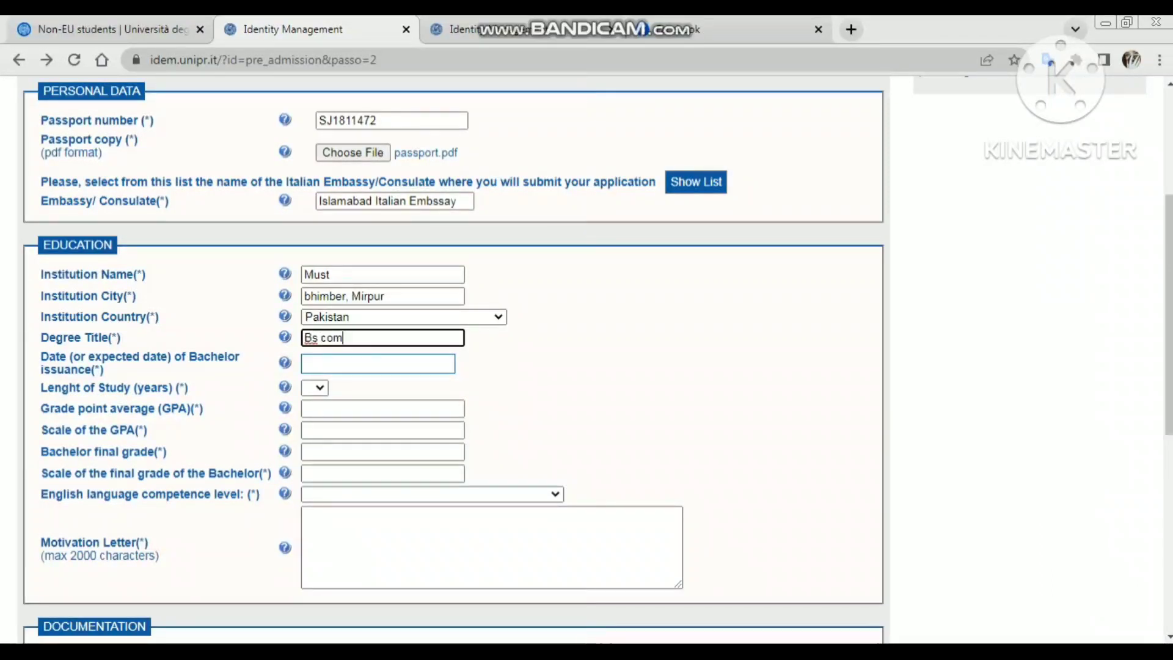
text(puter en)
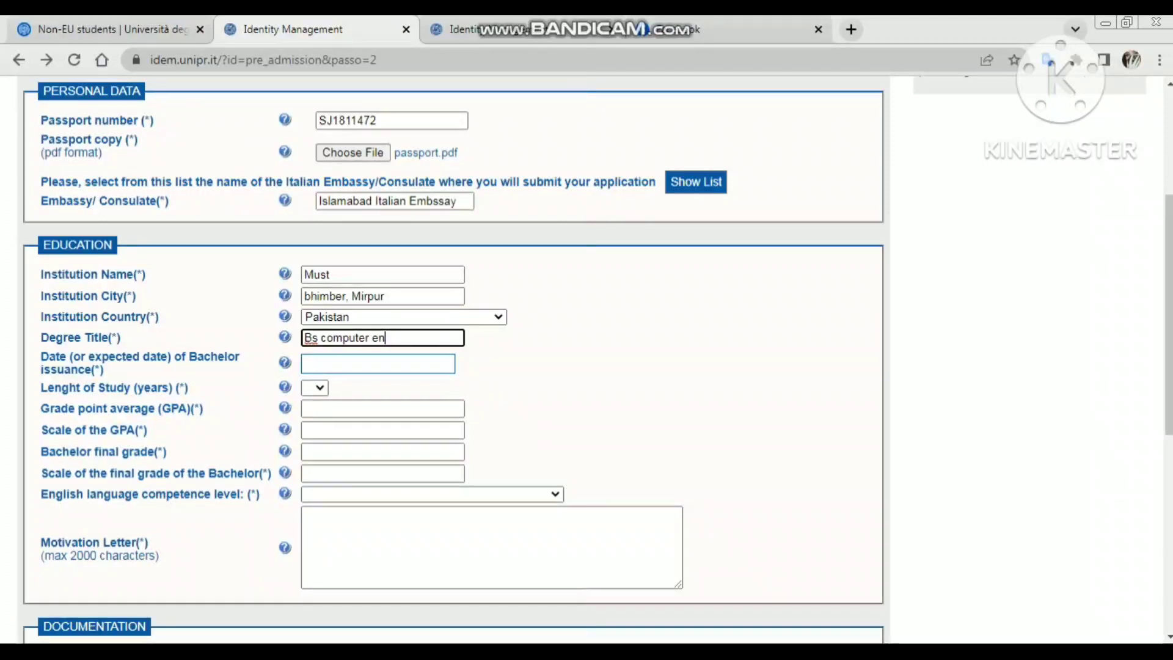
text(gineering system)
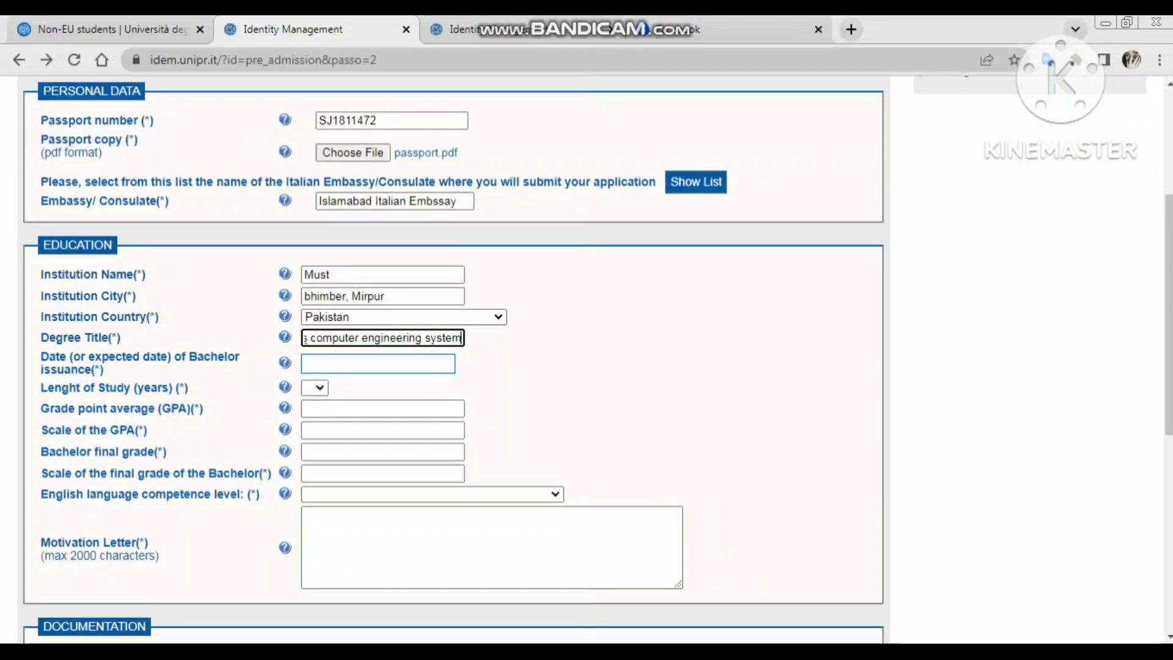
Set the bachelor issue date to 14 Ottobre 2016 and length of study to 4 years.
click(378, 364)
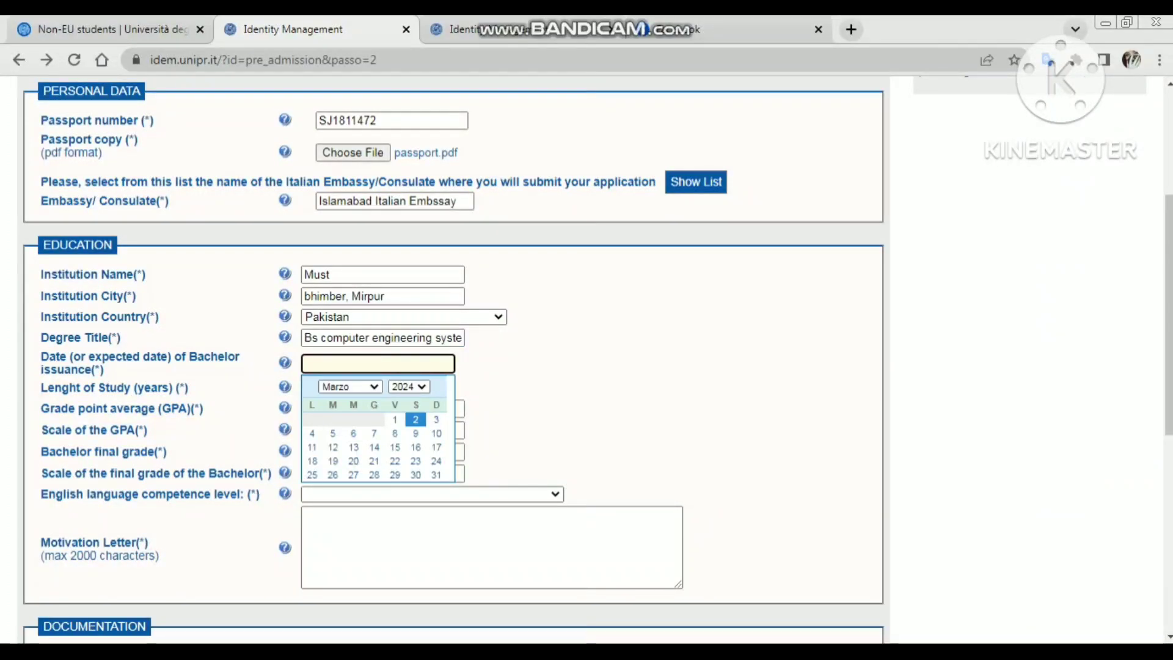
click(408, 386)
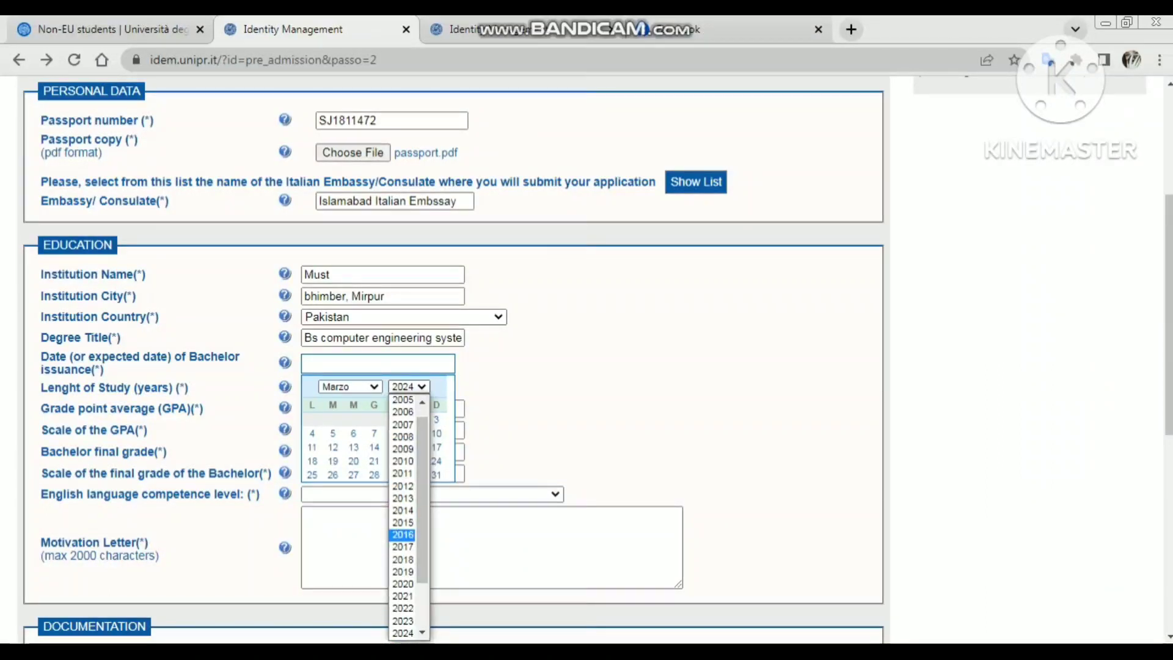
click(403, 534)
click(349, 386)
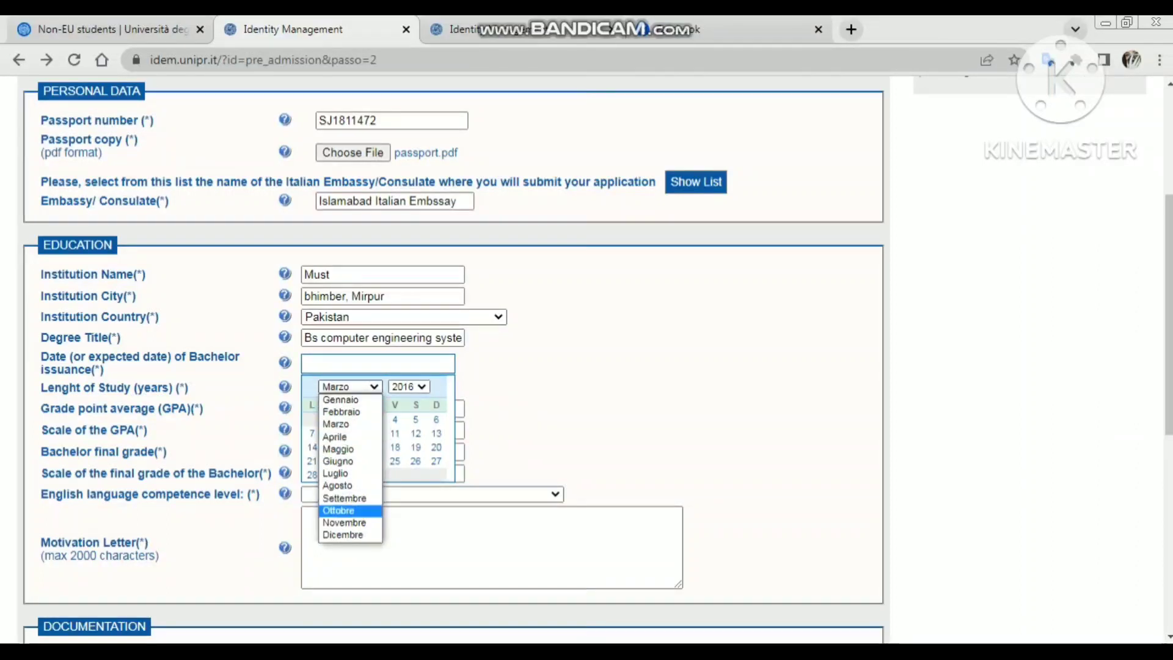
click(339, 510)
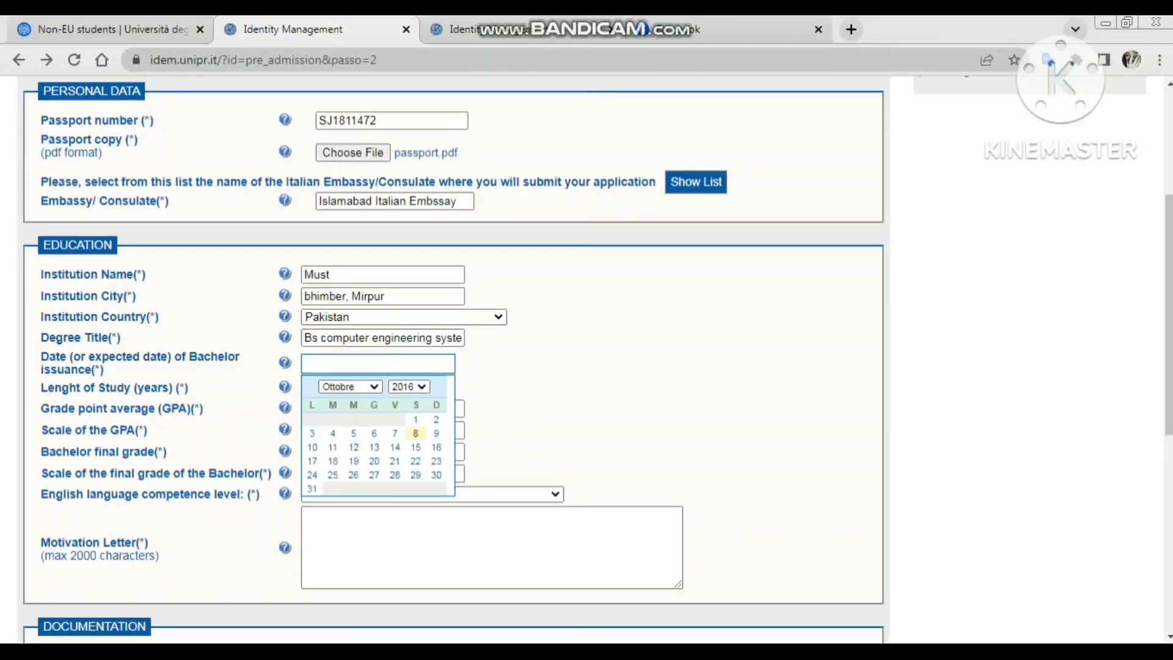
click(394, 446)
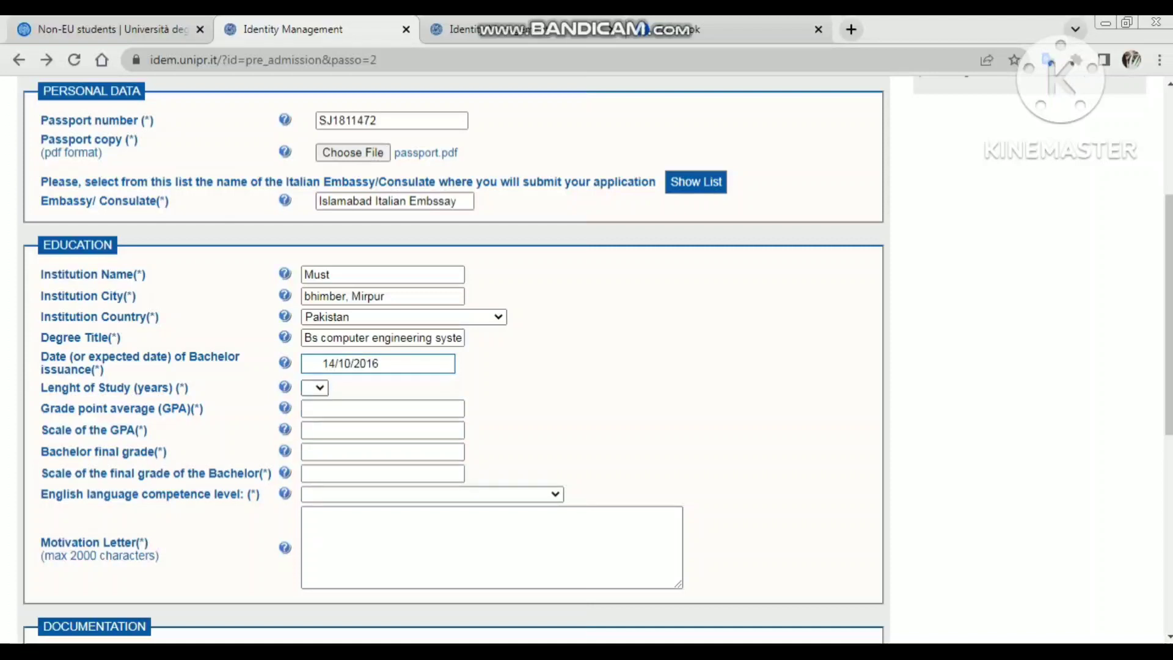
click(315, 387)
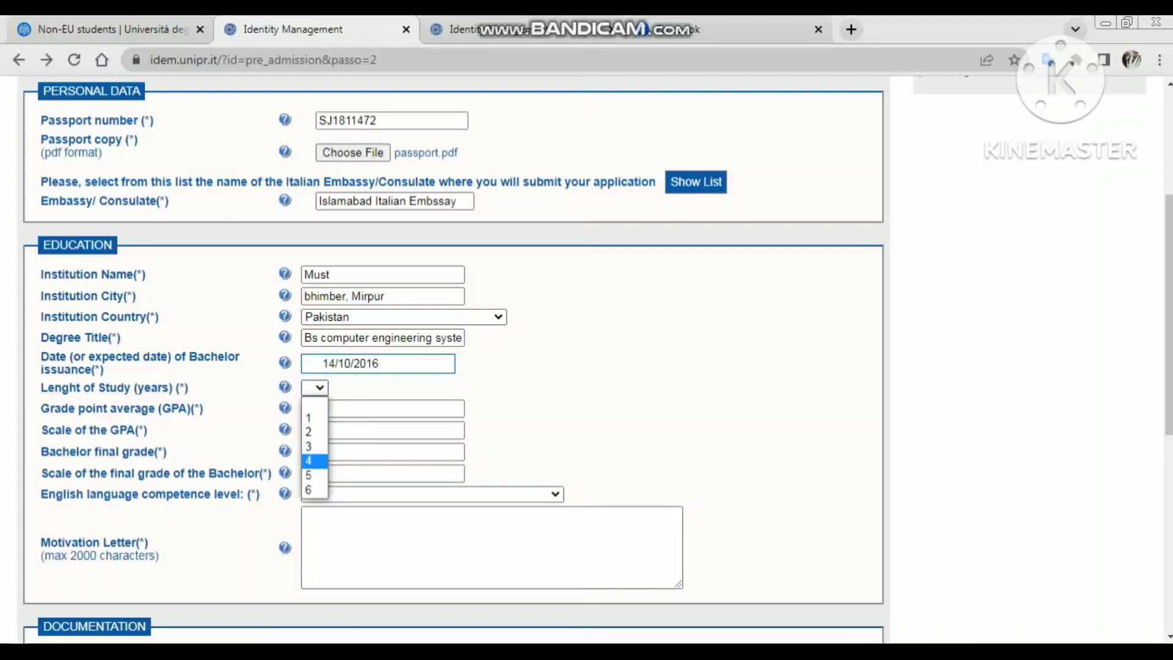
click(315, 459)
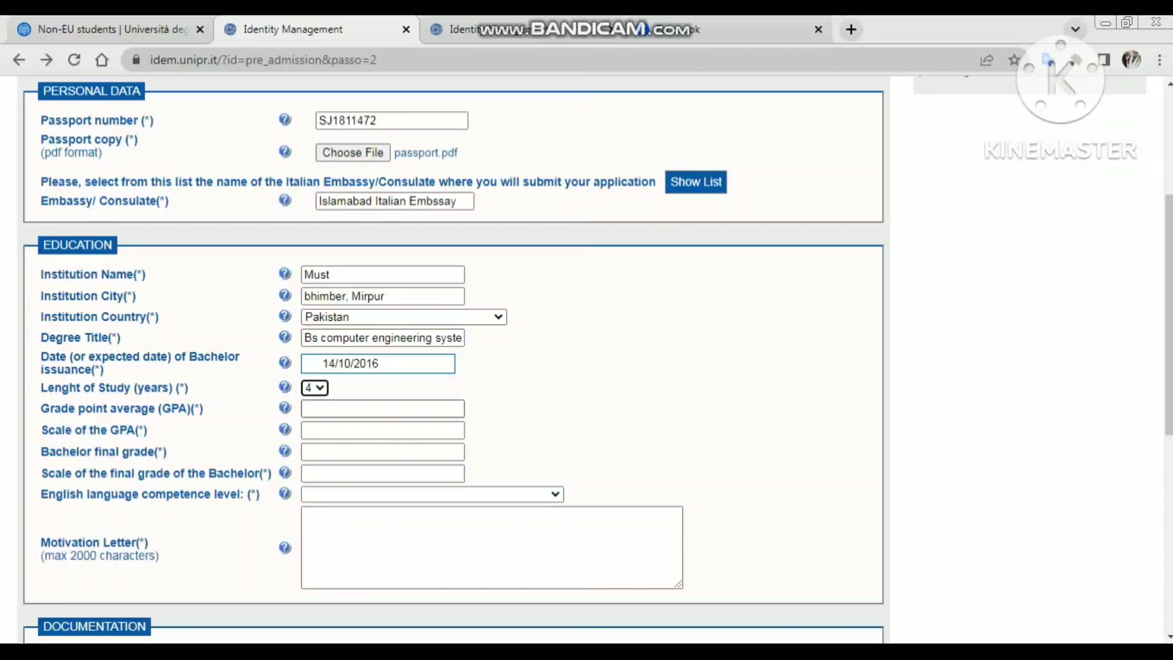
Enter GPA 3.0 on a scale of 4 and final grade 3.0 on scale B+.
click(382, 408)
text(3)
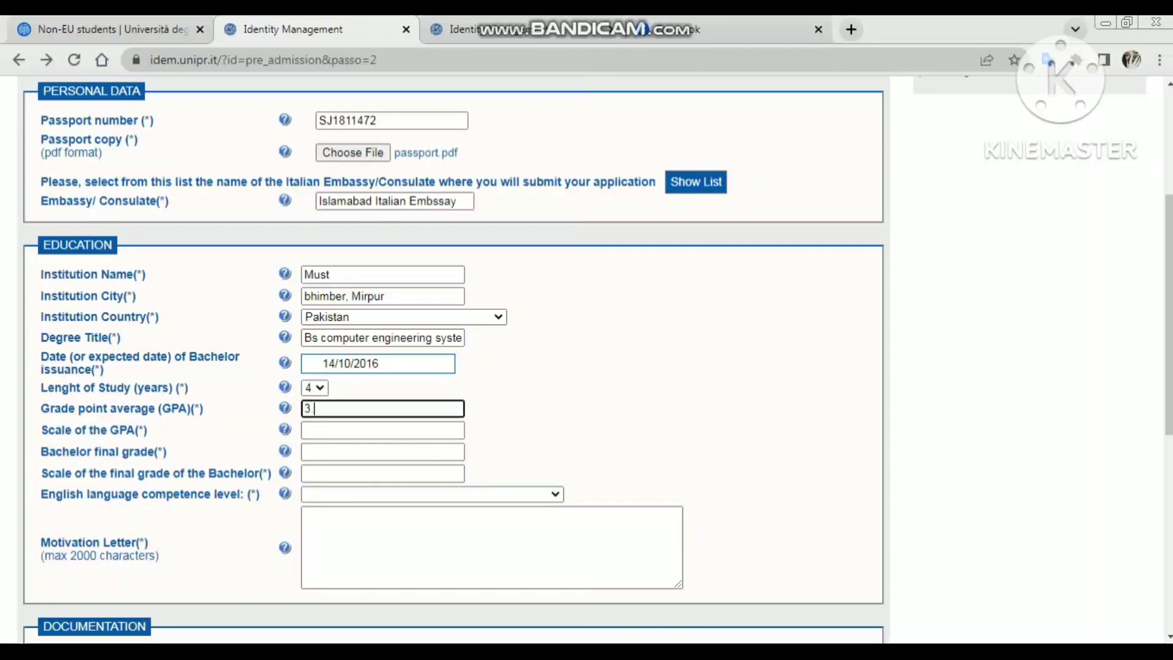
text(.0)
click(382, 429)
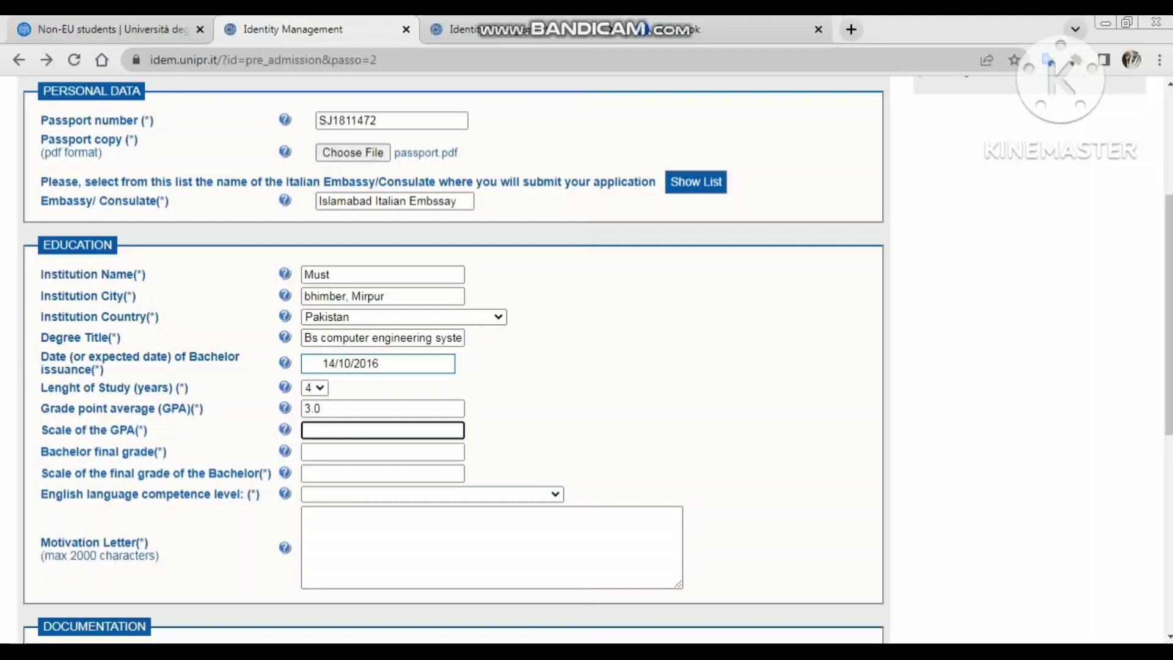
text(4)
click(383, 452)
text(3)
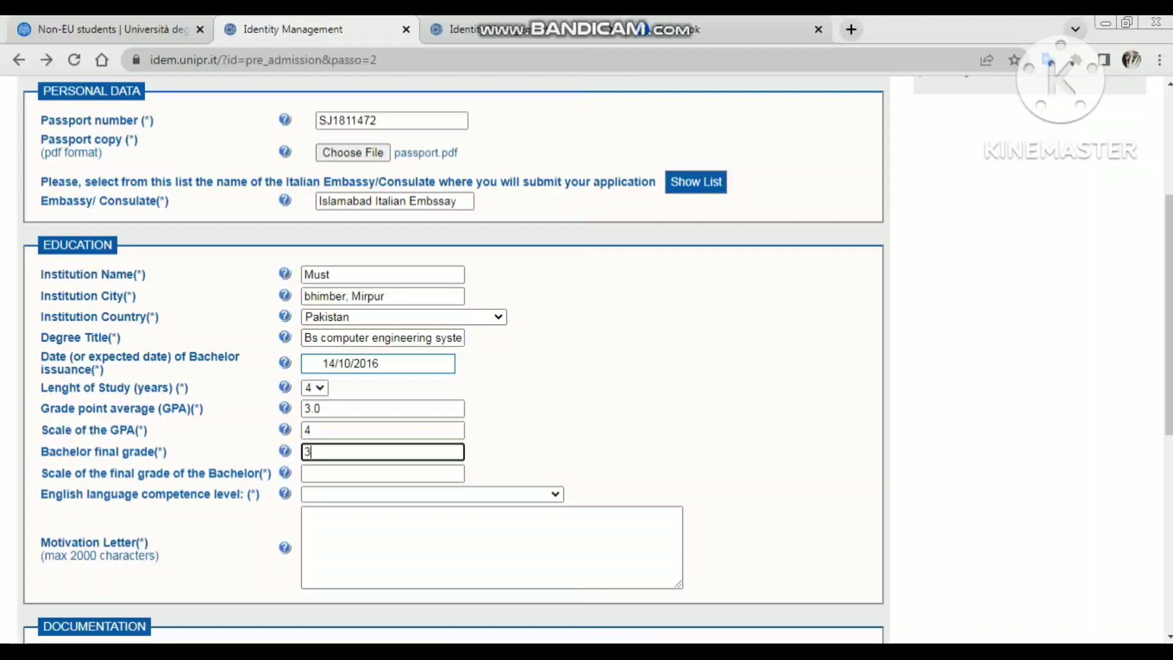
text(.0)
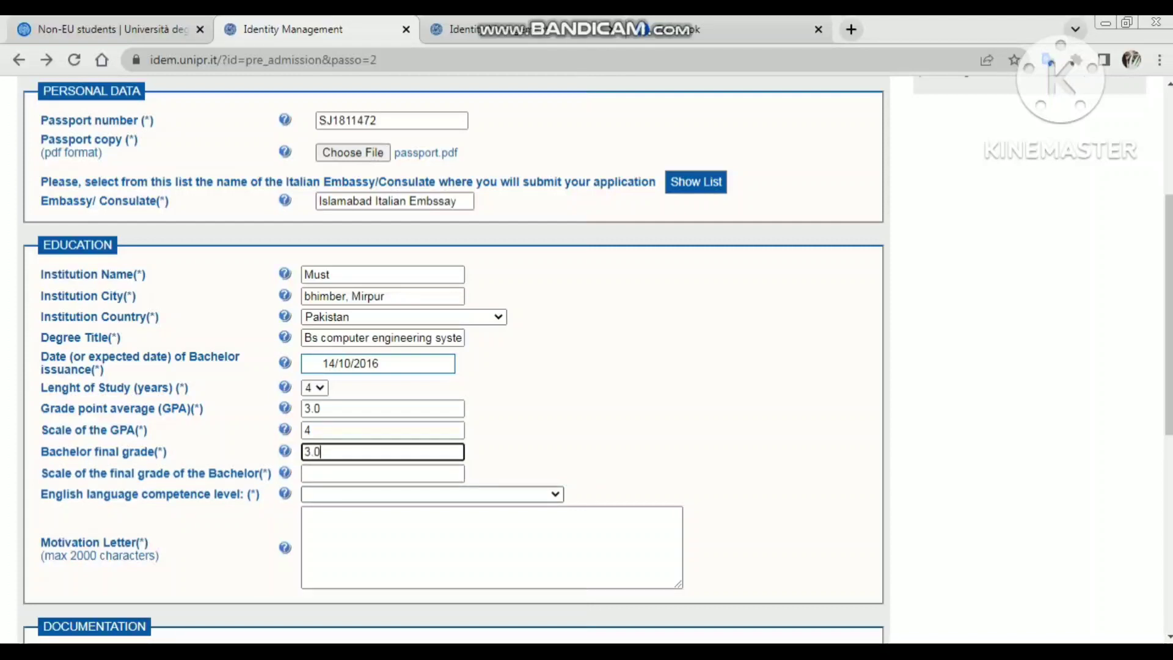
click(383, 473)
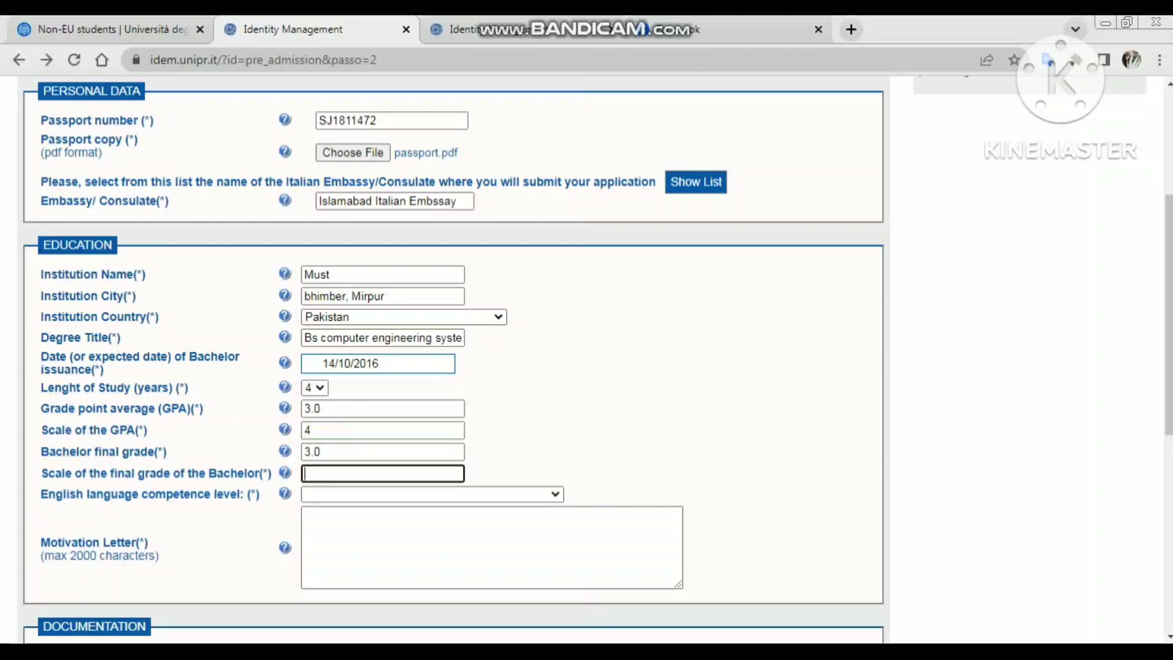
text(B+)
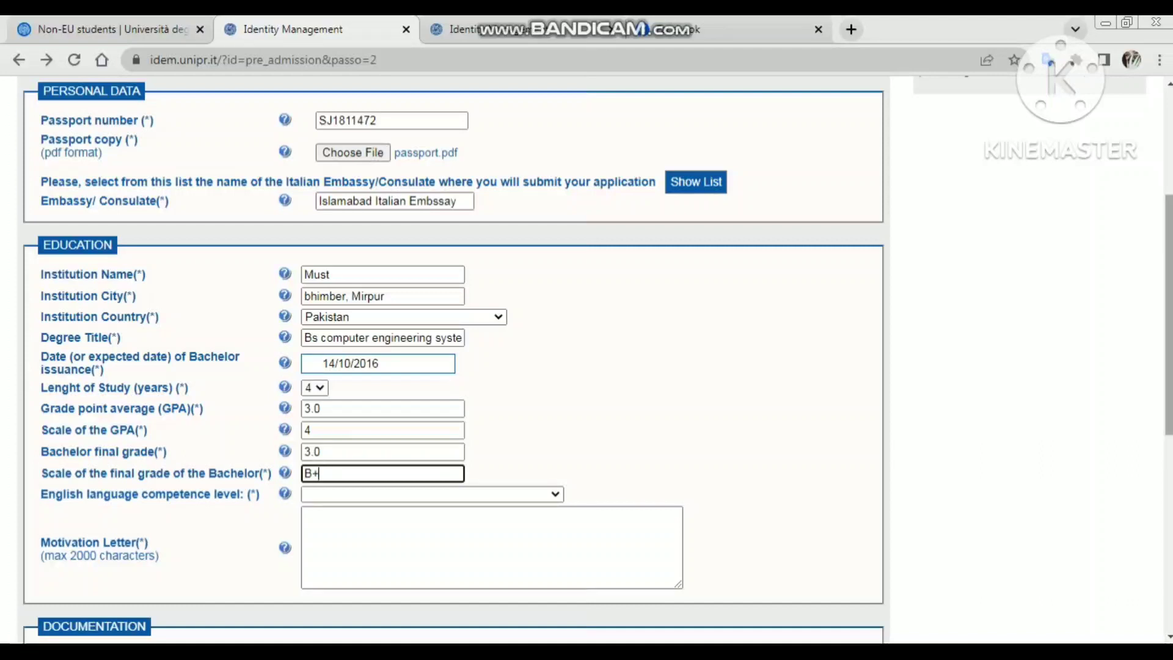
scroll(452, 360, down, 4)
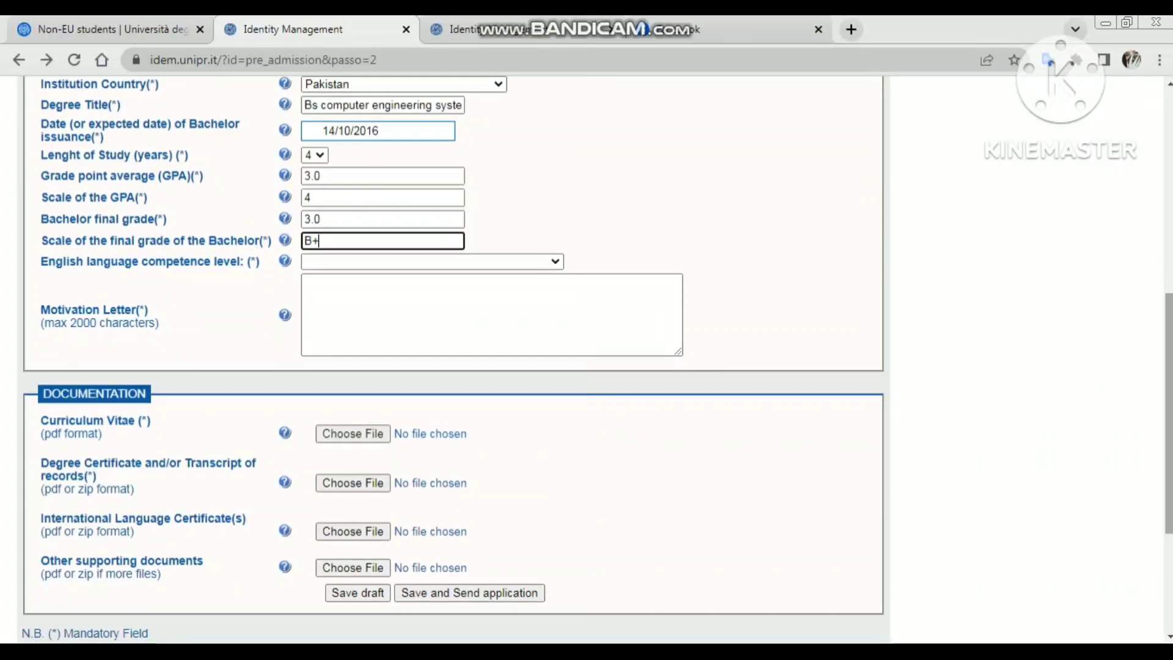
Set English competence to 'English the Medium of instruction of my bachelor'.
click(431, 261)
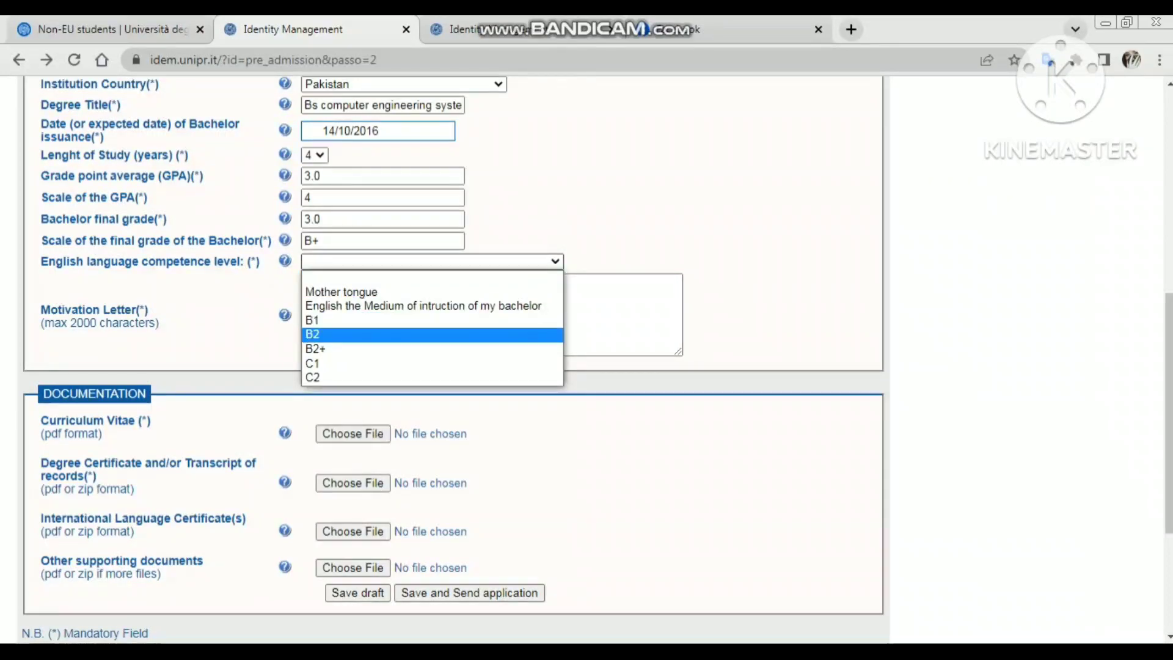
click(423, 305)
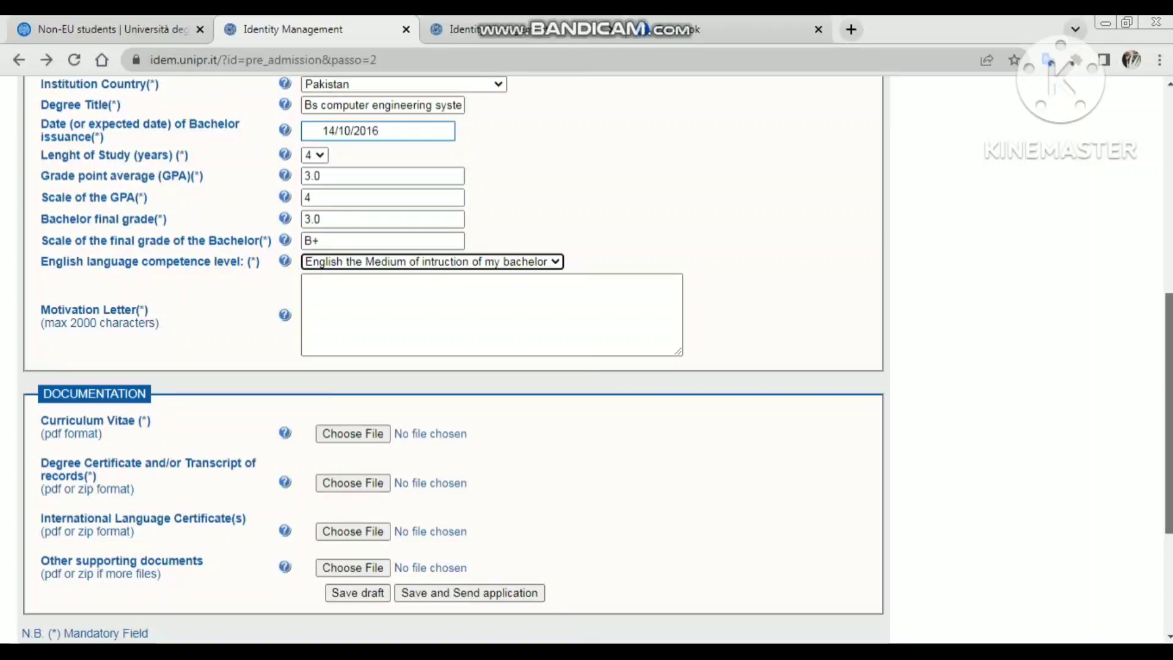
drag(1167, 413, 1168, 324)
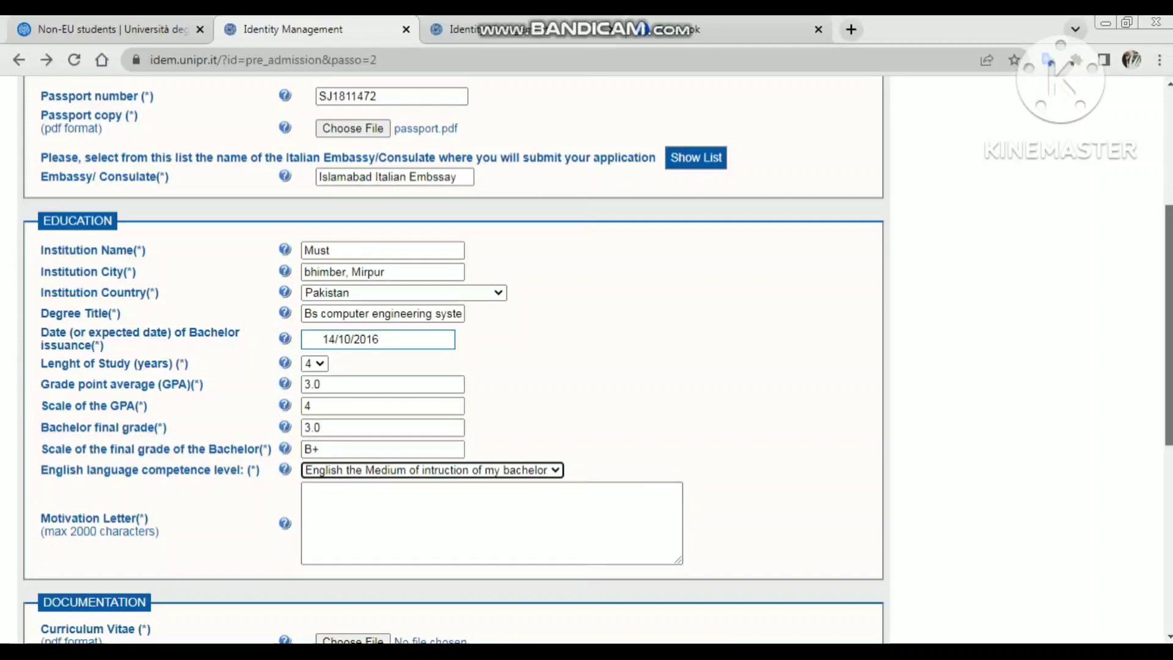
scroll(586, 360, up, 5)
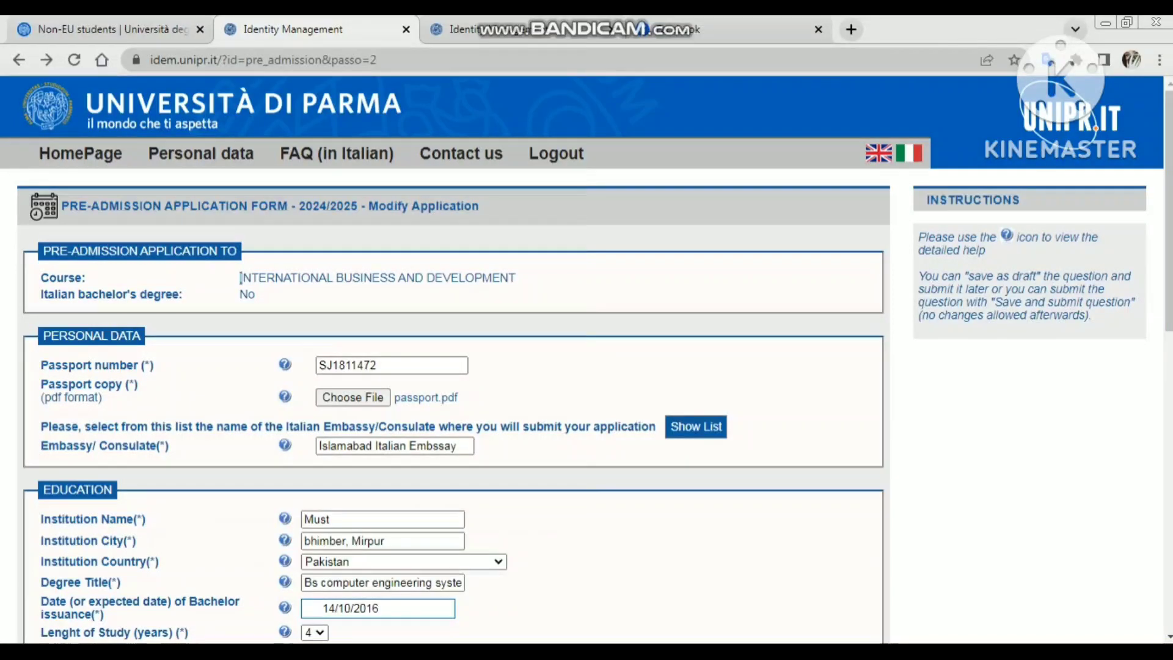
Copy the course name INTERNATIONAL BUSINESS AND DEVELOPMENT from the top of the form.
drag(239, 277, 516, 277)
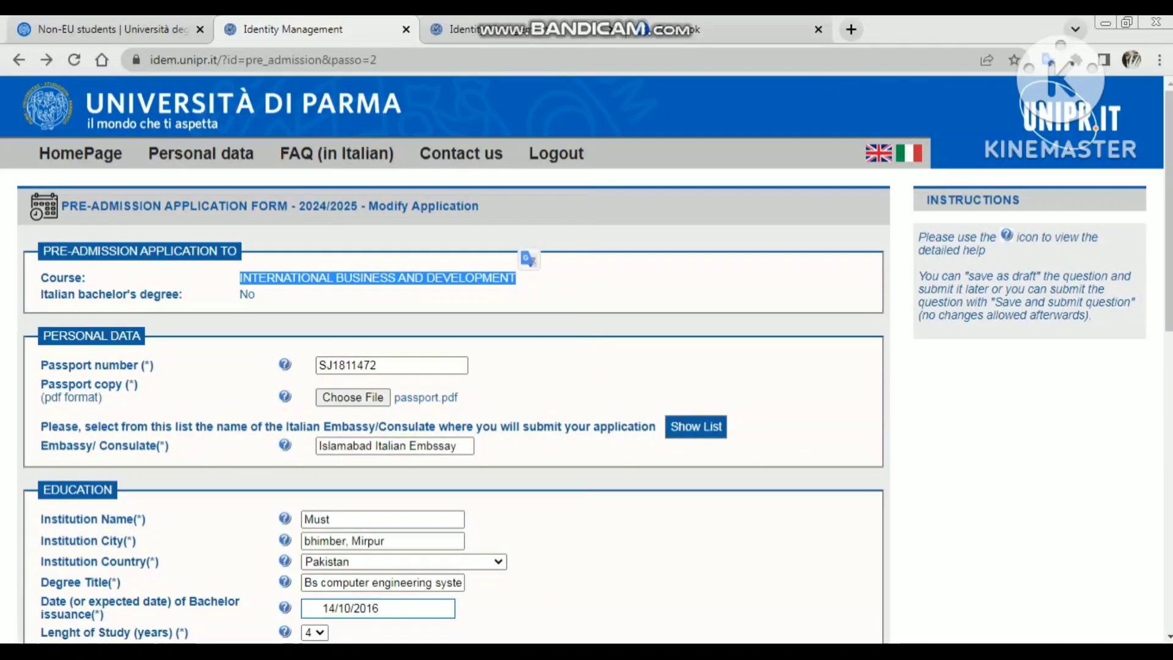
right_click(476, 276)
click(519, 290)
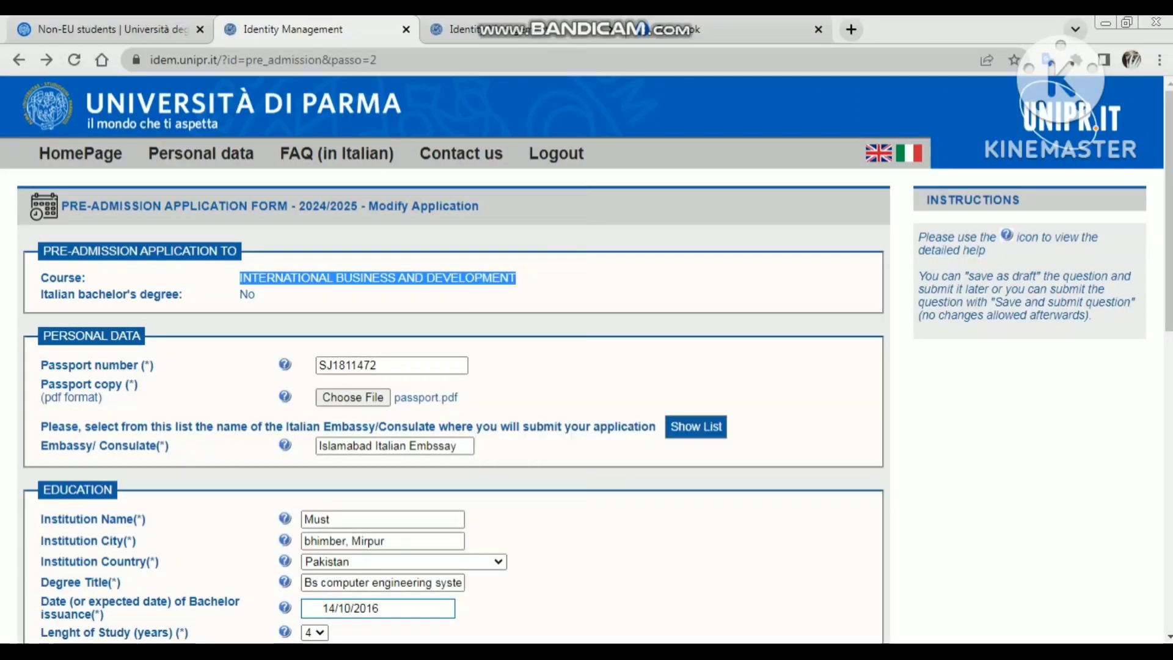
scroll(452, 367, down, 6)
scroll(452, 367, down, 2)
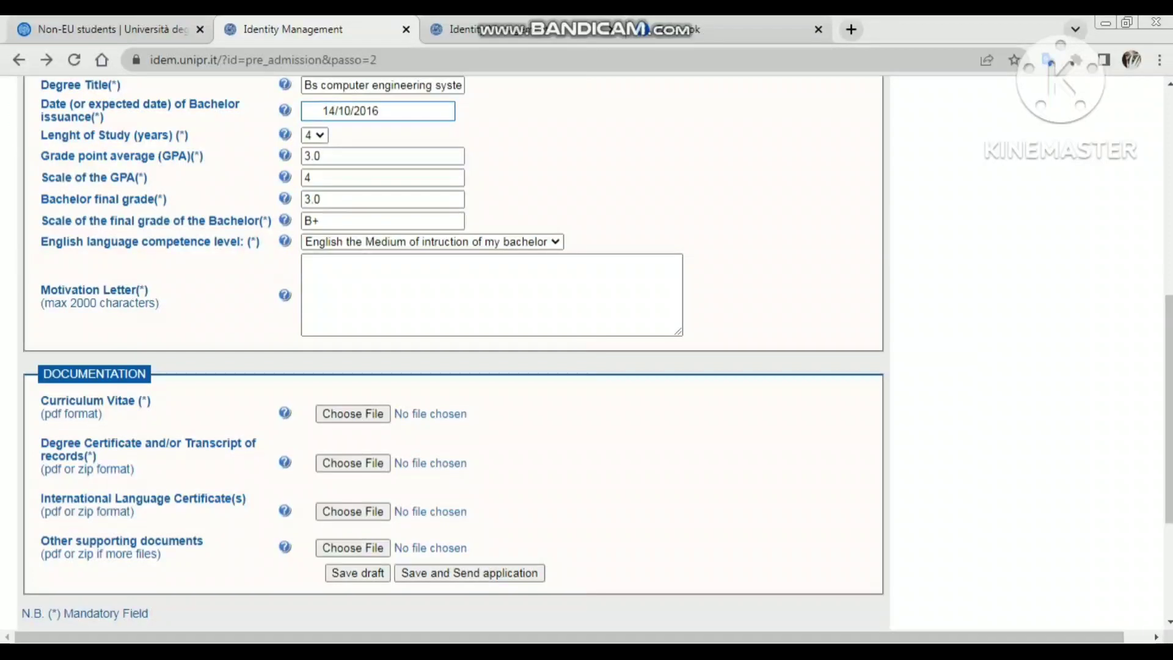
Upload the CV and transcript PDFs, then paste the motivation letter into its box.
click(304, 262)
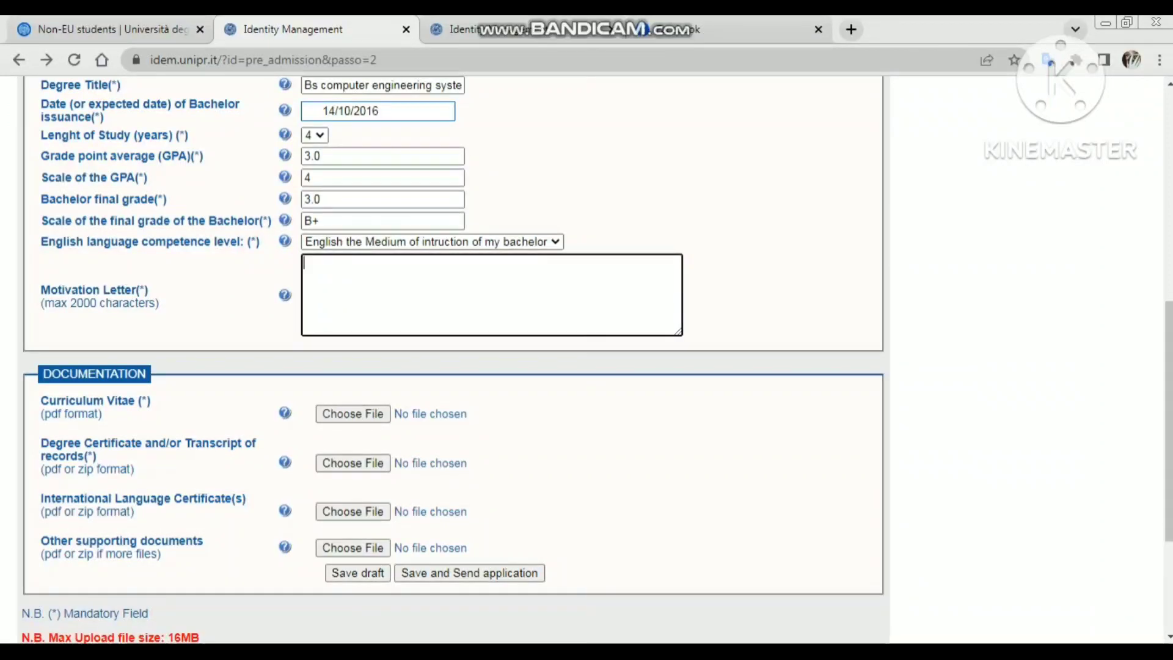
click(352, 414)
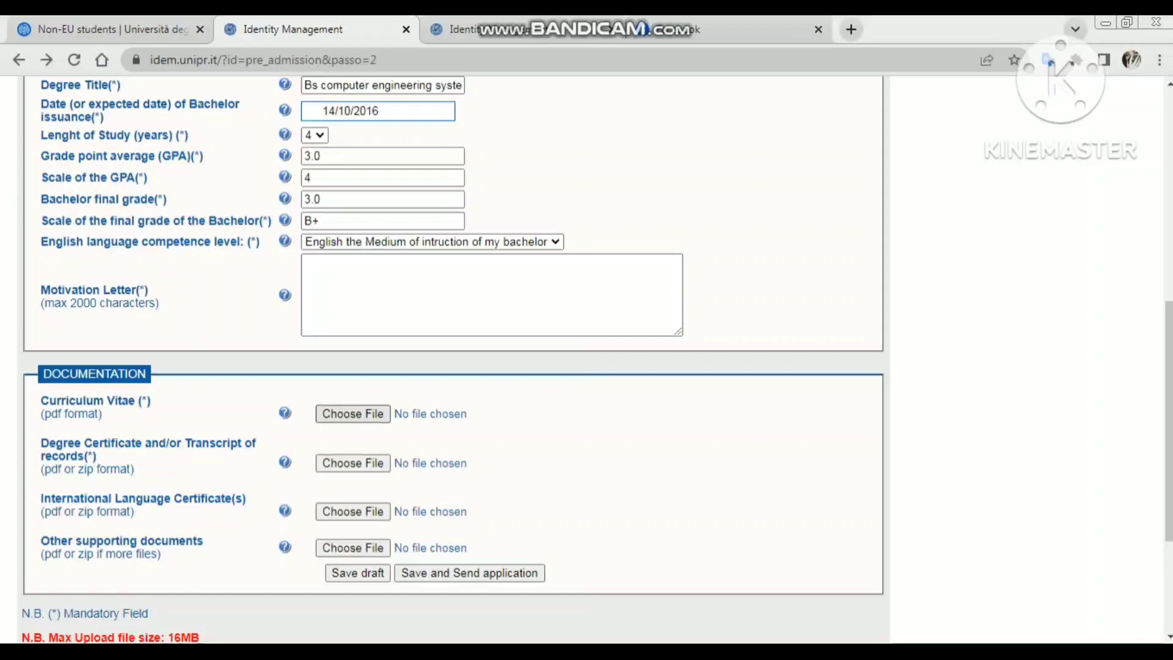
key(Return)
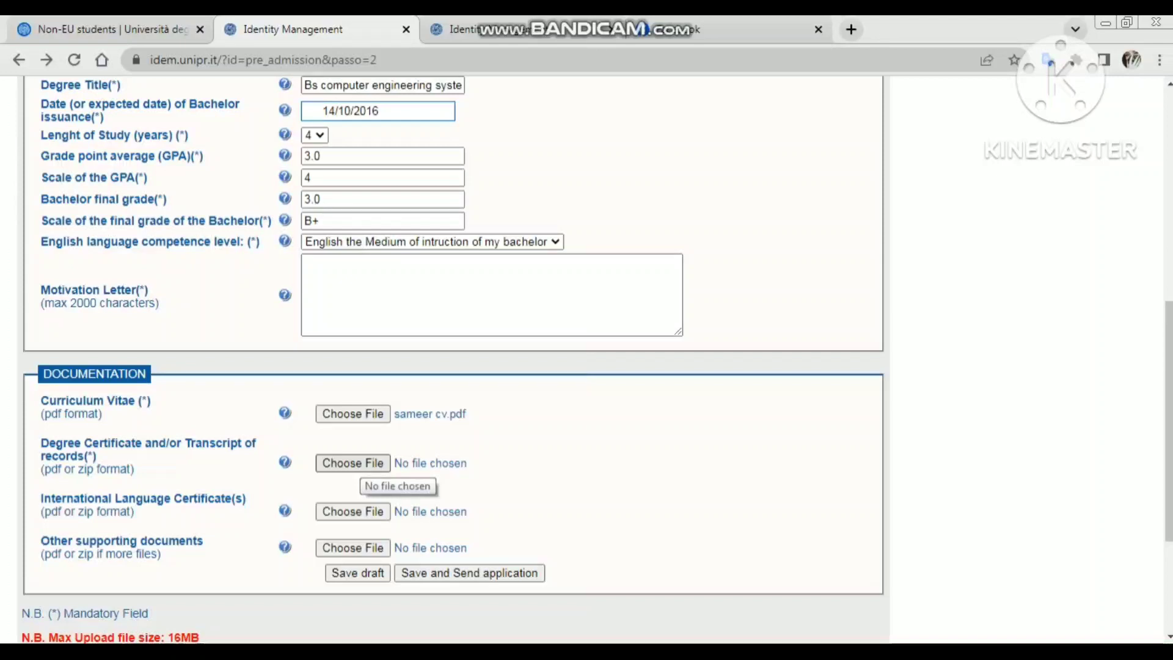
click(361, 463)
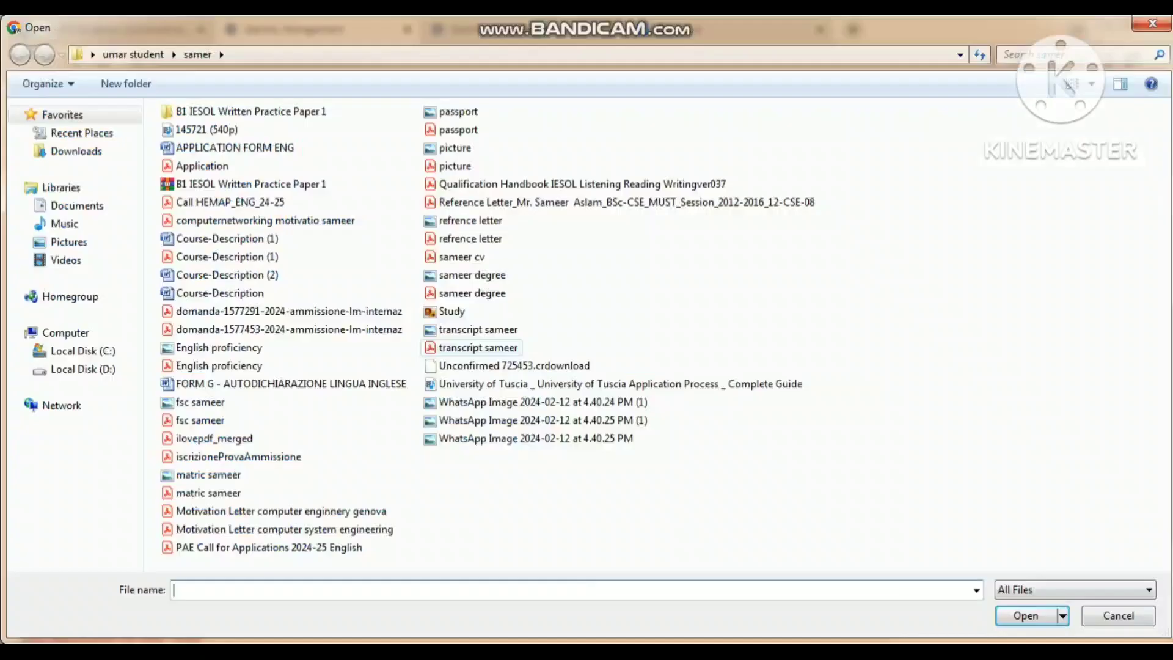
double_click(477, 347)
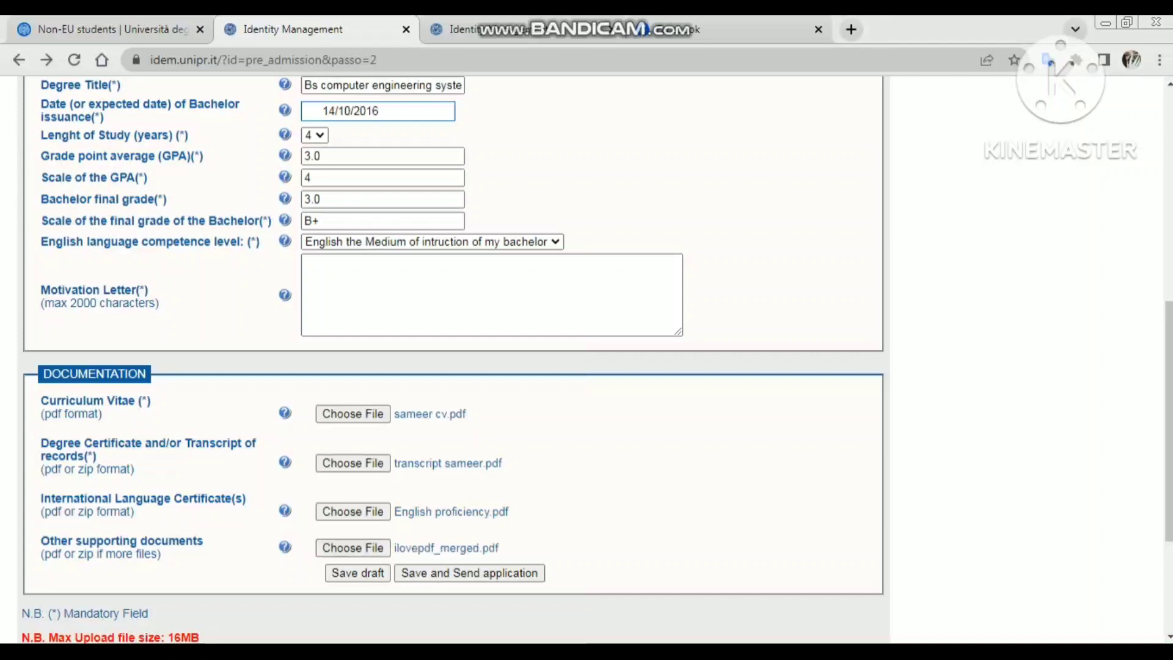
click(305, 262)
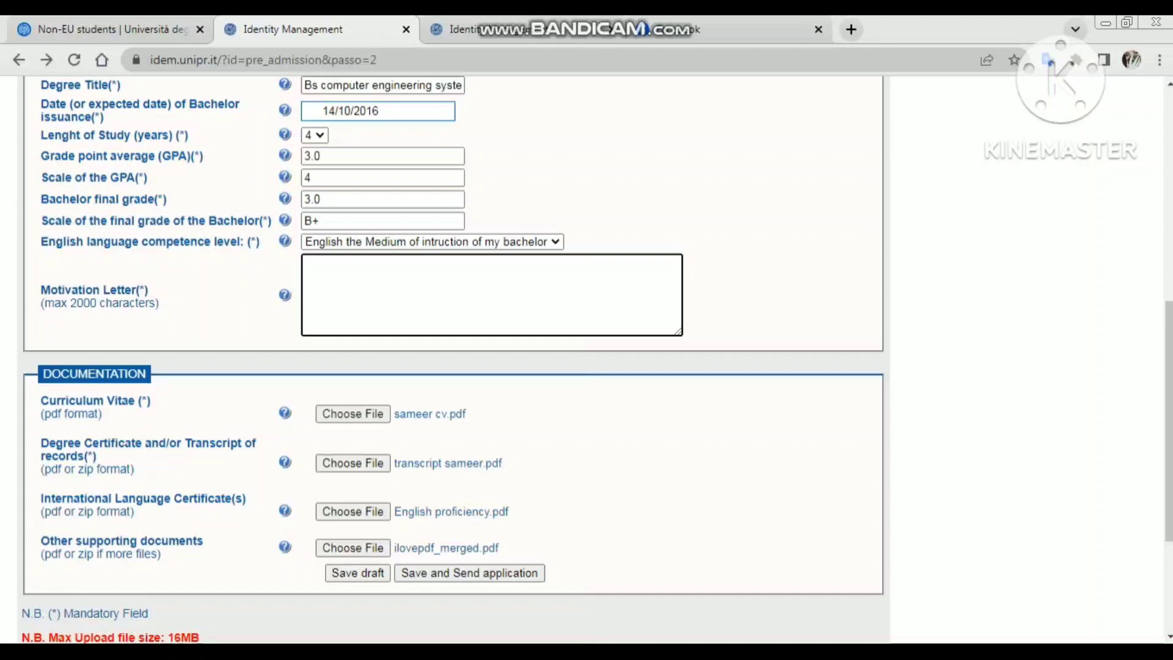
key(ctrl+v)
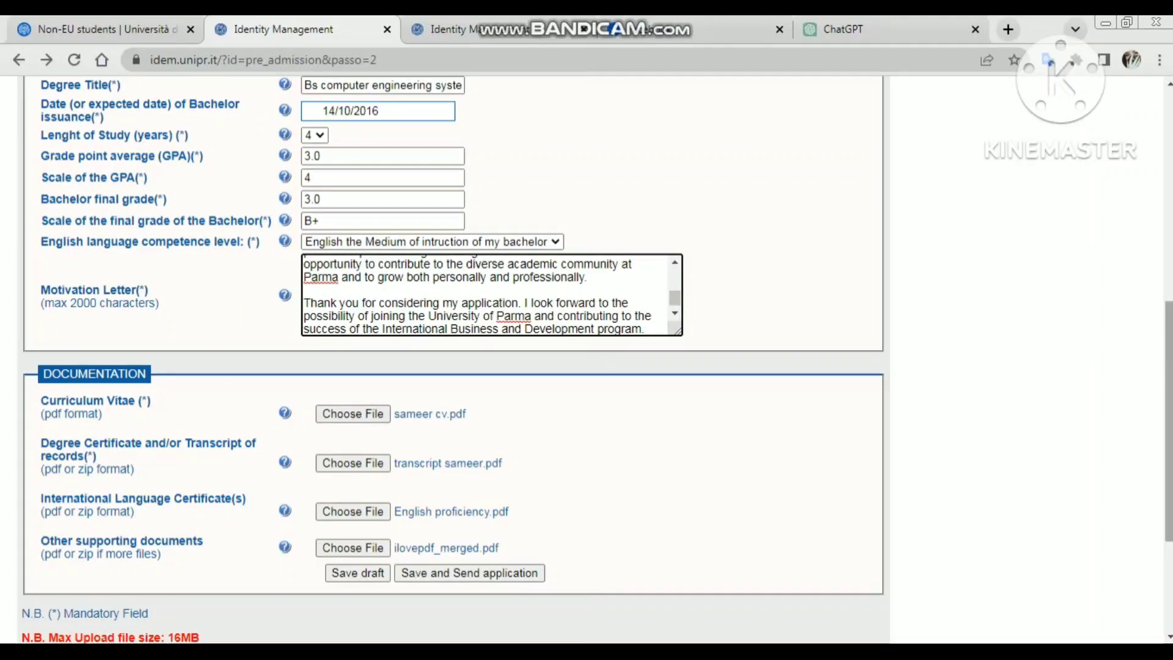
Save and send the application, confirming both send prompts.
scroll(586, 361, down, 3)
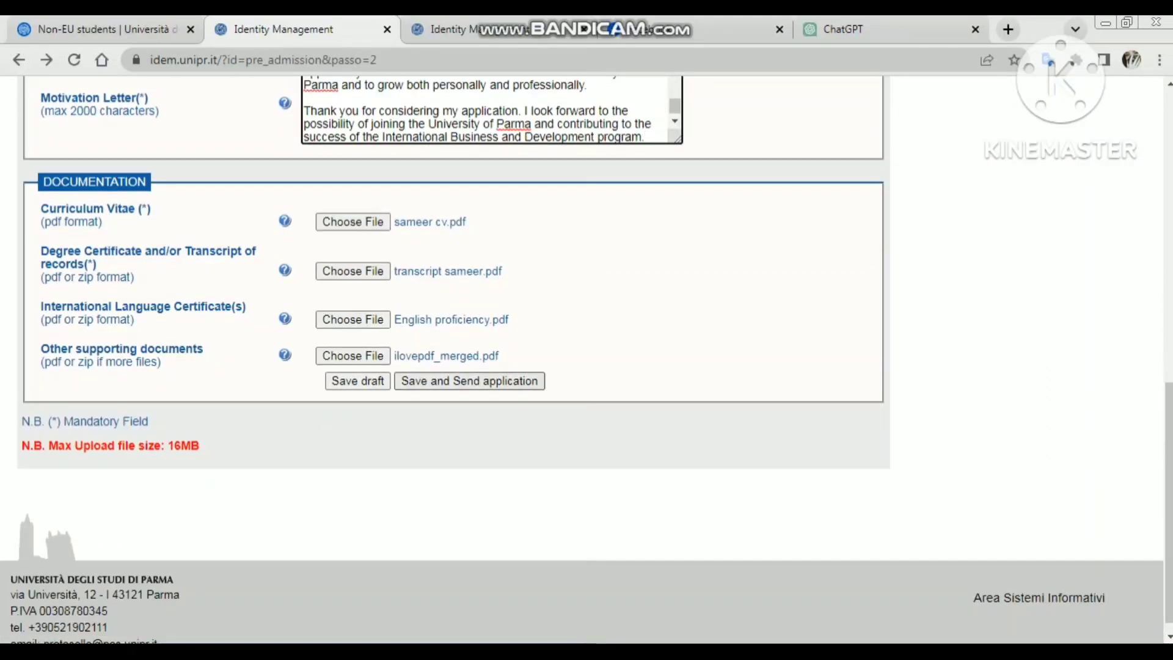
click(469, 380)
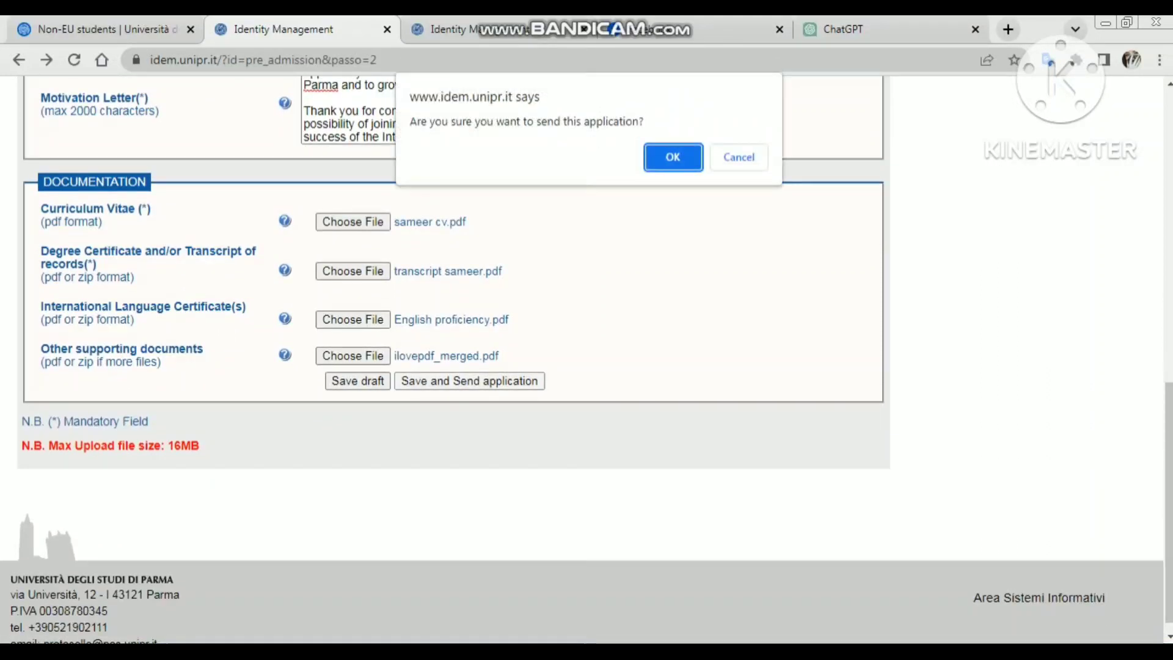
key(Return)
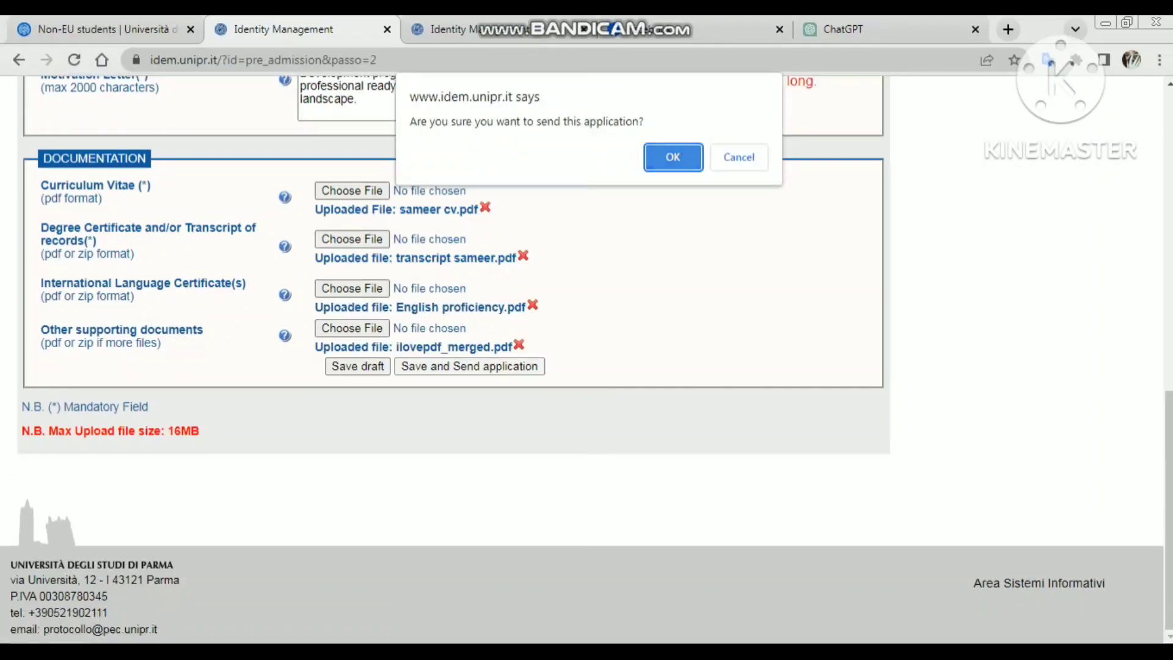
click(673, 157)
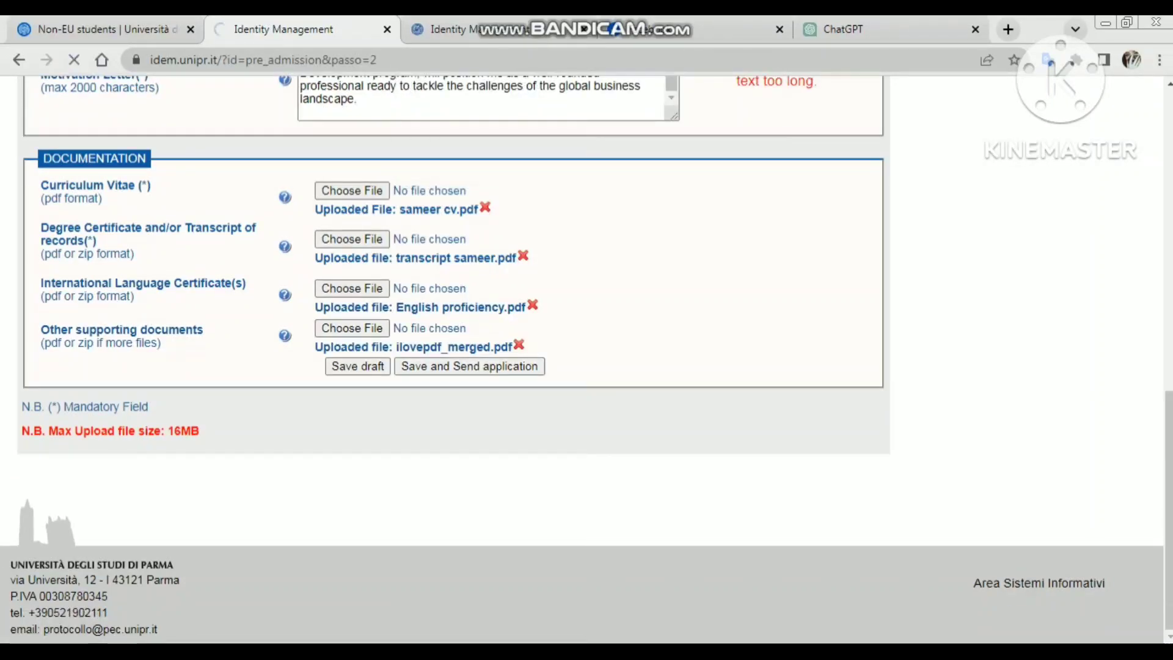